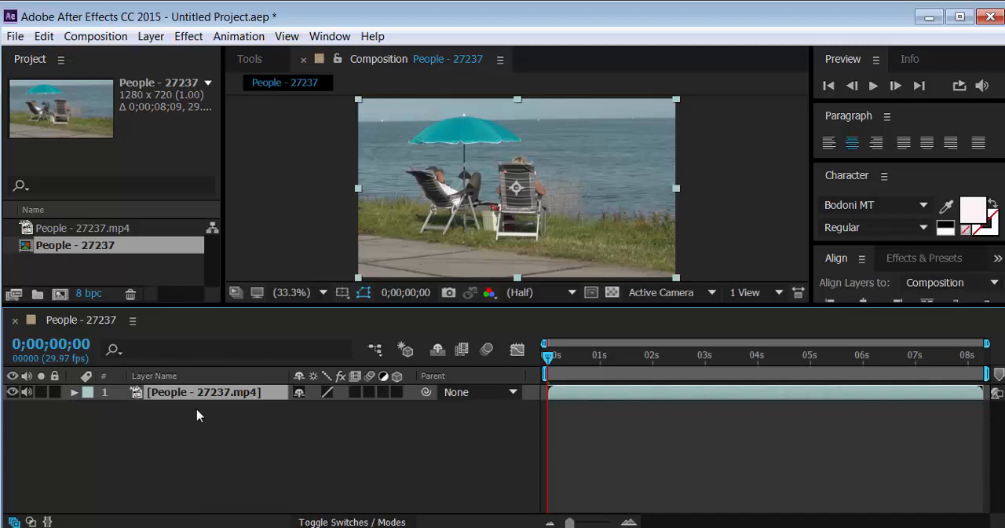
Draw a wide green rectangle with a yellow outline across the lower part of the video and nudge it into place
click(275, 239)
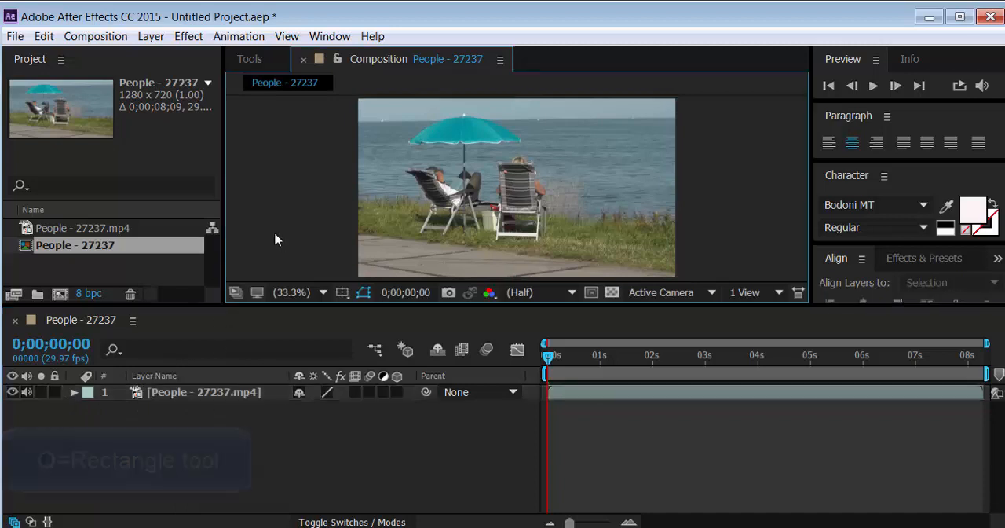
key(q)
drag(425, 242, 612, 269)
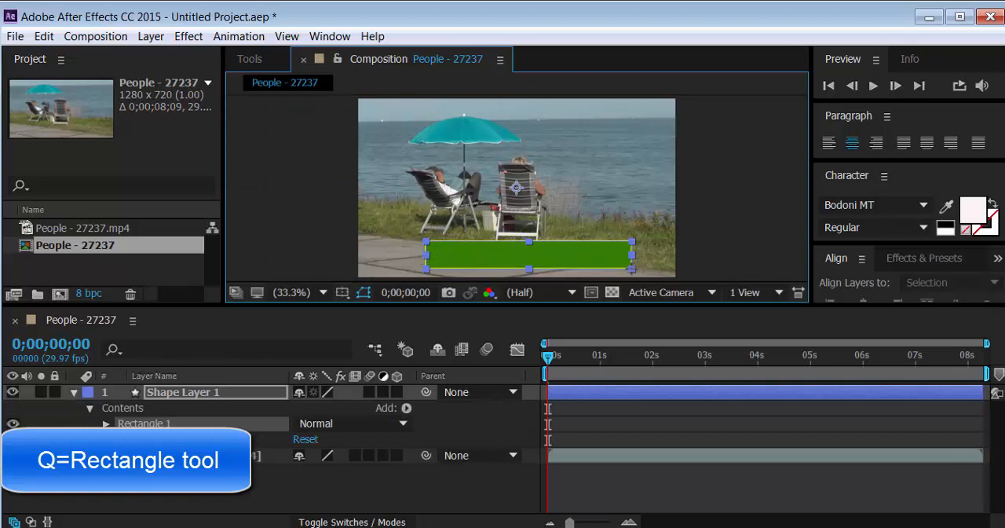
drag(556, 307, 548, 393)
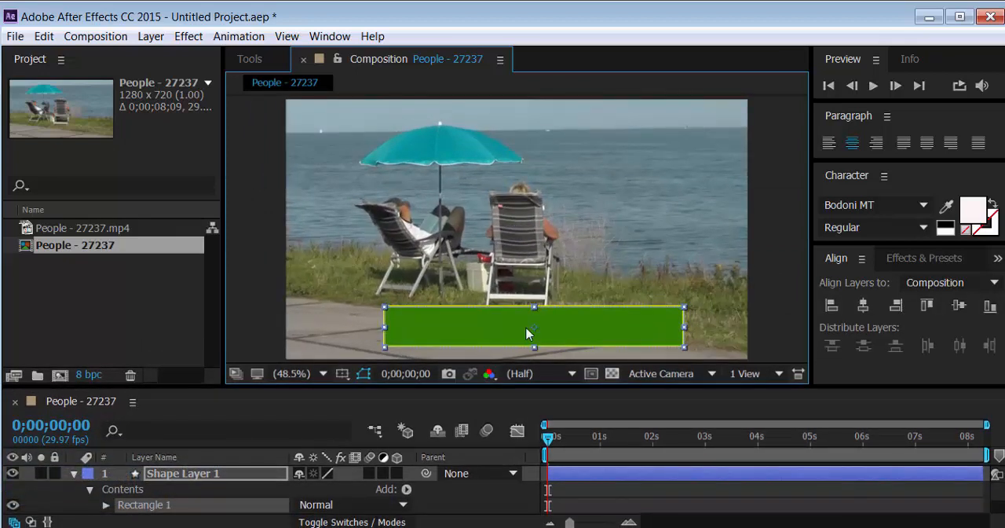
drag(527, 335, 503, 328)
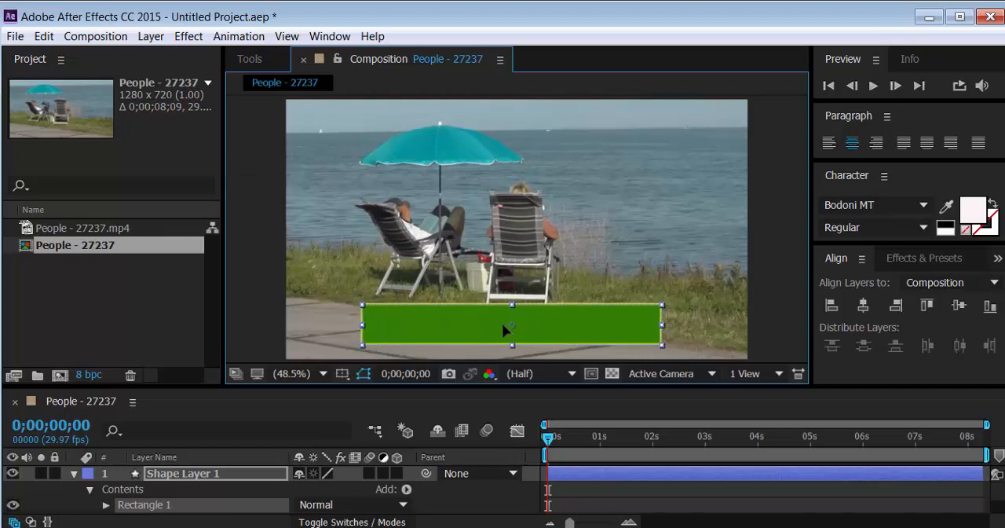
Draw a small green square, slightly taller than the bar, over the bar's middle as a separate shape layer
click(772, 299)
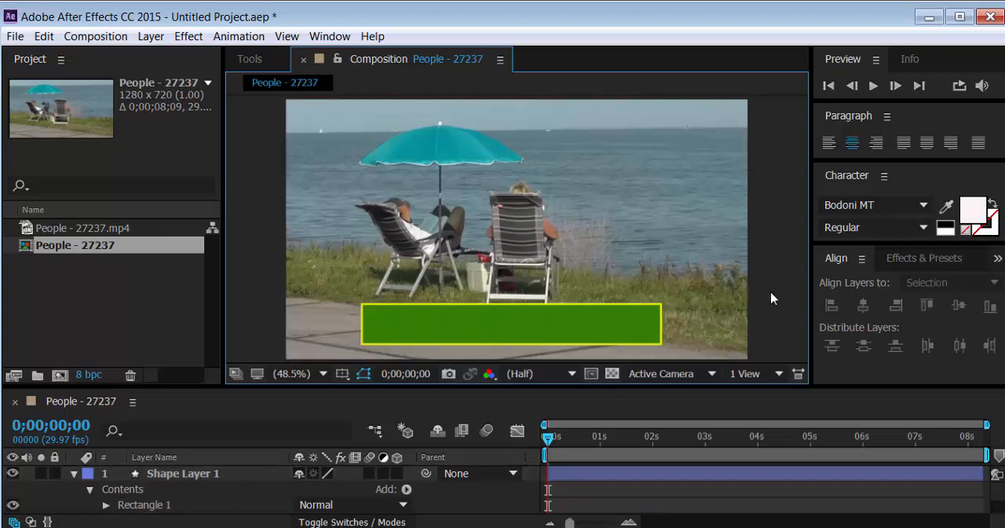
drag(491, 295, 549, 353)
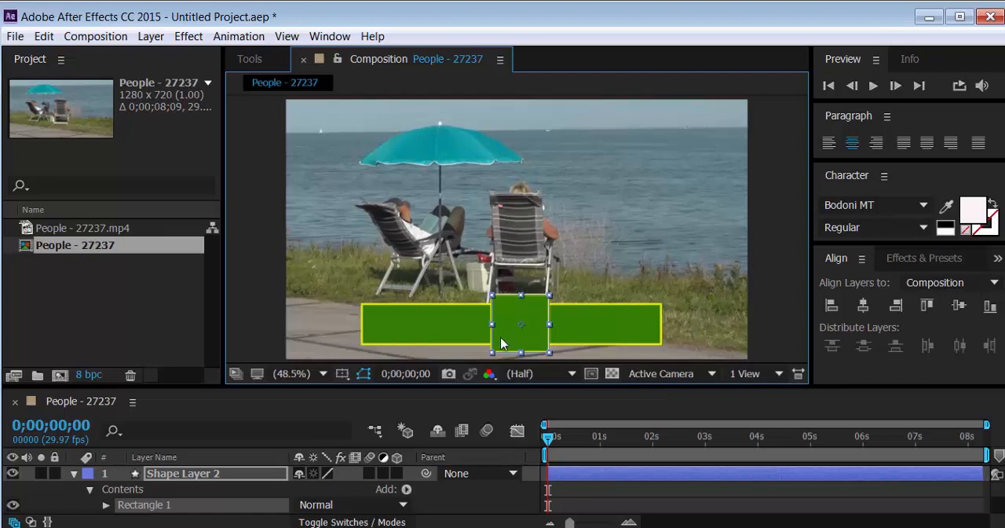
drag(503, 343, 496, 346)
Centre the wide green bar horizontally in the composition
click(775, 285)
click(651, 322)
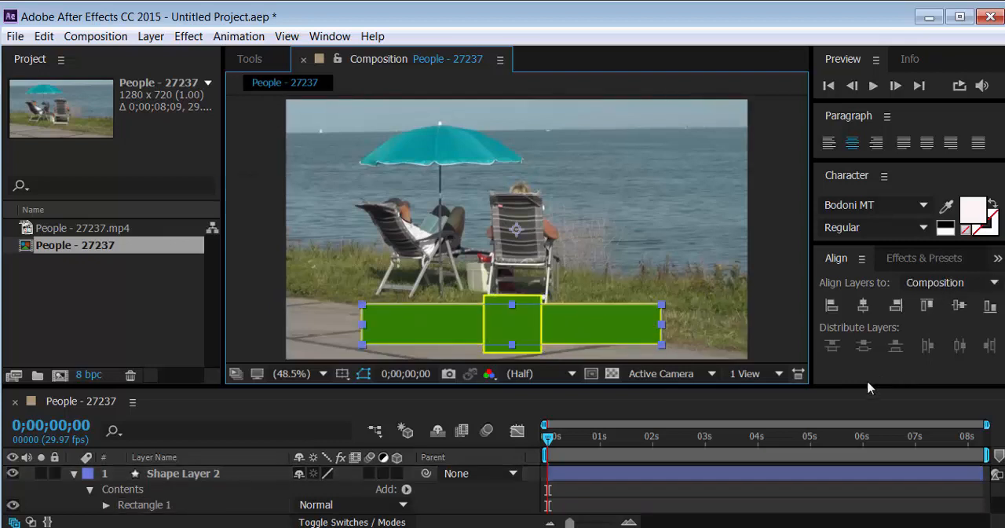
click(863, 307)
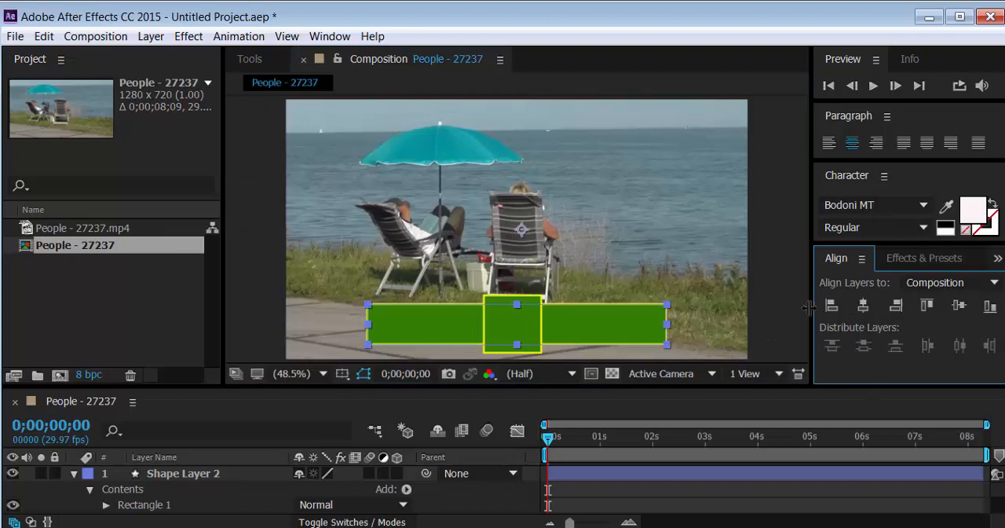
click(742, 308)
click(603, 323)
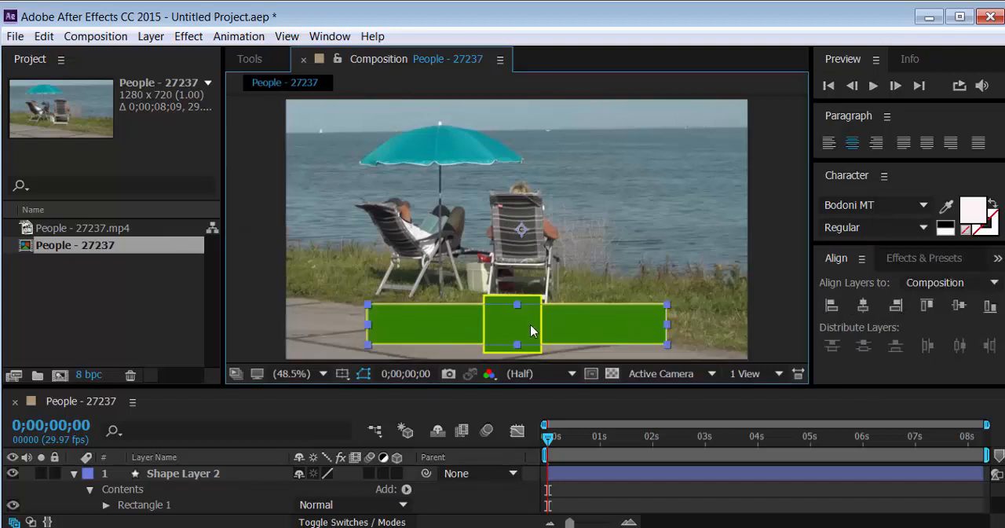
Align the bar and the square to each other's horizontal and vertical centres, relative to the selection
click(766, 271)
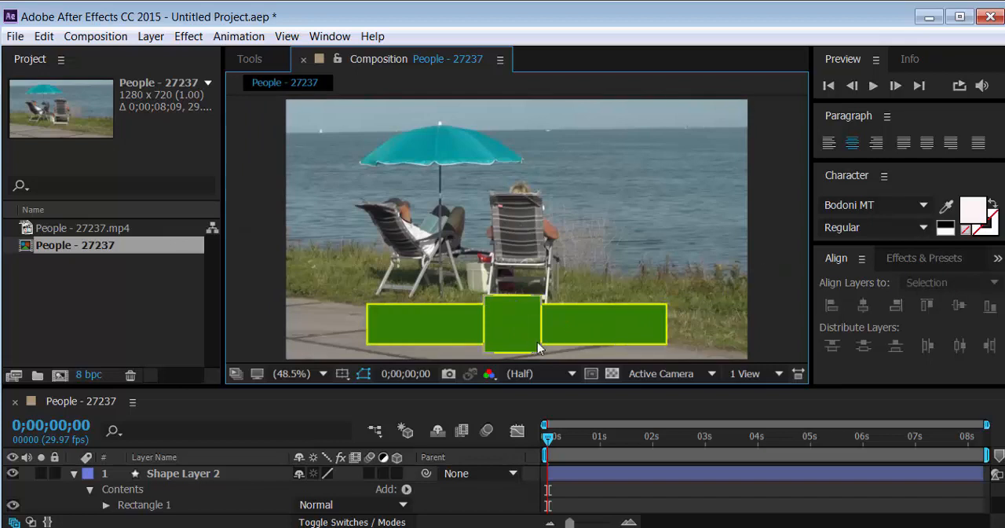
click(503, 339)
click(503, 345)
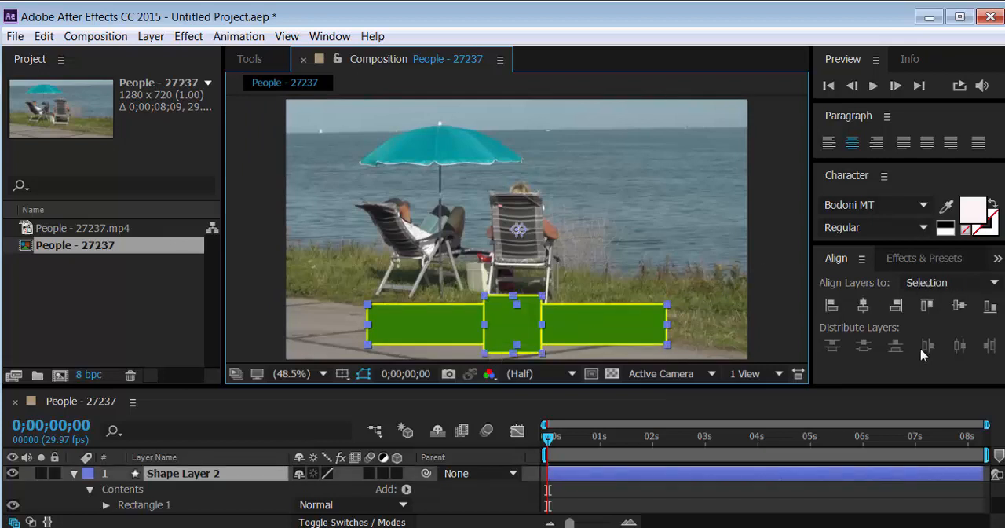
click(863, 305)
click(960, 306)
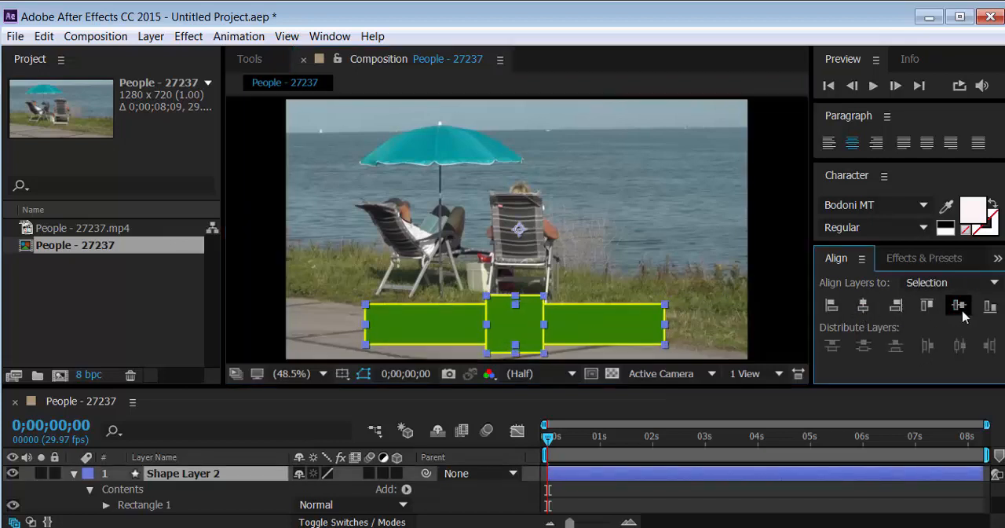
click(773, 335)
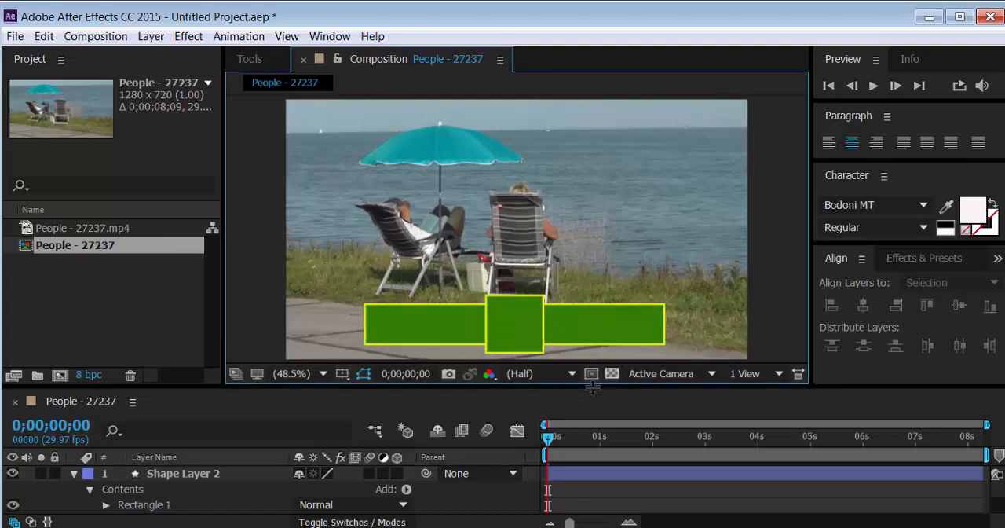
Add the text "Summer" on the left part of the green bar
drag(601, 385, 588, 432)
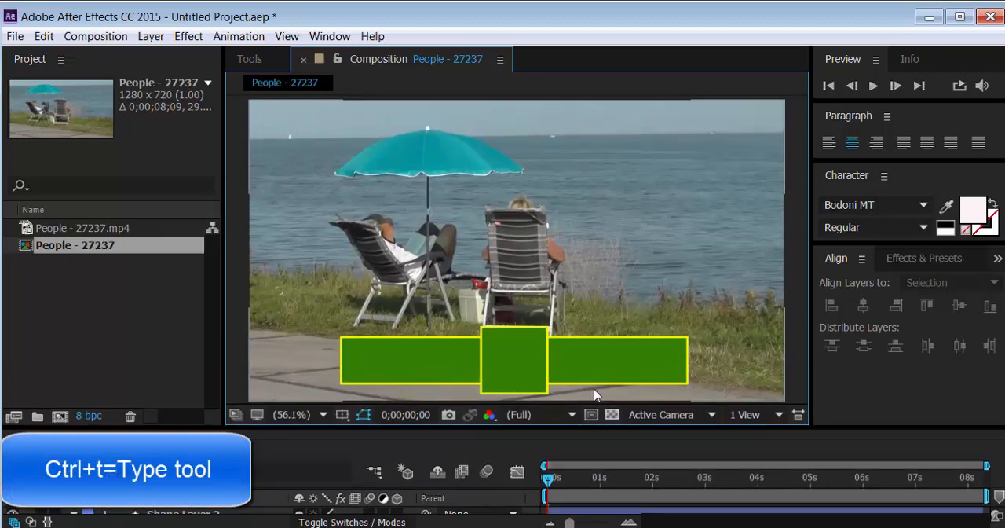
key(ctrl+t)
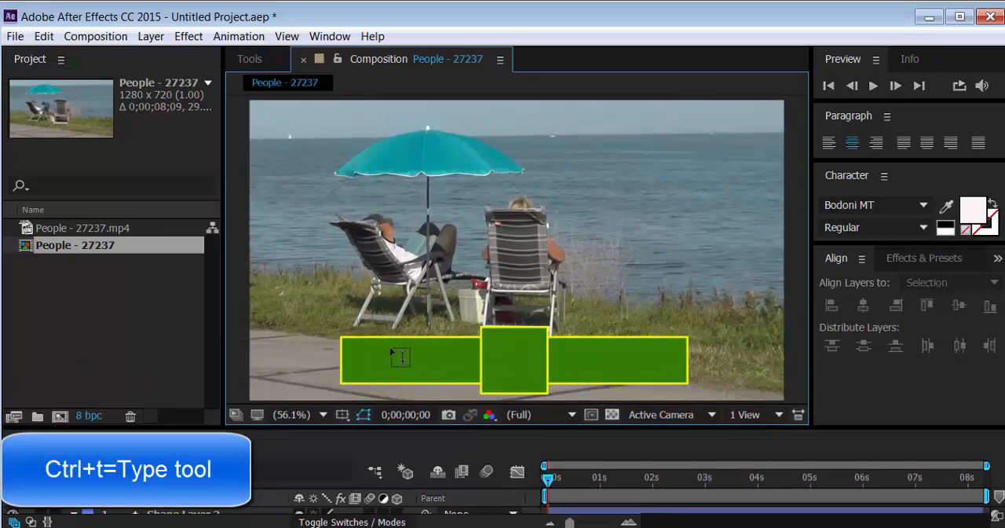
click(384, 362)
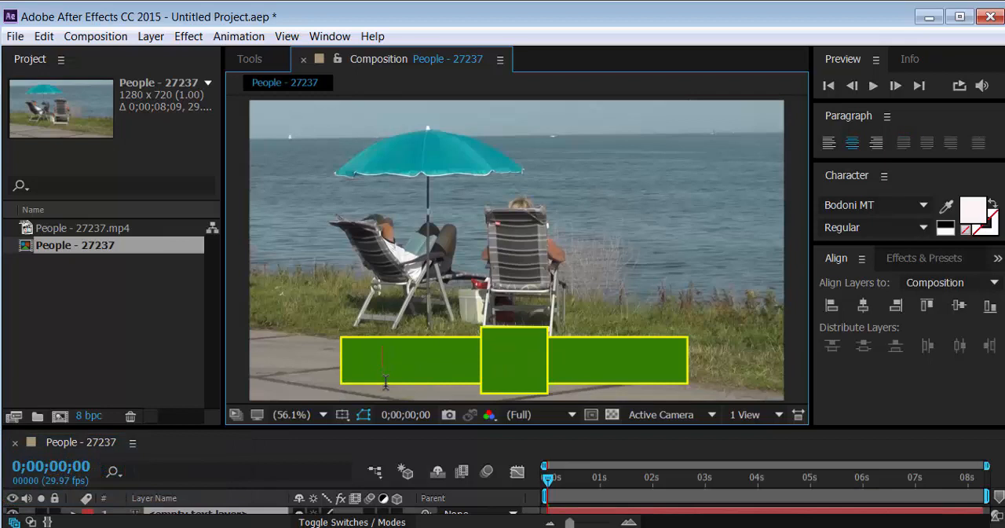
text(Summer)
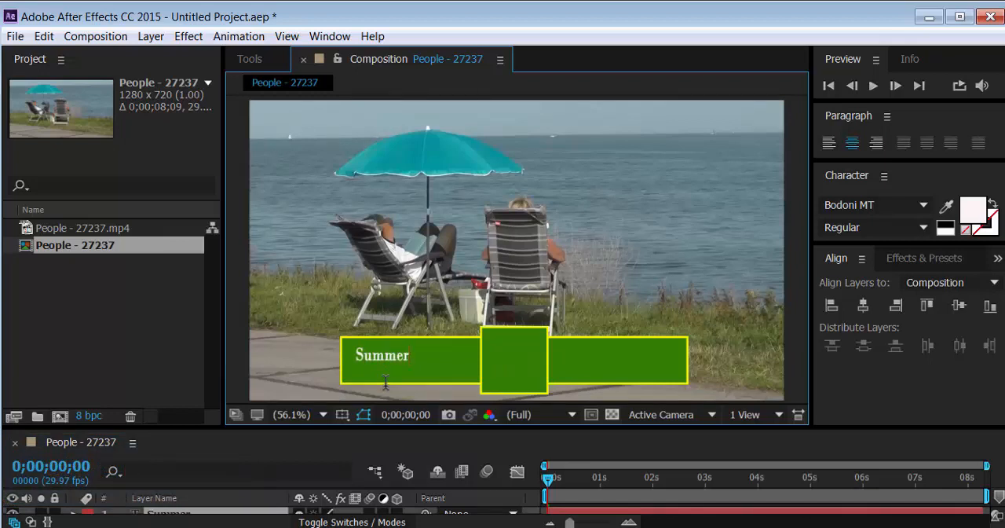
key(Escape)
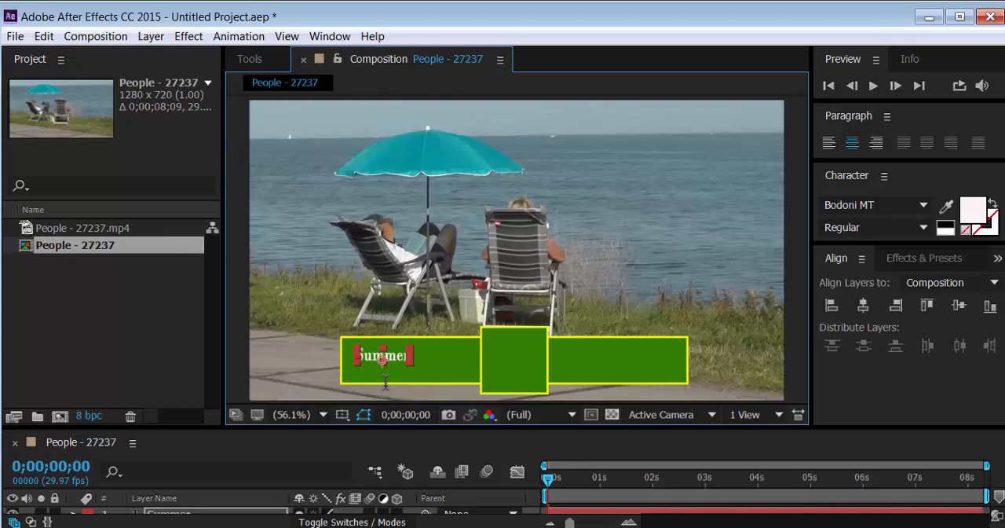
Add the text "Vacation" and position it in the middle of the bar's right part
click(566, 354)
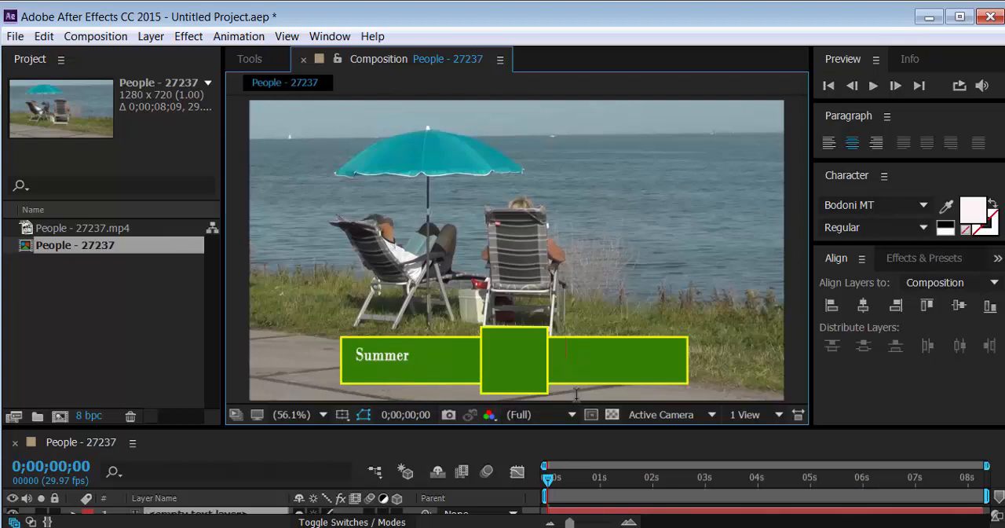
text(Vacation)
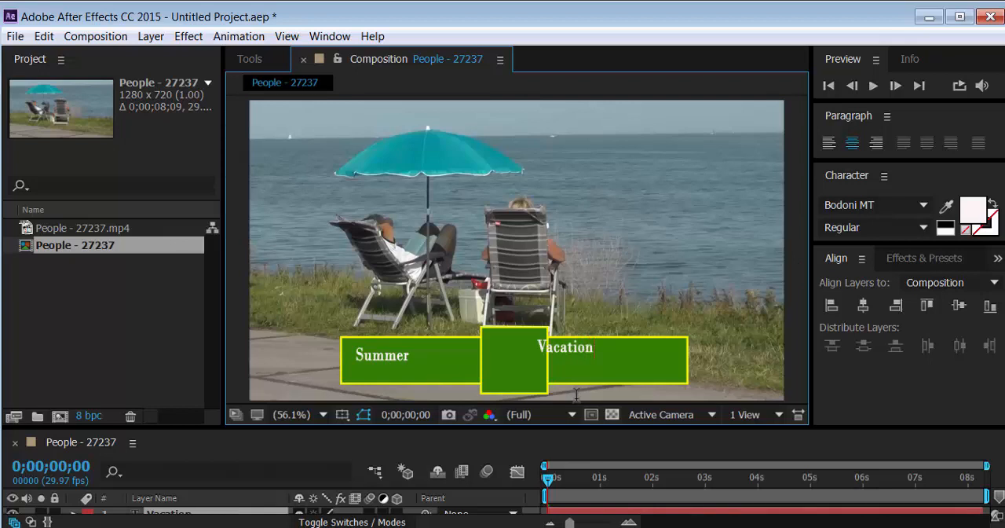
key(Escape)
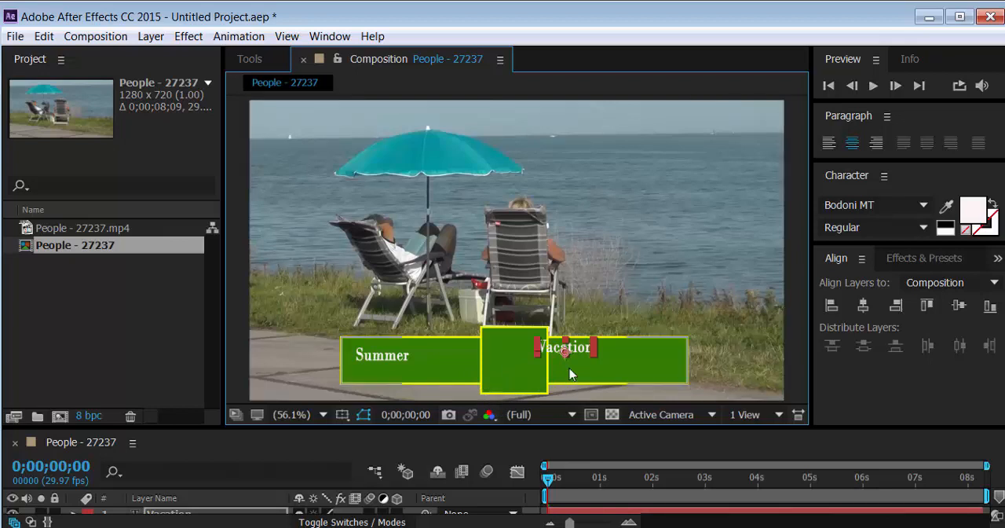
drag(569, 351, 616, 361)
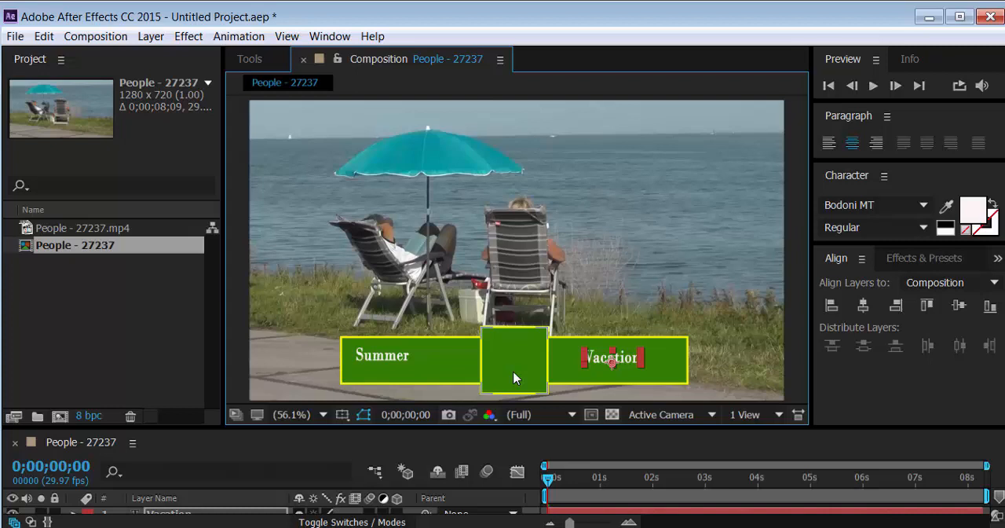
Add the text "welcome" and position it inside the central green square
key(ctrl+t)
click(494, 363)
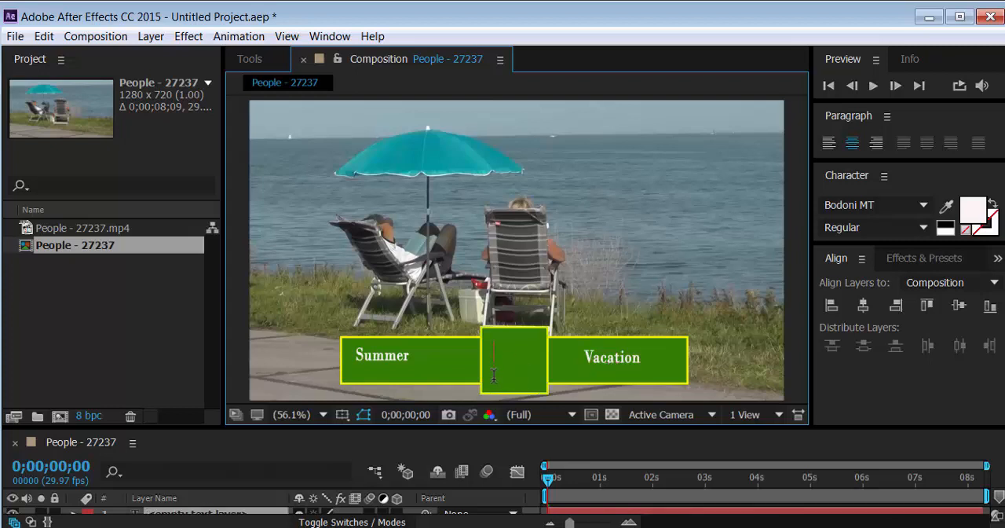
text(welcome)
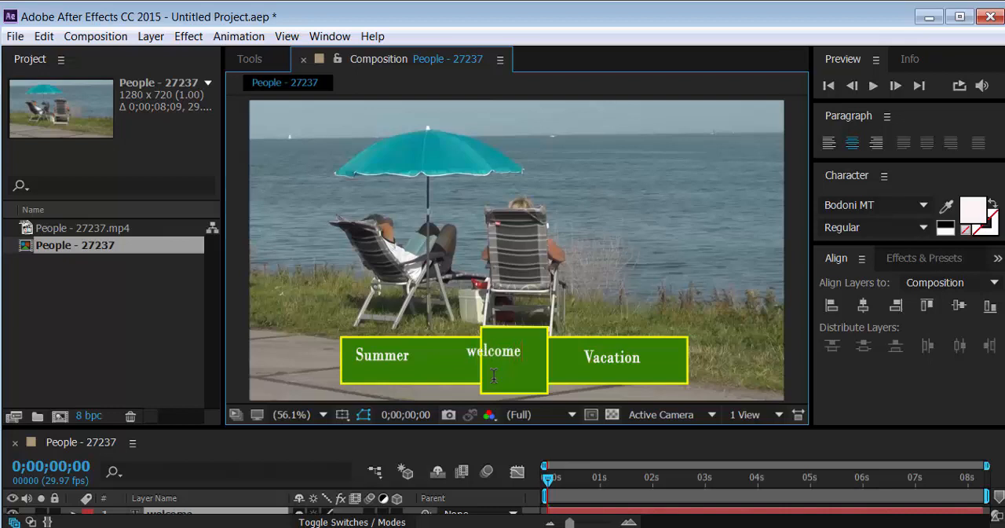
click(249, 60)
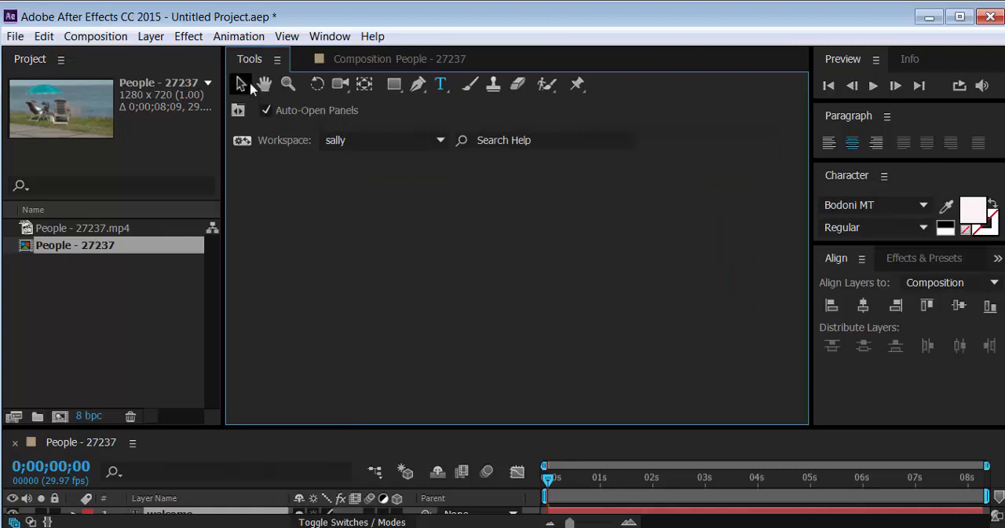
click(336, 59)
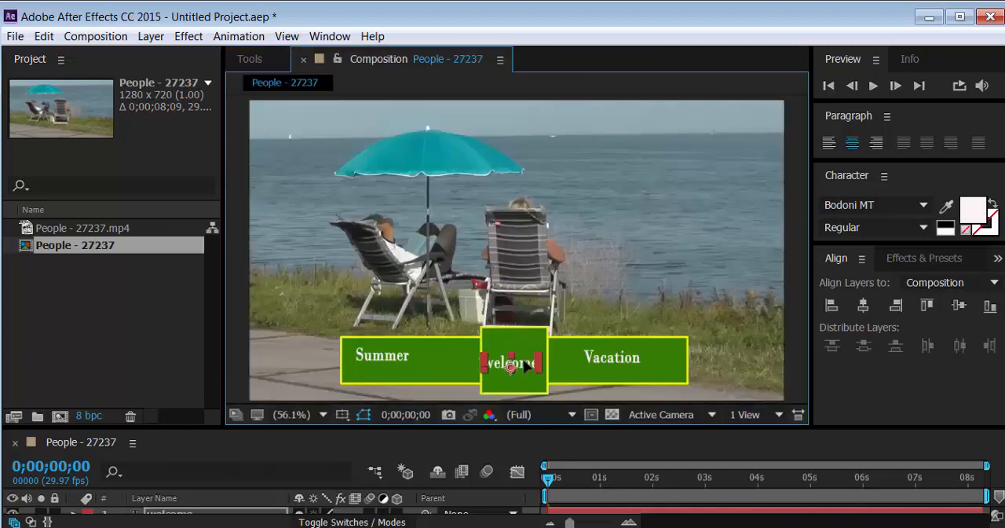
Set the font size of the "Vacation" text to 60 px
click(616, 361)
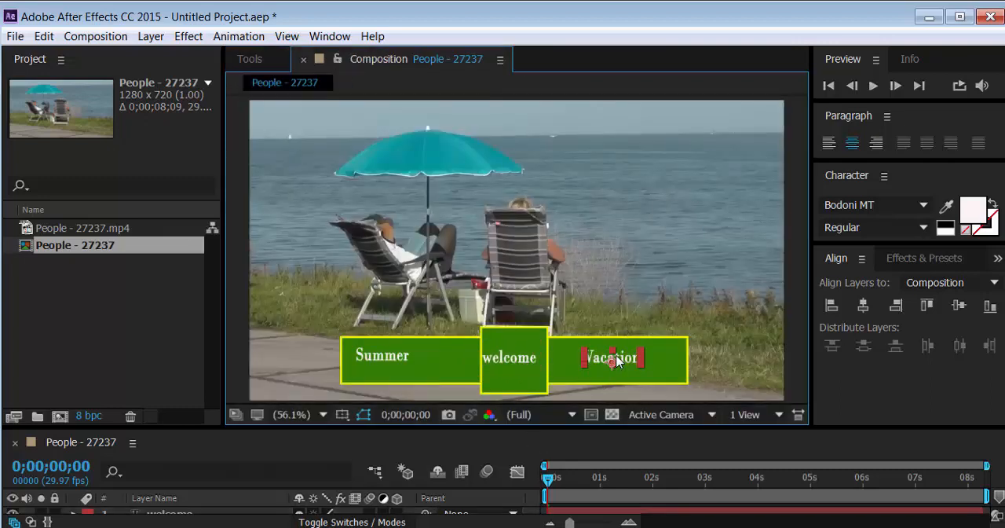
double_click(616, 360)
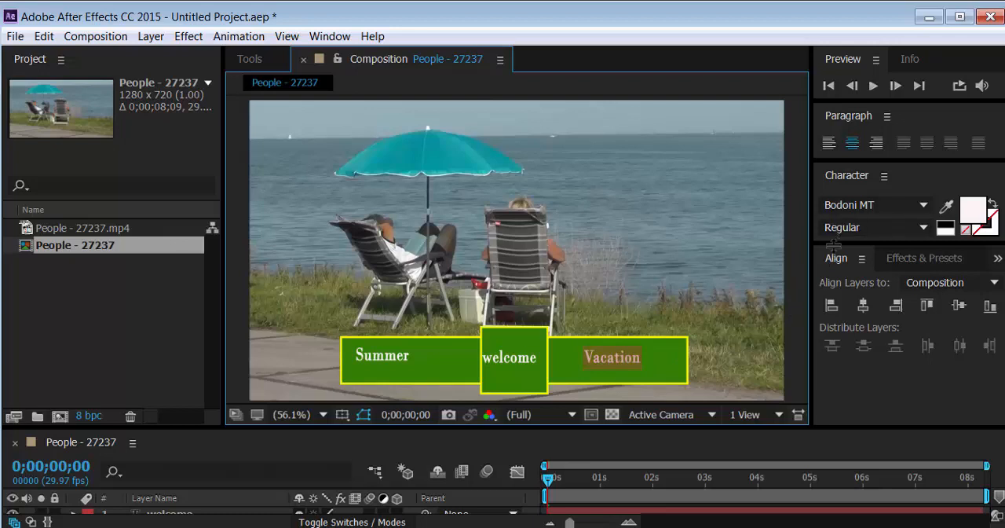
drag(834, 245, 838, 369)
drag(846, 254, 863, 252)
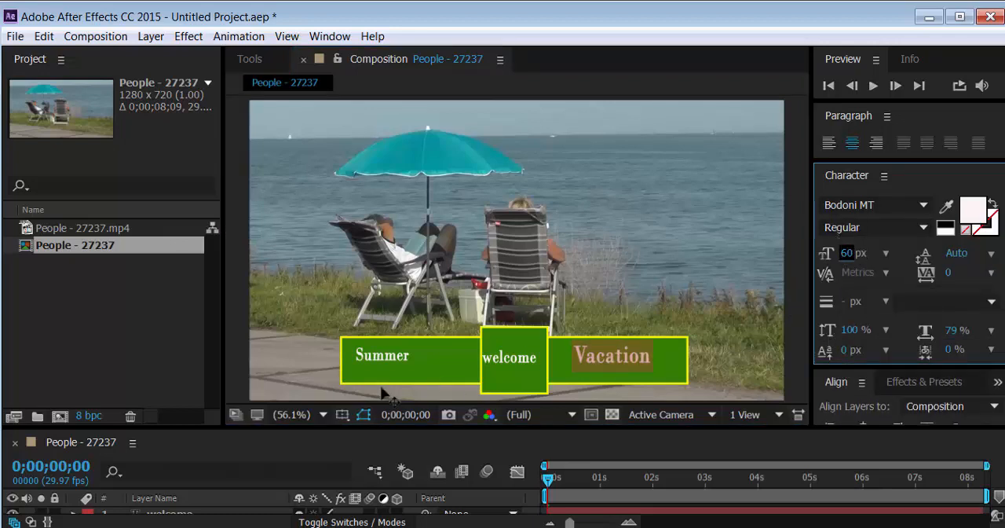
Move the "Summer" text slightly right and down on the left part of the bar with the Selection tool
click(386, 355)
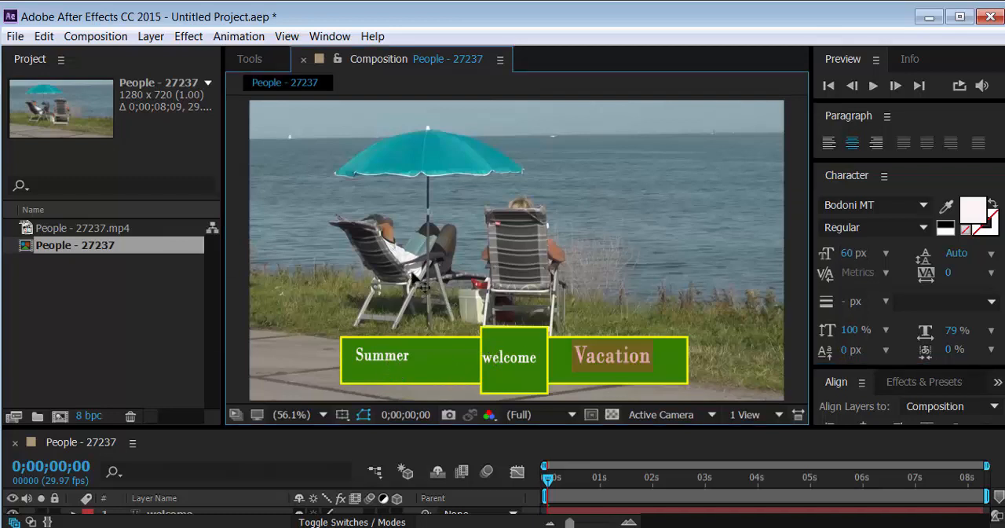
click(257, 59)
click(242, 85)
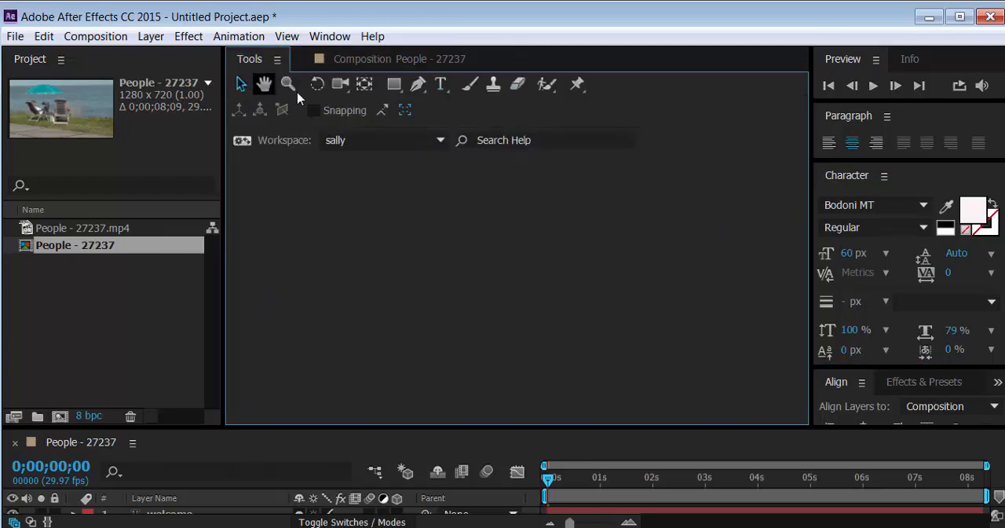
click(407, 63)
drag(371, 361, 392, 366)
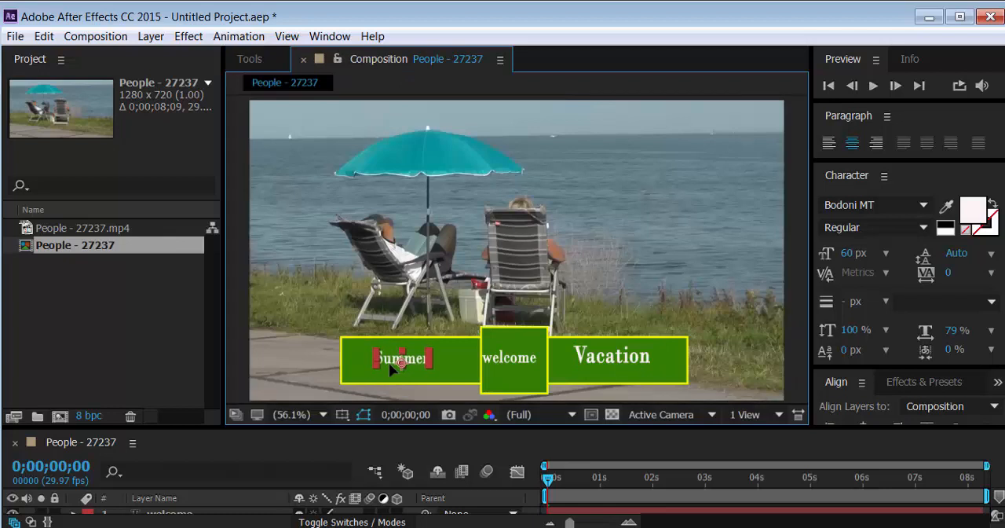
Set the font size of the "Summer" text to 67 px
double_click(374, 371)
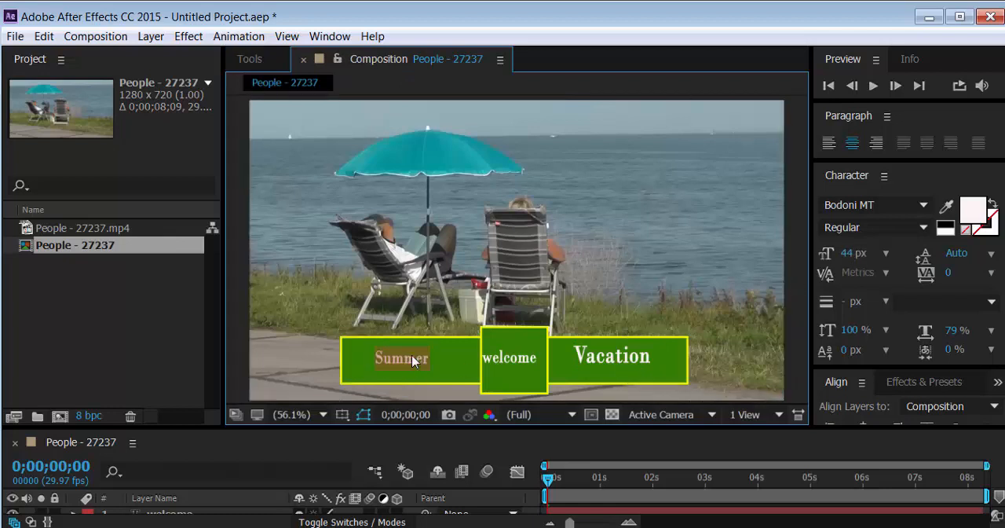
drag(853, 259, 873, 255)
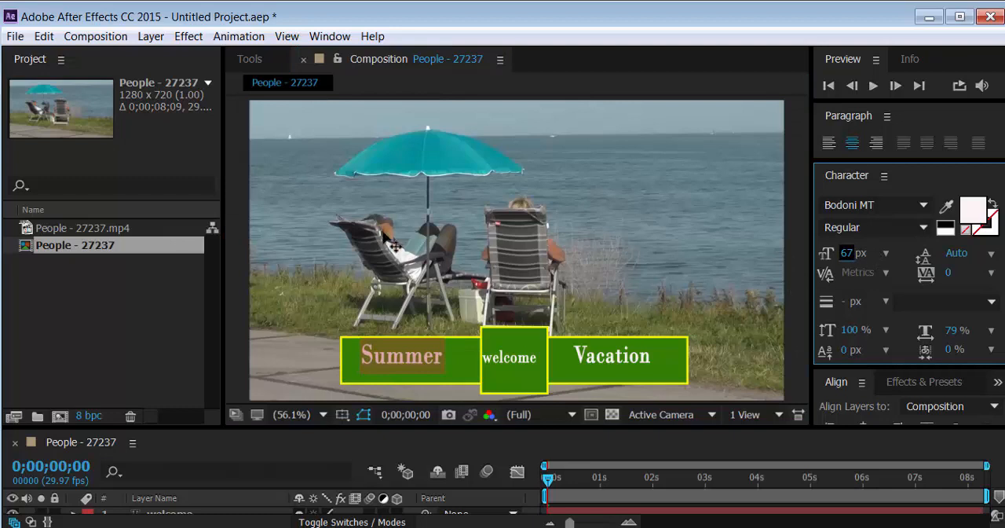
click(248, 66)
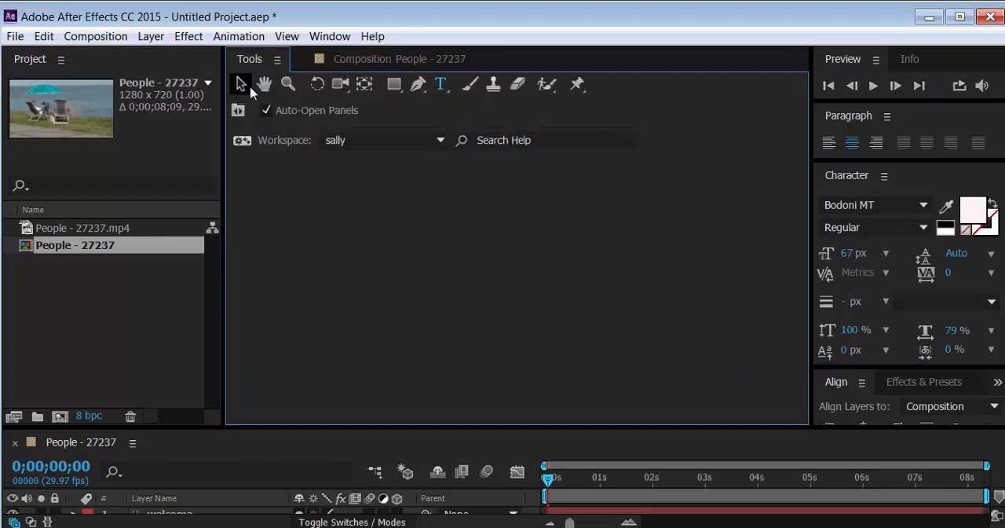
Set the font size of the "Summer" text to 60 px, matching the "Vacation" text
click(242, 84)
click(387, 63)
double_click(593, 360)
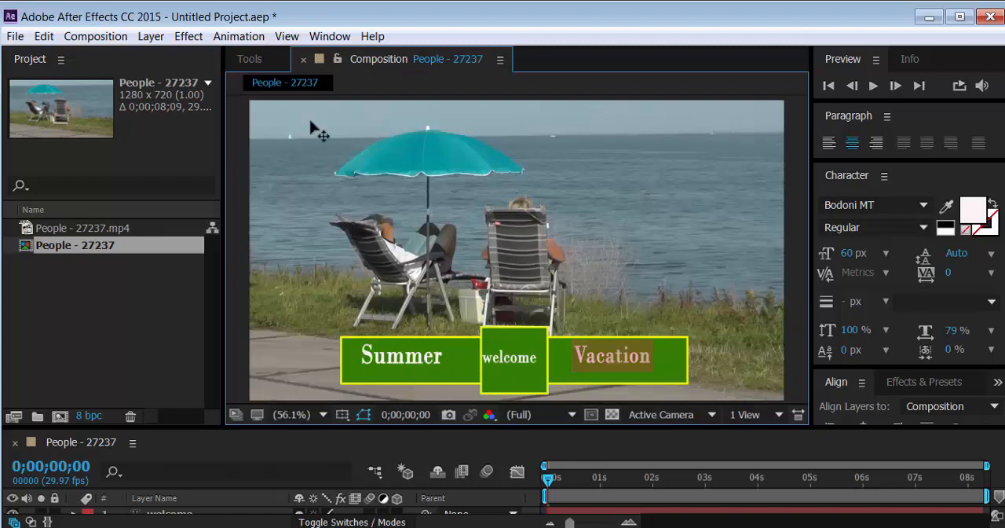
click(250, 59)
click(243, 84)
click(352, 63)
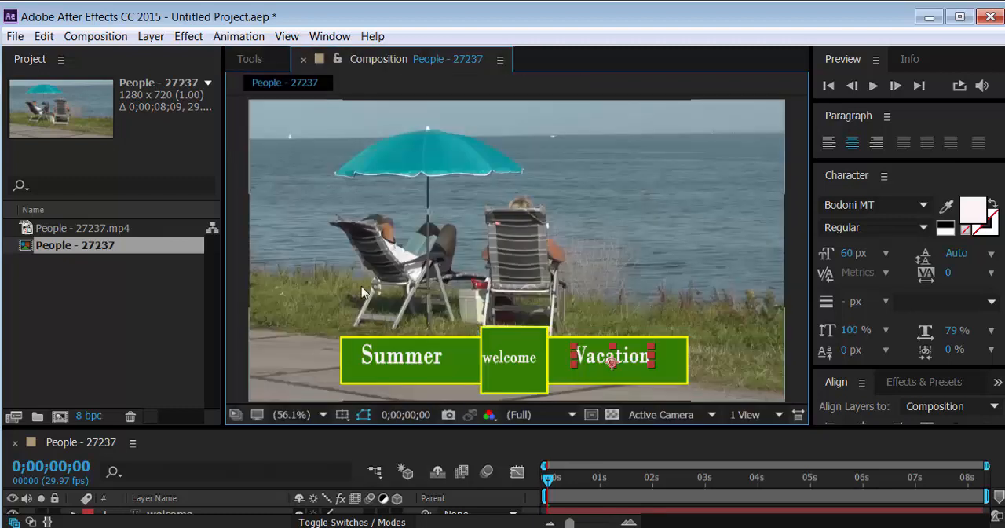
double_click(389, 360)
click(849, 254)
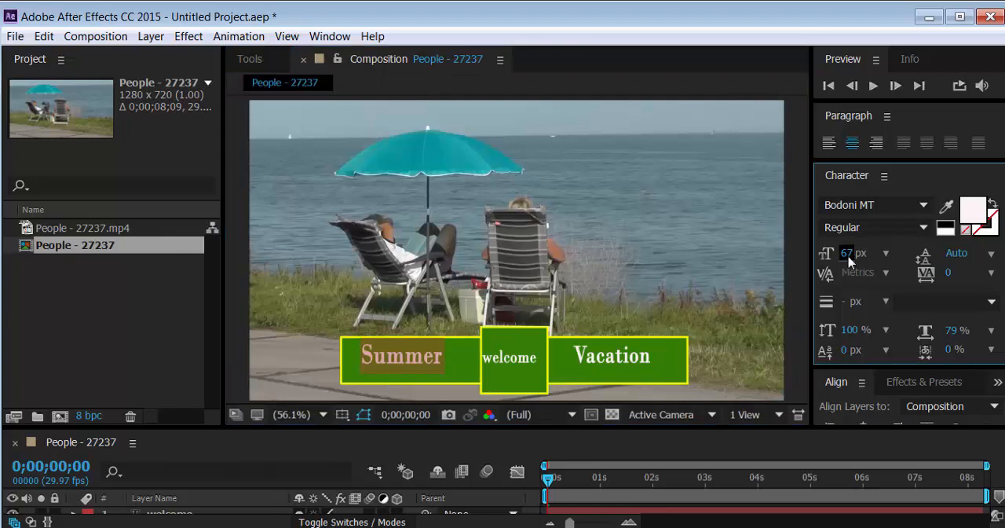
text(60)
key(Return)
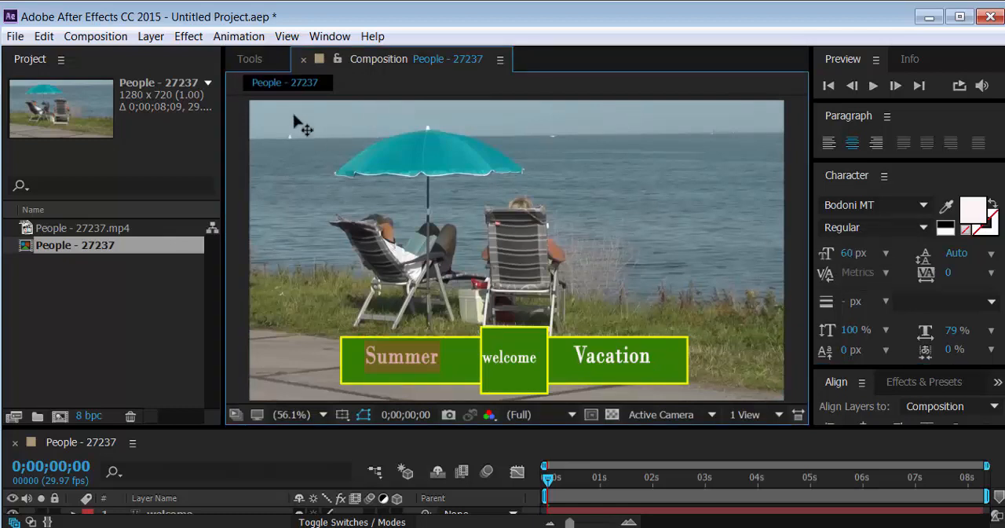
Move the "Summer" text slightly right with the Selection tool to centre it in its part of the bar
click(250, 60)
click(243, 82)
click(377, 59)
click(416, 360)
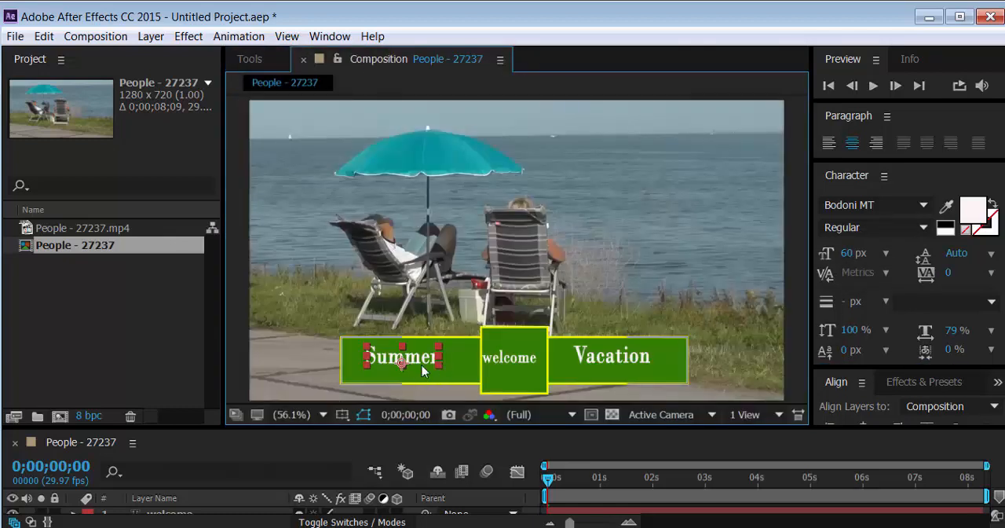
drag(432, 360, 440, 361)
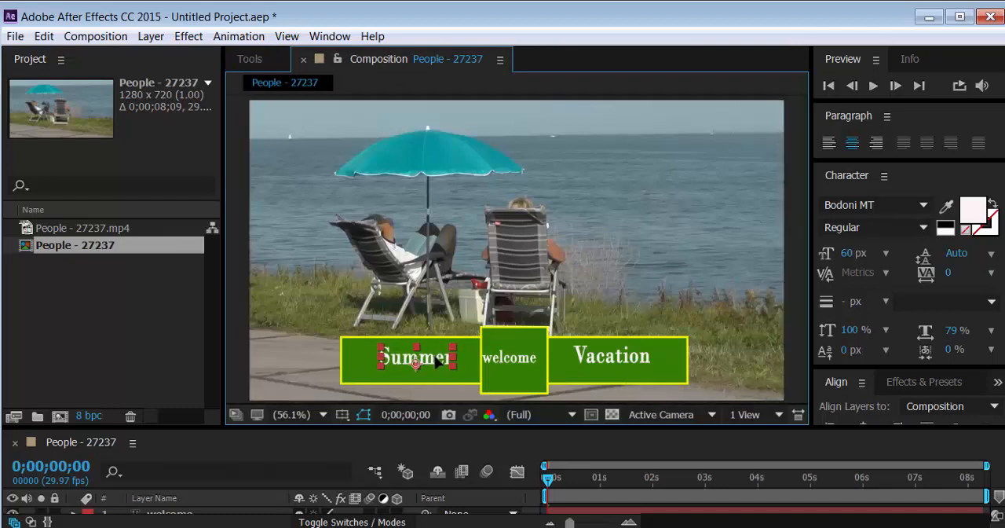
Move the "Vacation" text slightly down and shift the "welcome" text right to centre it in the green square
drag(606, 360, 606, 367)
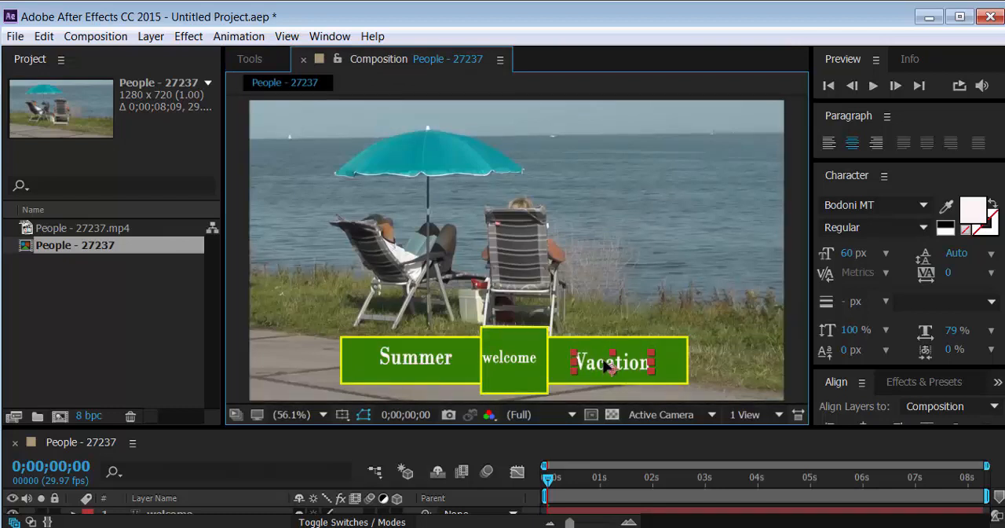
click(518, 363)
drag(518, 364, 523, 366)
click(610, 366)
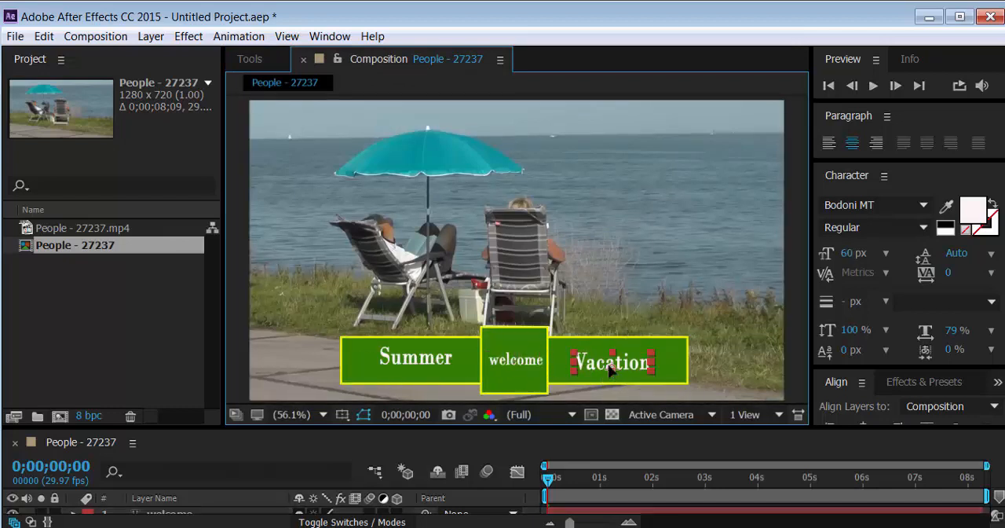
Align the "Summer", "welcome" and "Vacation" texts on their vertical centres relative to the selection, and deselect them
key(ctrl+a)
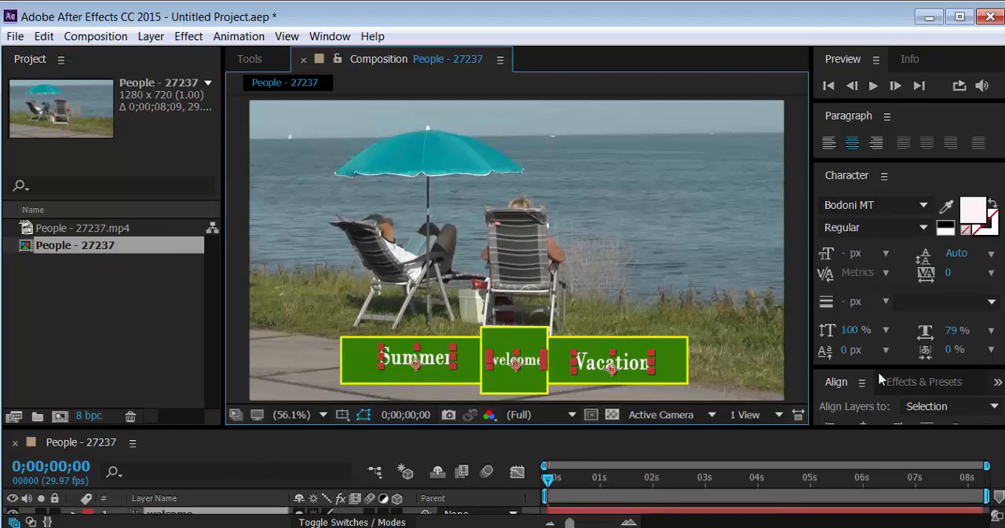
drag(879, 366, 873, 242)
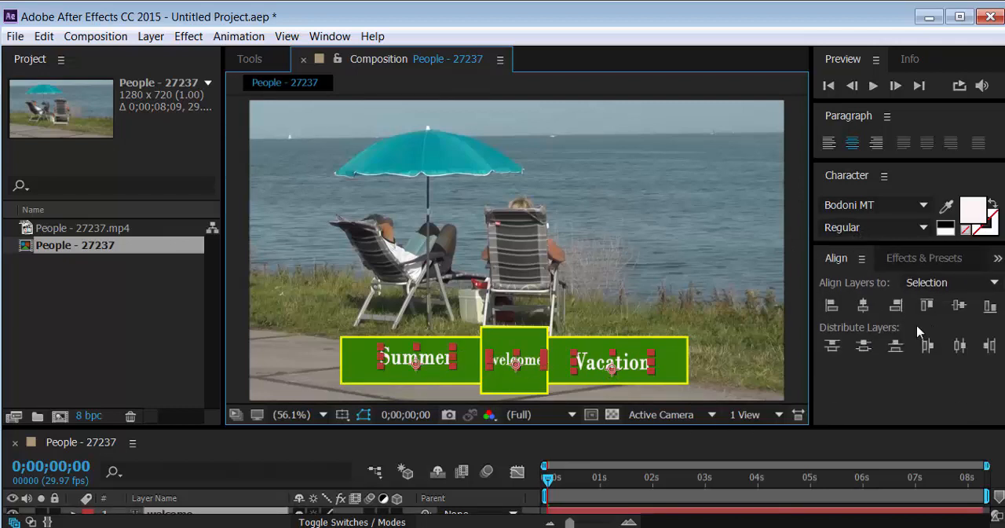
click(960, 306)
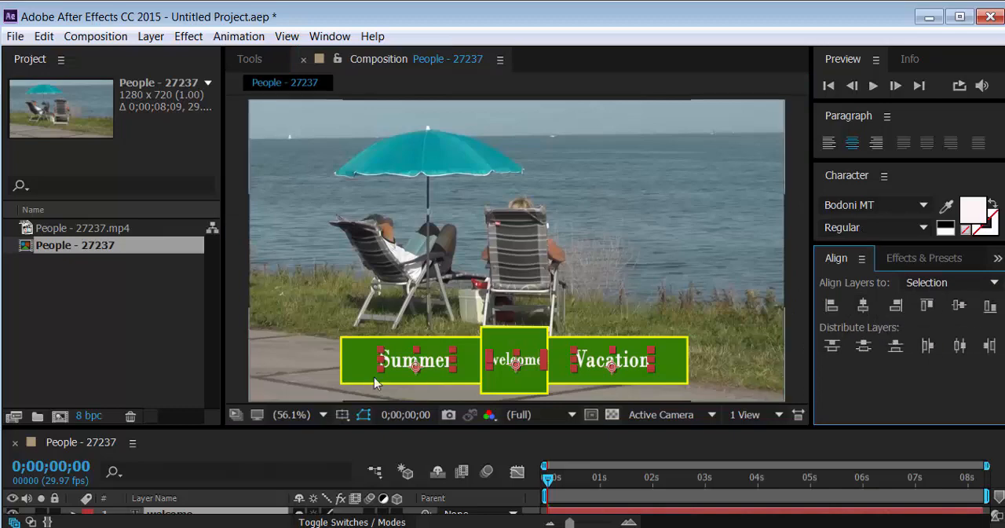
click(241, 353)
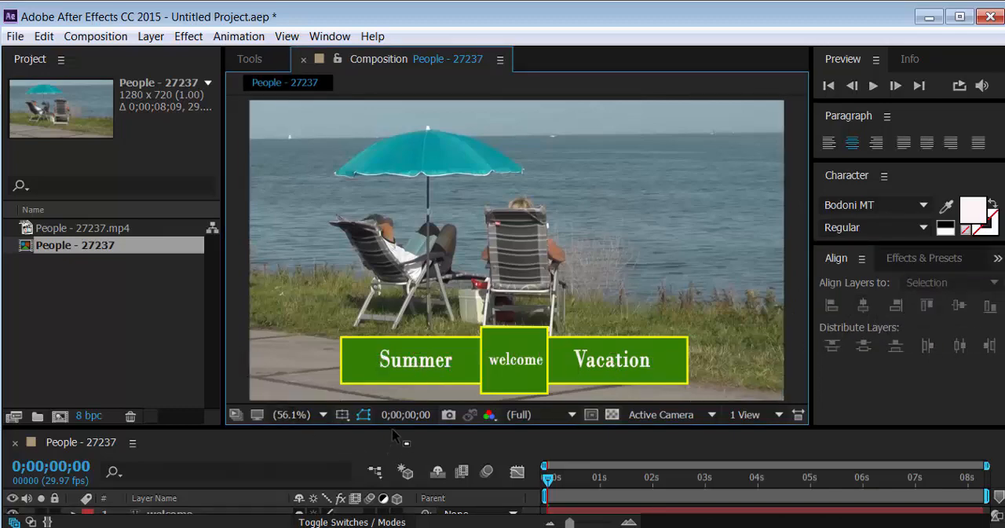
Enlarge the timeline area and rename Shape Layer 1 as "bg"
drag(394, 435, 334, 353)
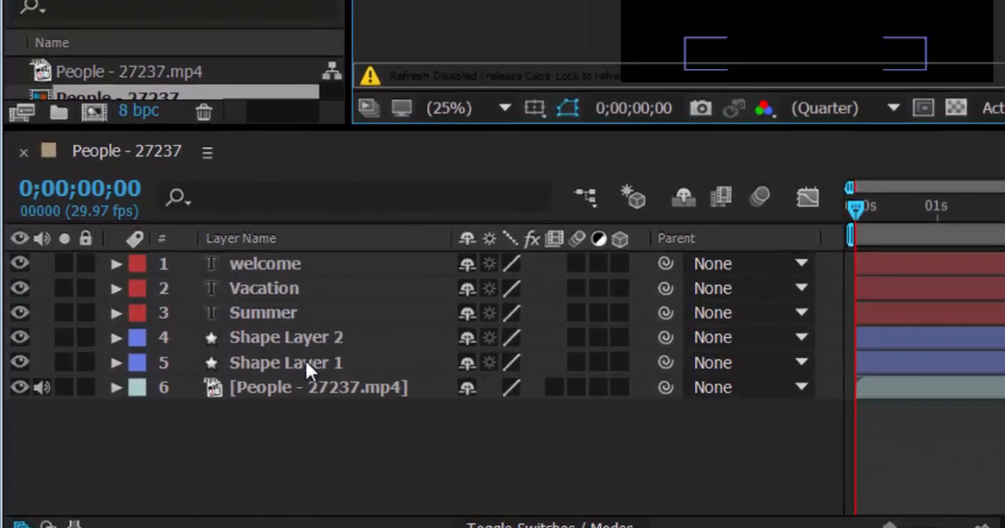
click(194, 489)
key(Caps_Lock)
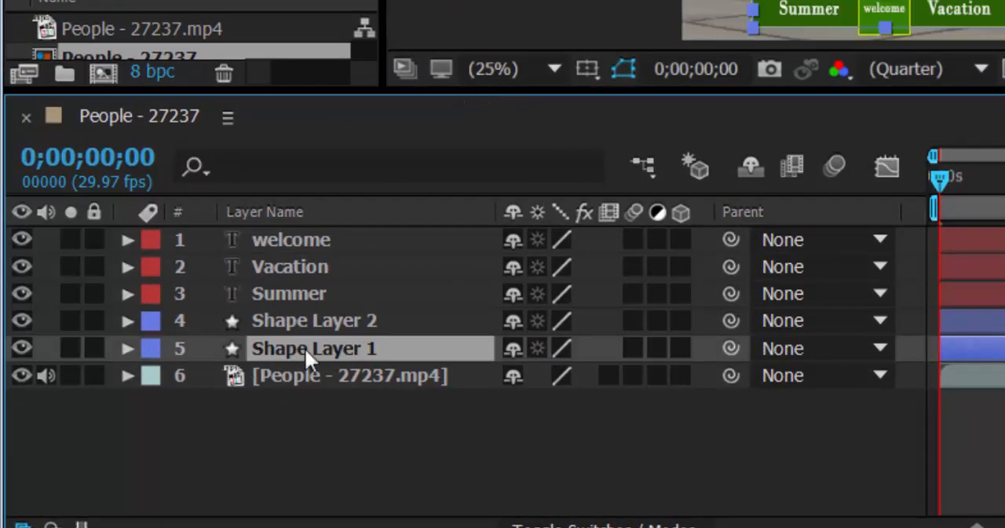
key(Return)
text(bg)
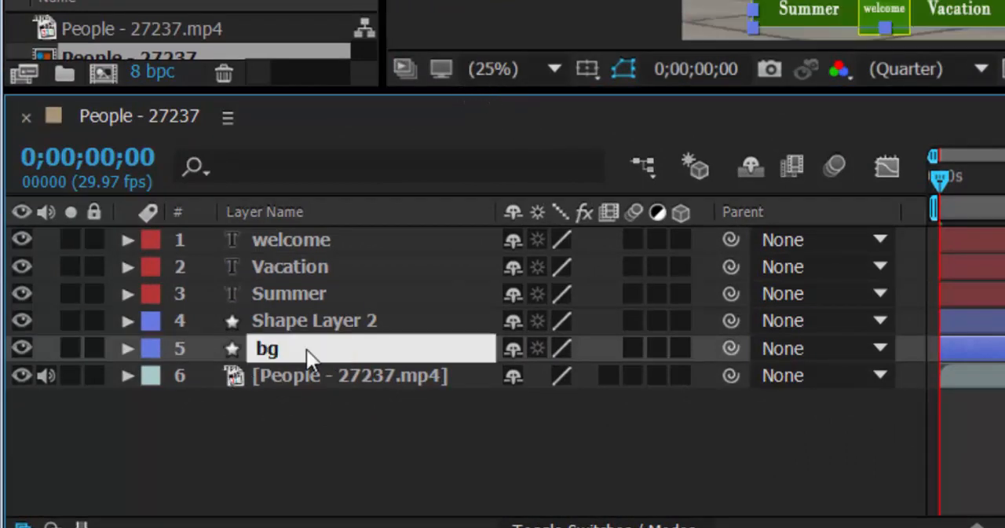
key(Return)
Rename Shape Layer 2 as "square"
click(303, 320)
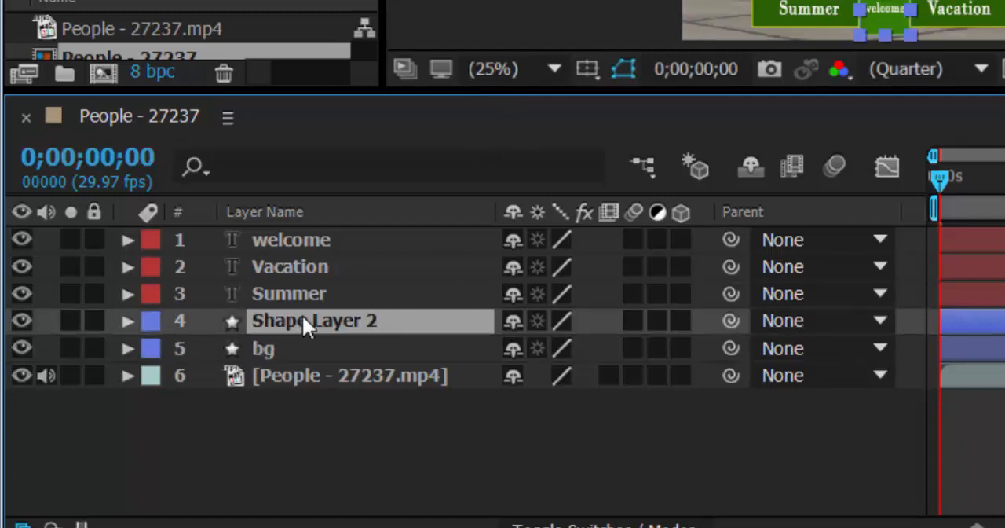
key(Return)
text(sw)
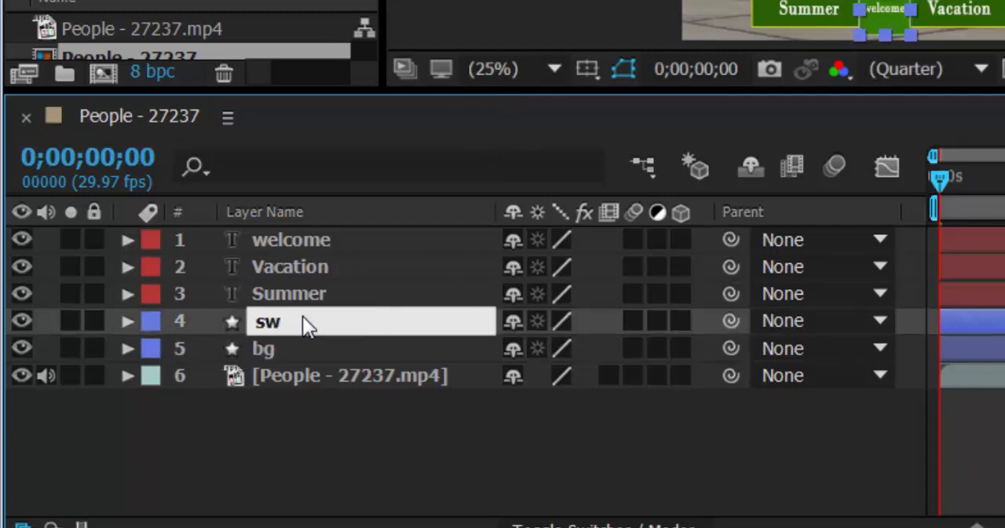
key(BackSpace)
text(quare)
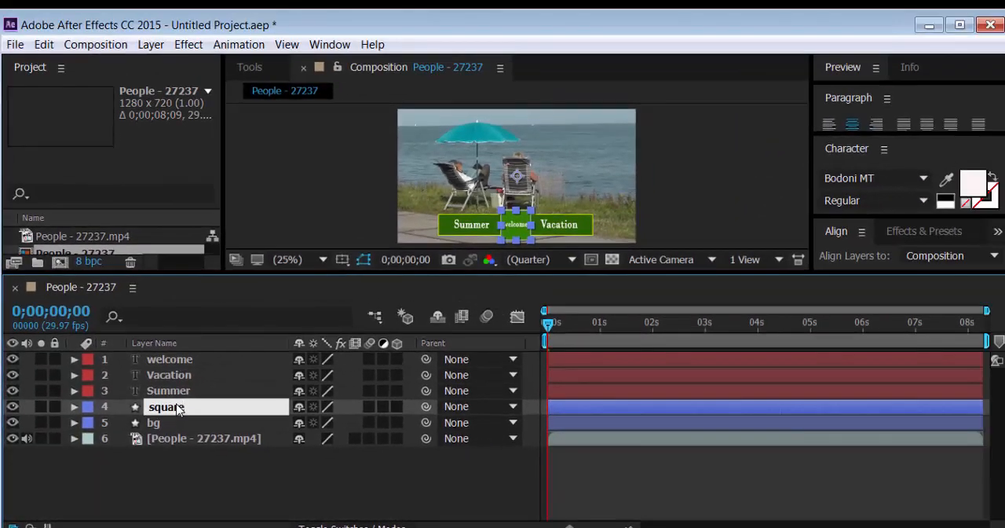
key(Return)
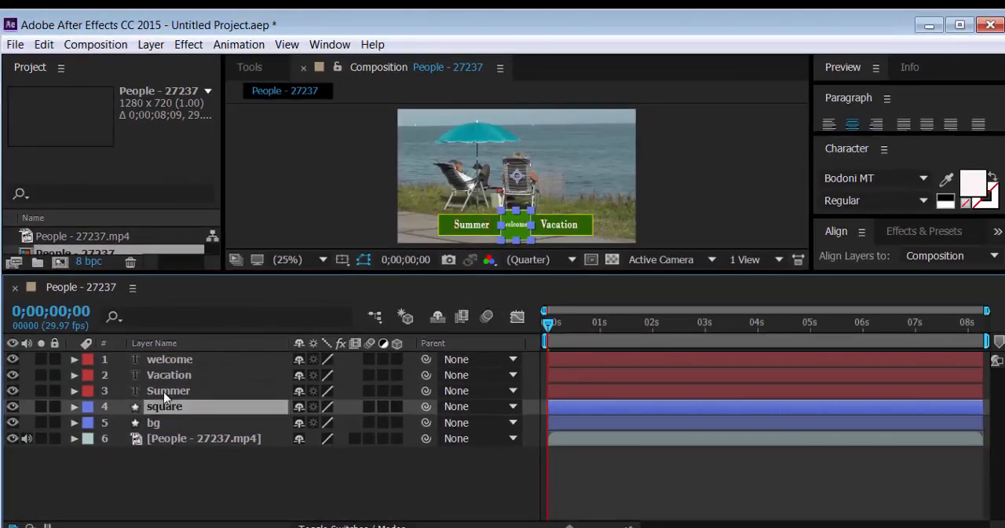
key(ctrl+Up)
key(ctrl+Up)
key(ctrl+Up)
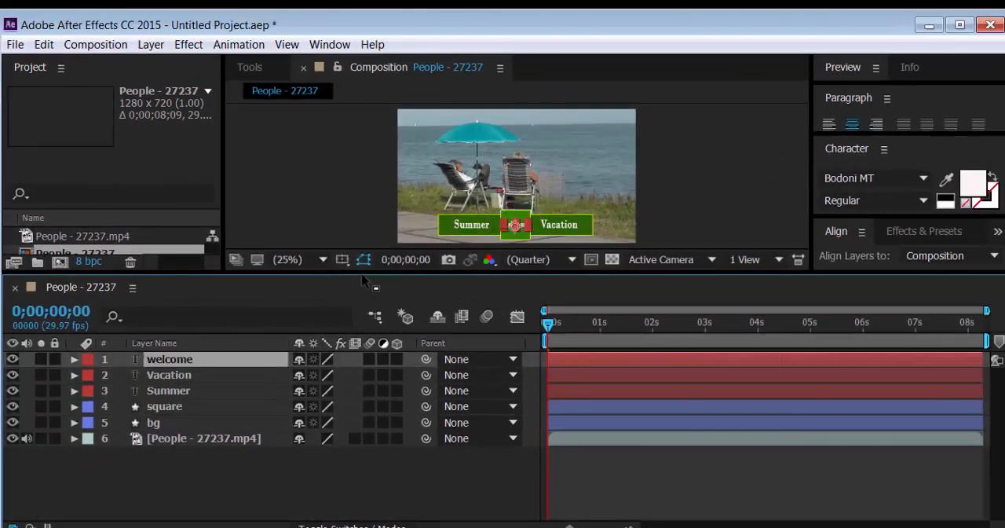
drag(458, 271, 464, 291)
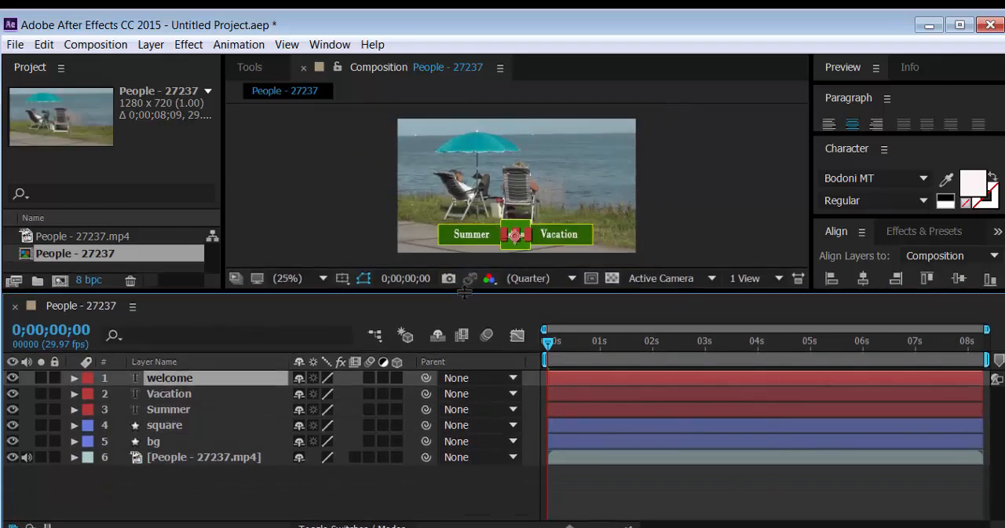
Start animating the Roundness of the "bg" layer's Rectangle Path 1 with a keyframe of 0 at 0;00;01;01
click(152, 442)
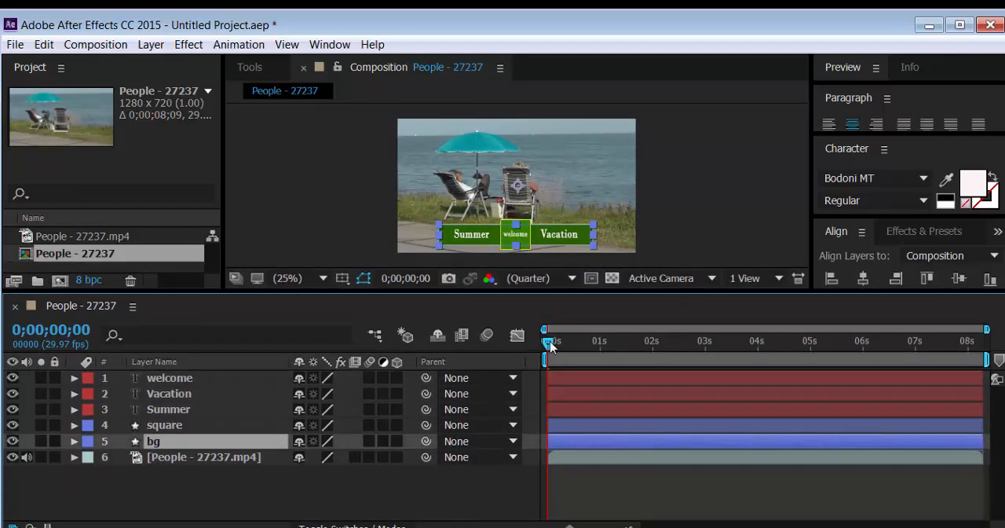
drag(550, 346, 603, 360)
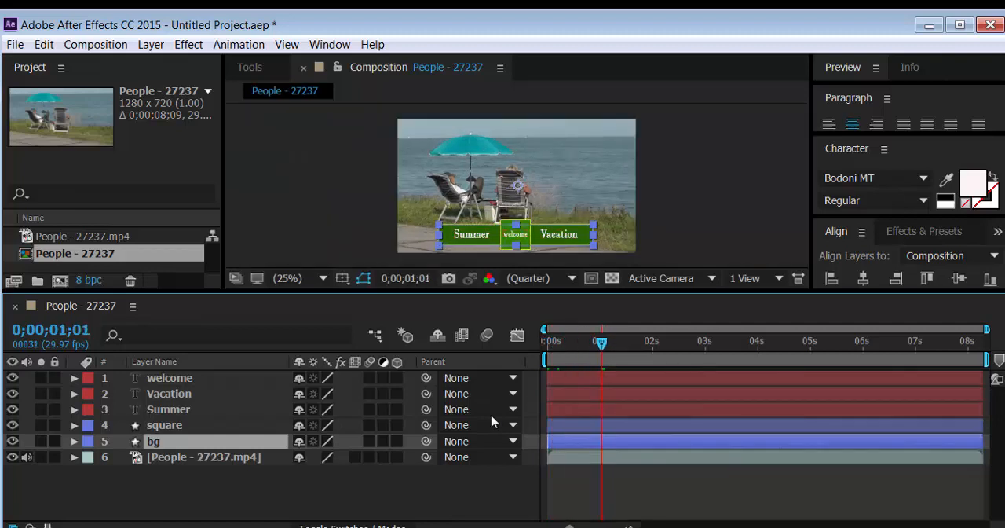
click(75, 442)
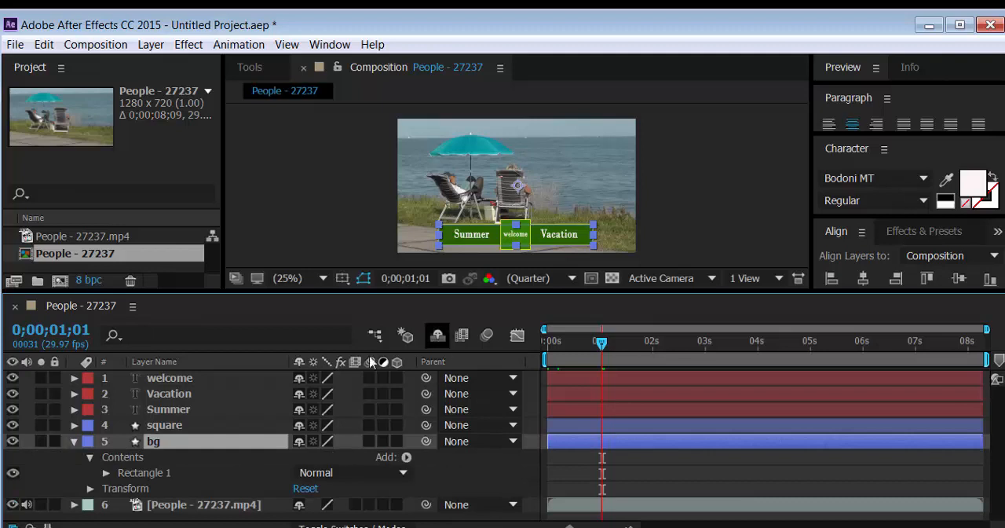
click(106, 473)
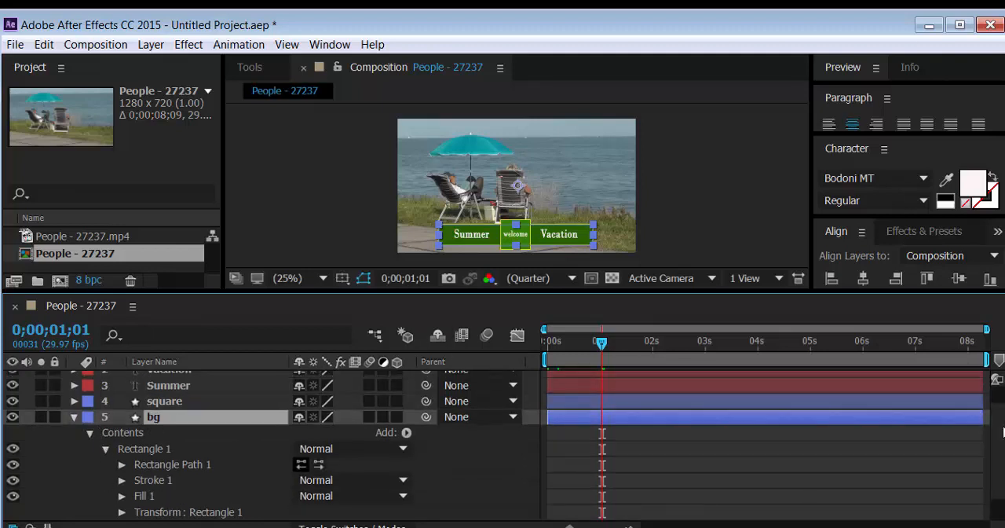
scroll(1003, 440, down, 2)
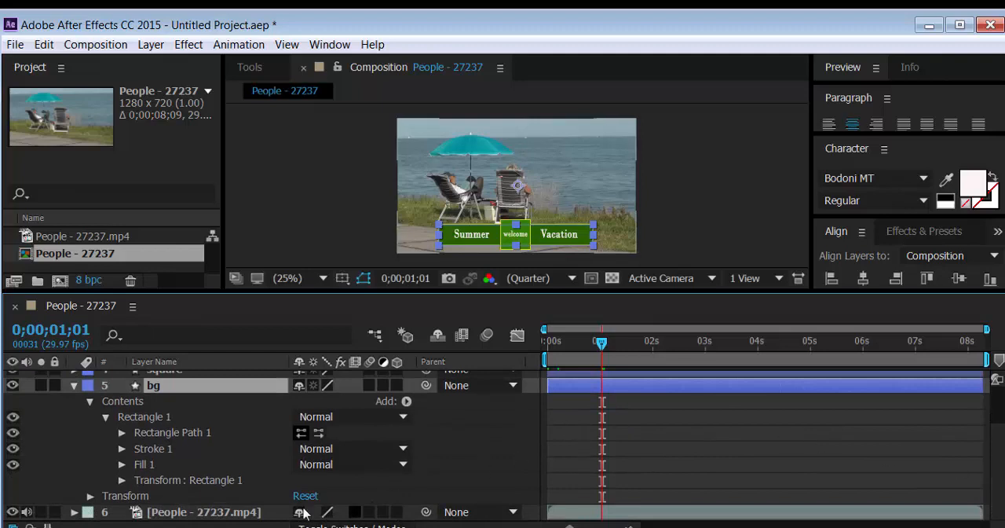
click(121, 433)
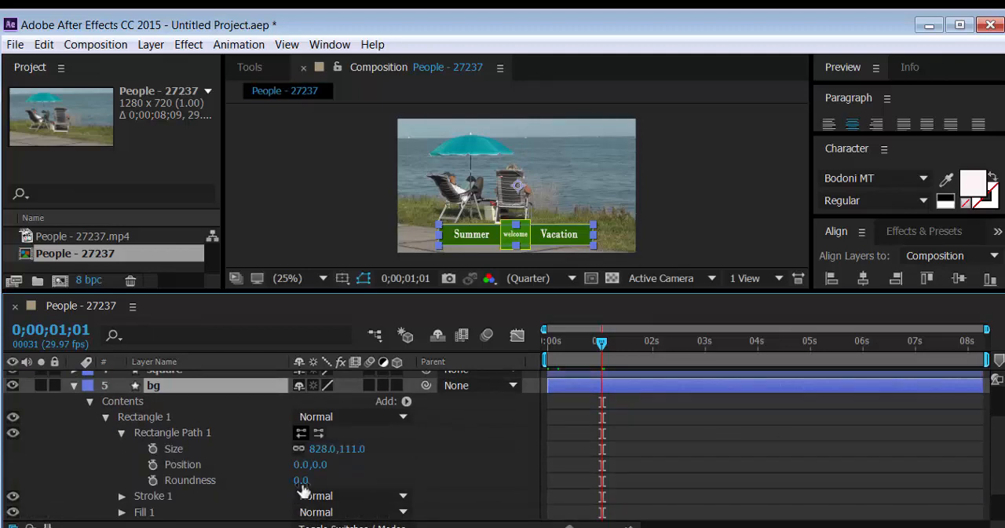
click(153, 480)
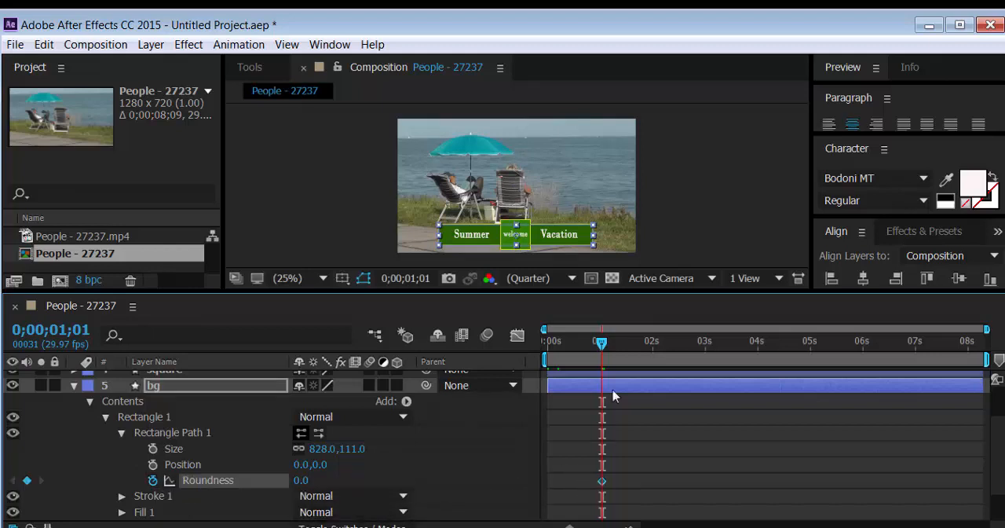
Add a Roundness keyframe of 50 to the "bg" rectangle path at 0;00;02;01
drag(602, 350, 656, 366)
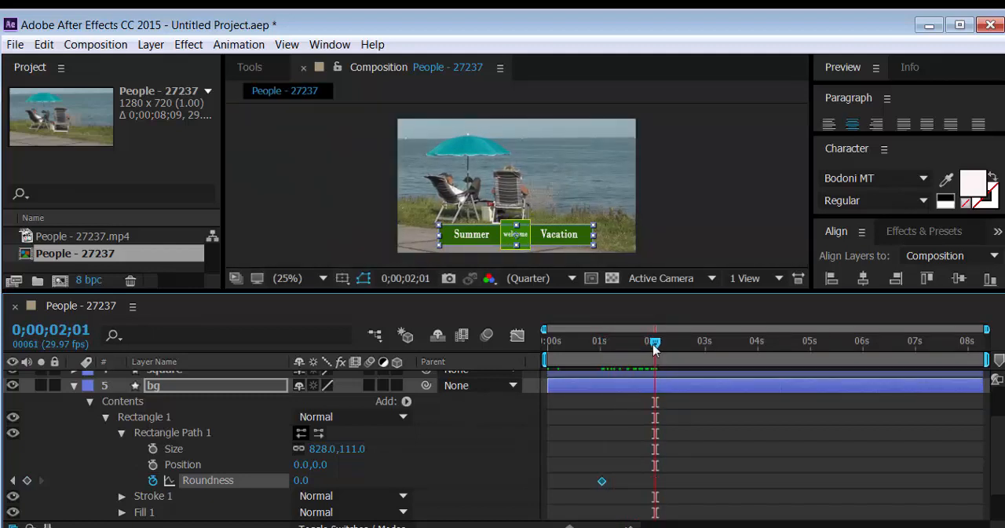
click(301, 480)
key(Return)
Enlarge the composition view, then scrub and play the timeline to check the bar's corner rounding
drag(657, 351, 632, 343)
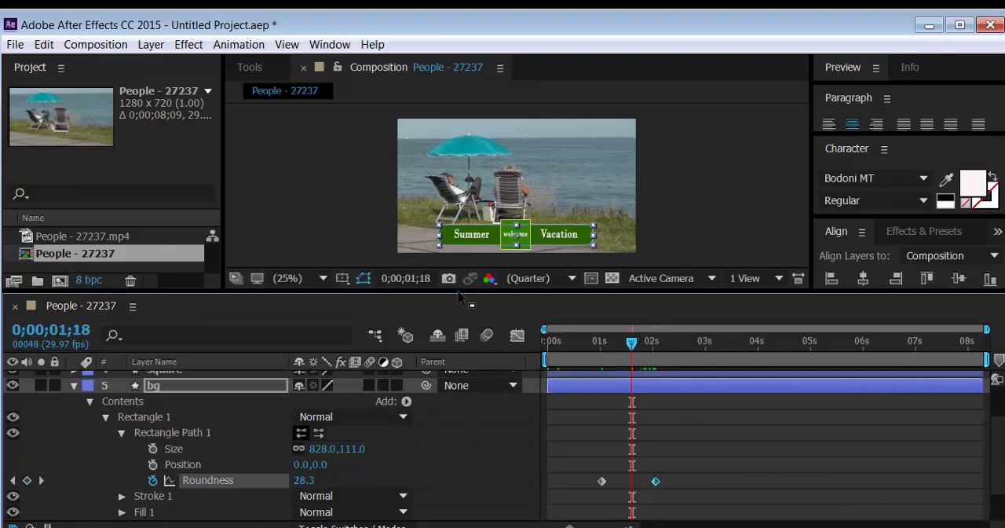
drag(460, 294, 471, 328)
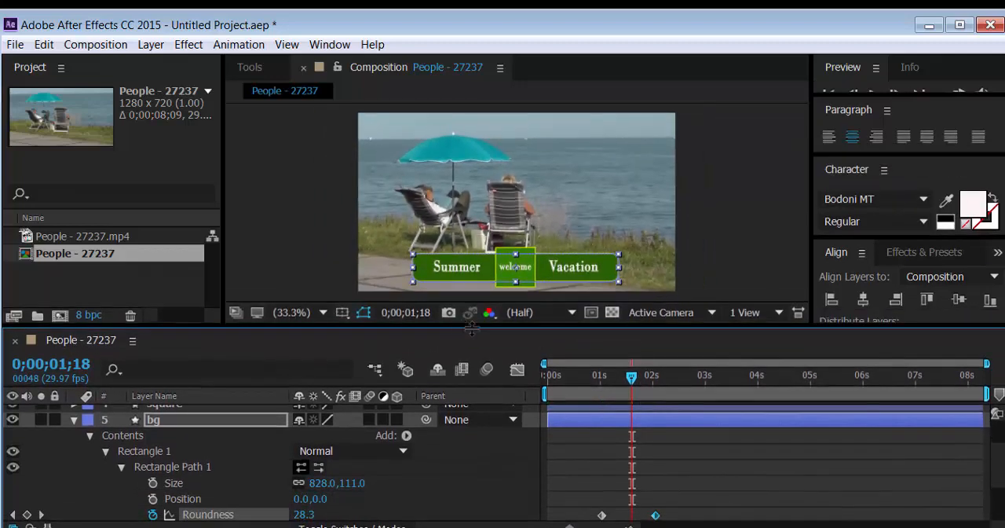
mouse_move(633, 380)
mouse_down()
mouse_move(604, 378)
mouse_move(622, 386)
mouse_up()
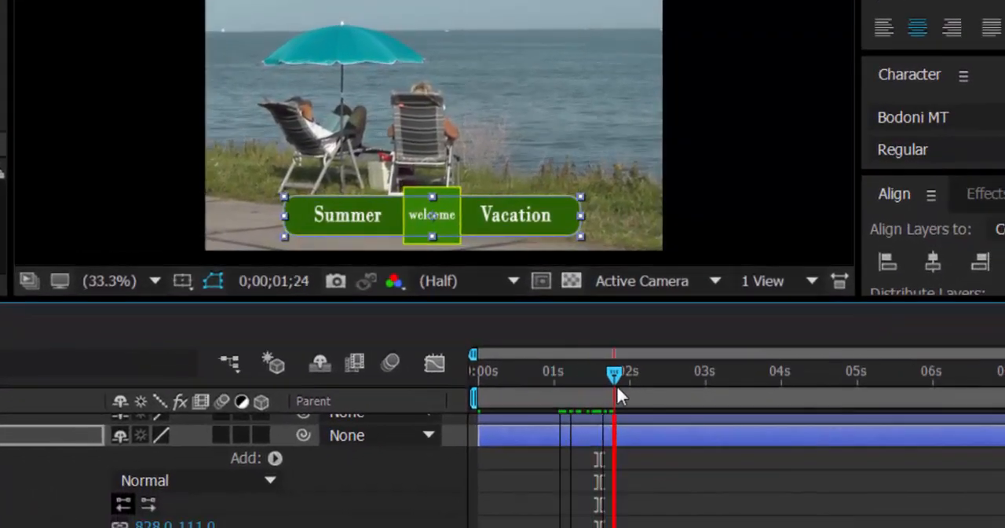
key(space)
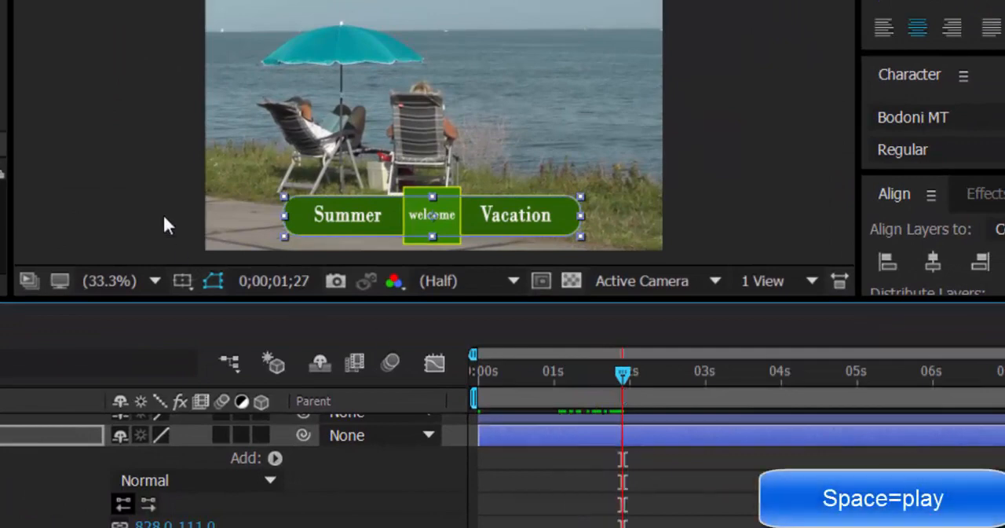
click(162, 213)
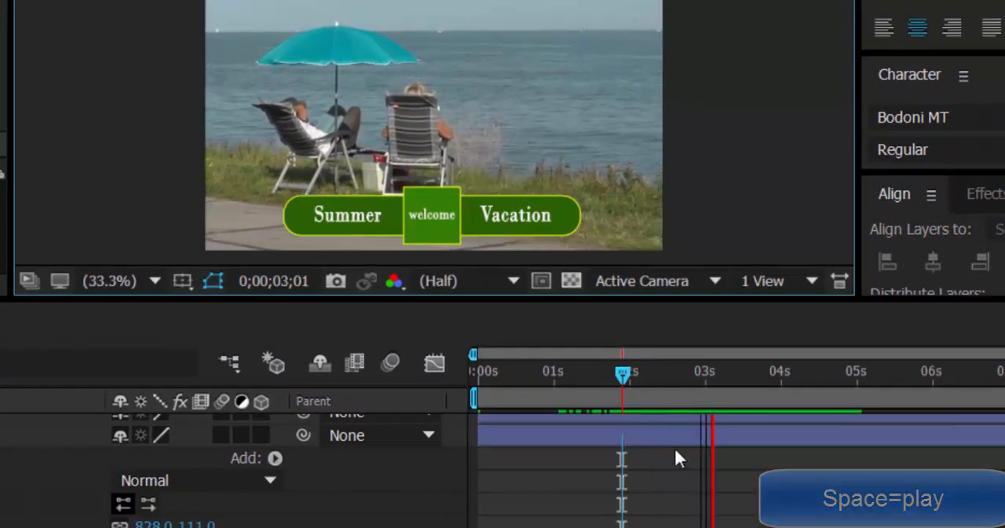
key(space)
Shorten the work area to end just past 3 seconds and play the animation from near the start
drag(737, 379, 614, 396)
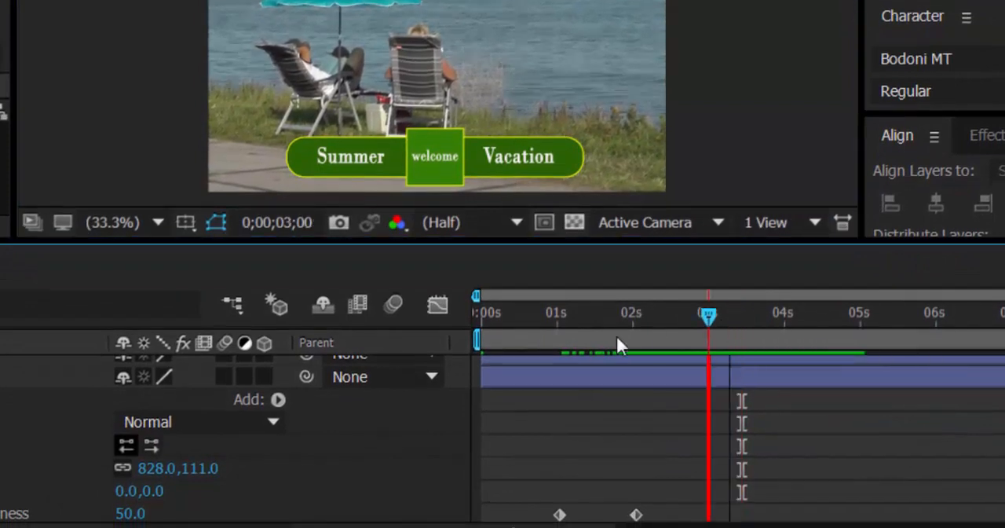
drag(617, 337, 502, 336)
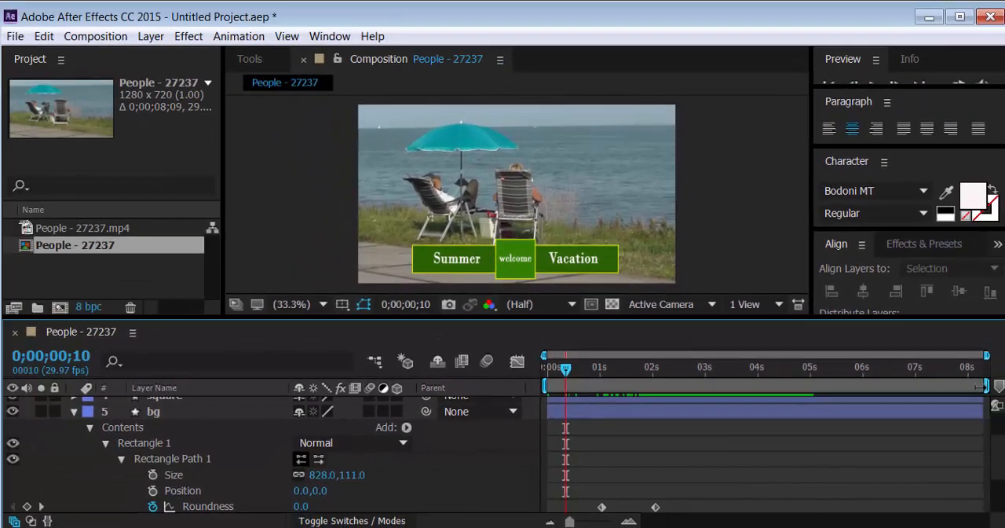
drag(986, 384, 718, 384)
key(space)
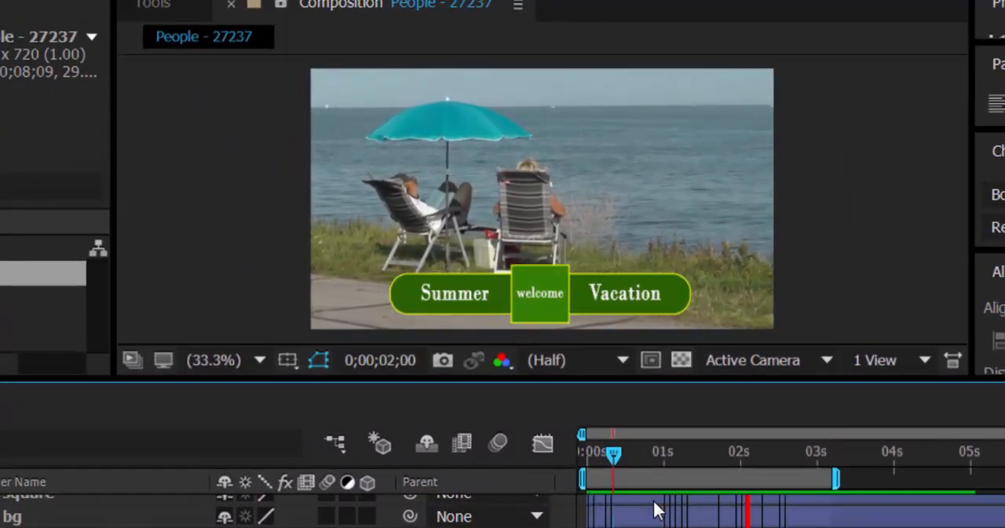
Start animating the Scale of the "bg" layer's Rectangle 1 transform with a keyframe of 0% at 0;00;01;01
key(space)
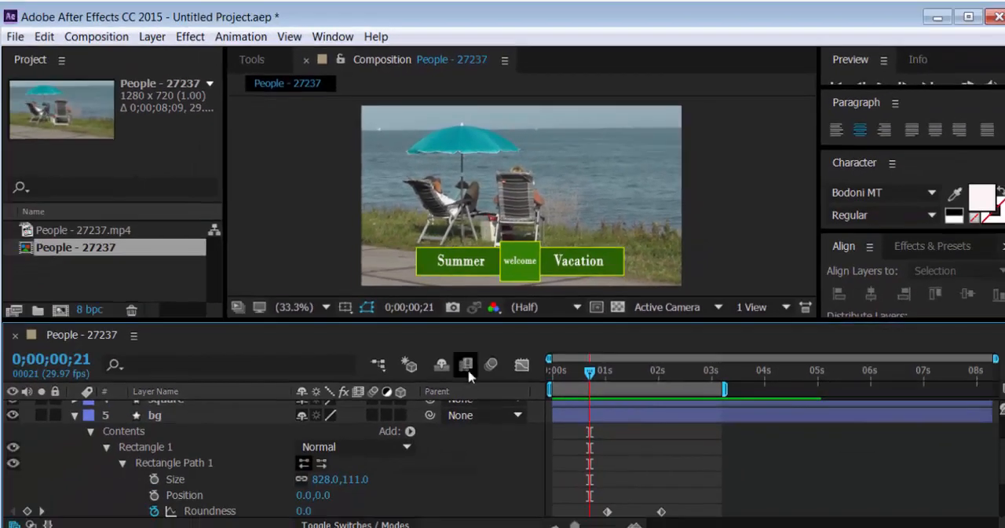
drag(487, 322, 487, 284)
scroll(117, 453, down, 2)
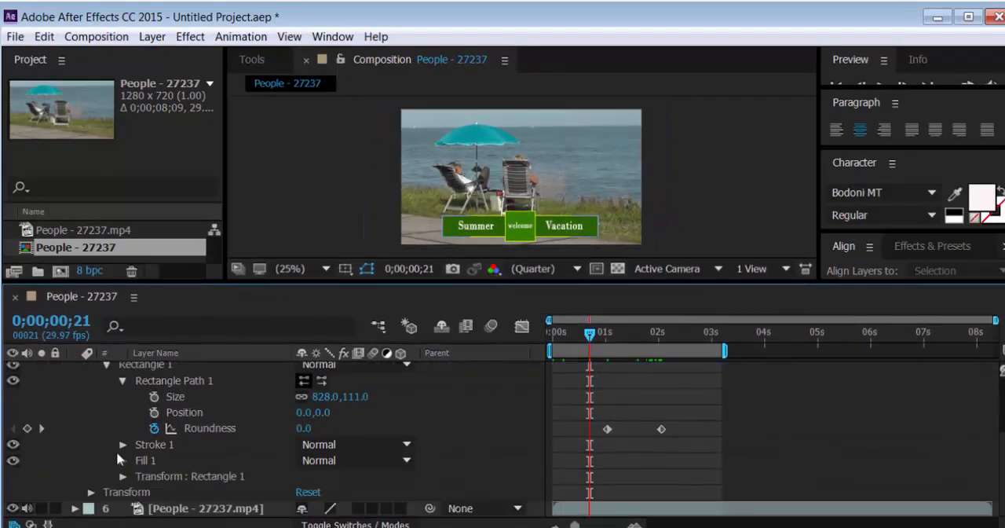
click(123, 478)
scroll(124, 479, down, 4)
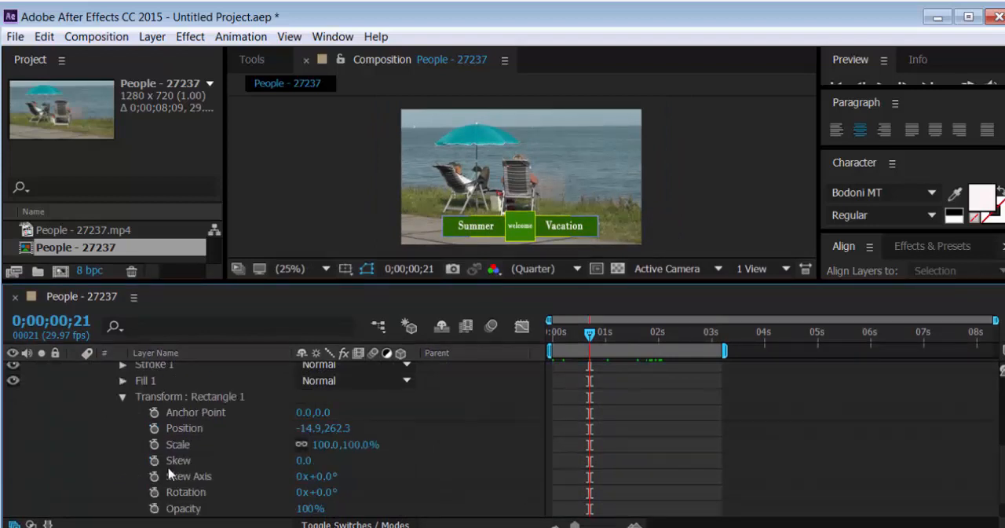
scroll(532, 478, up, 1)
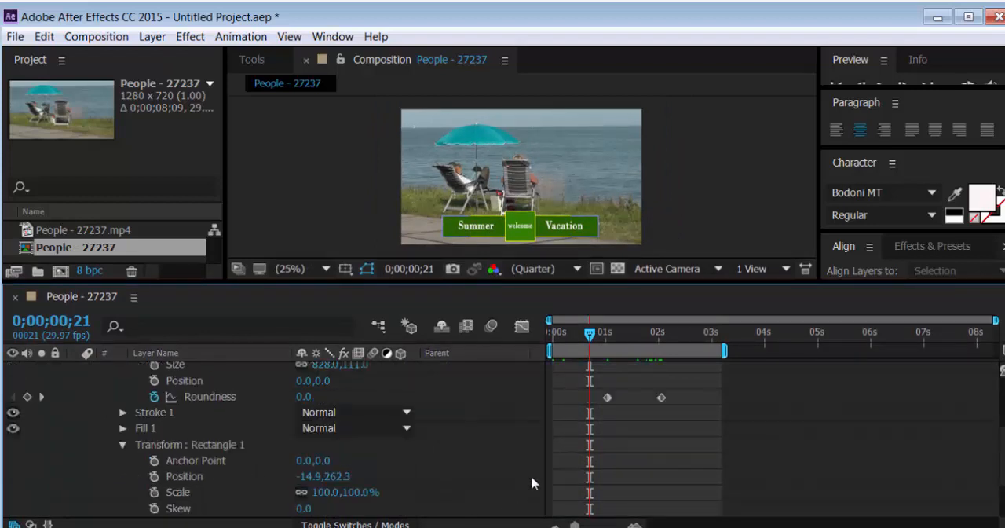
drag(595, 337, 607, 336)
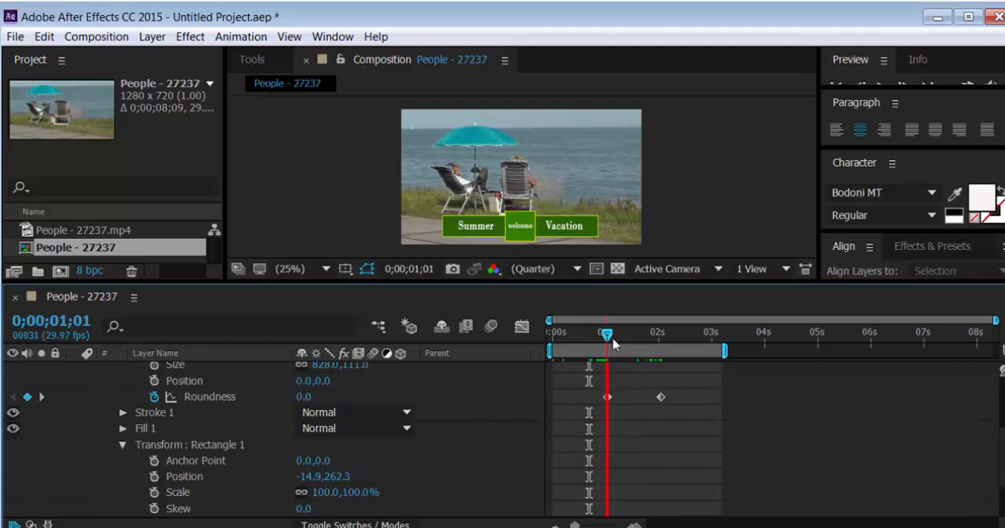
click(154, 494)
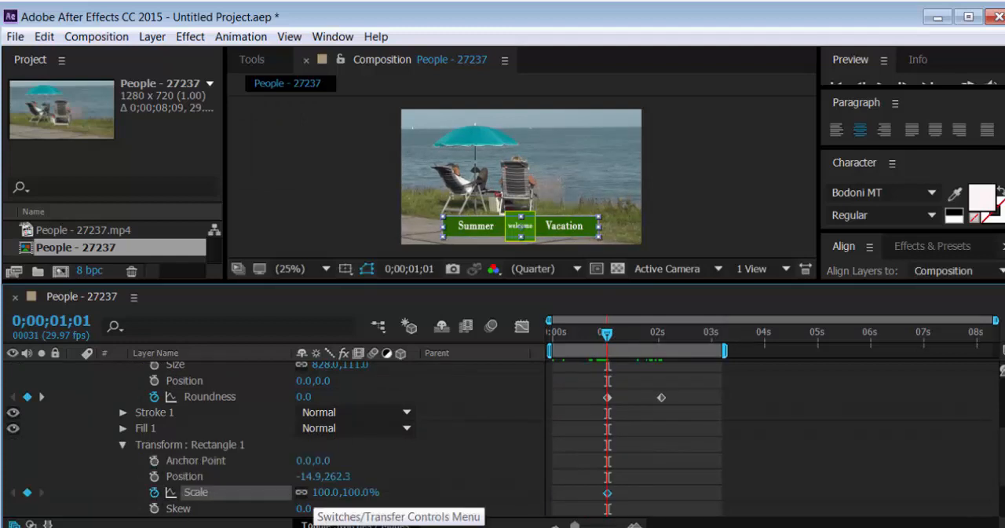
click(323, 492)
text(0)
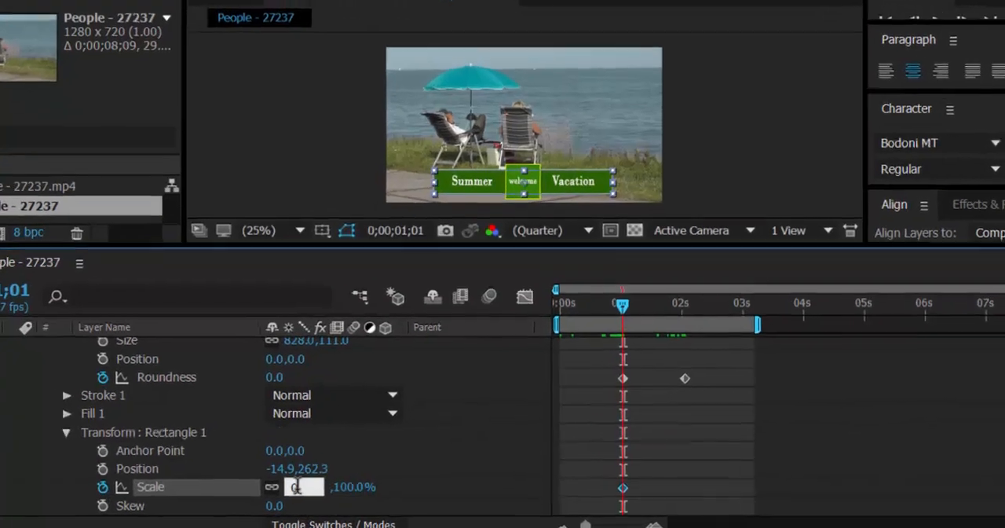
key(Return)
Add a Scale keyframe of 100% for the "bg" rectangle at 0;00;02;01
drag(650, 257, 723, 282)
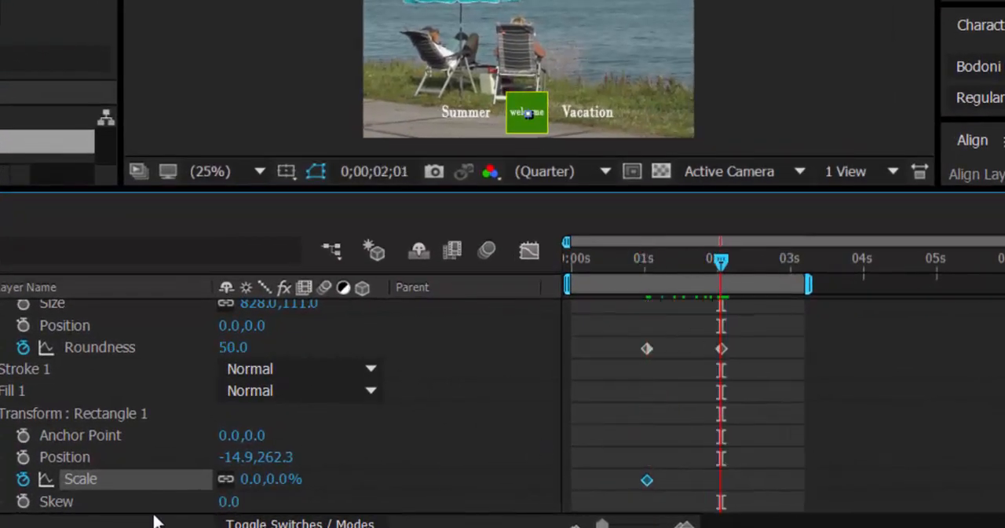
click(270, 479)
click(250, 498)
click(249, 479)
text(100)
key(Return)
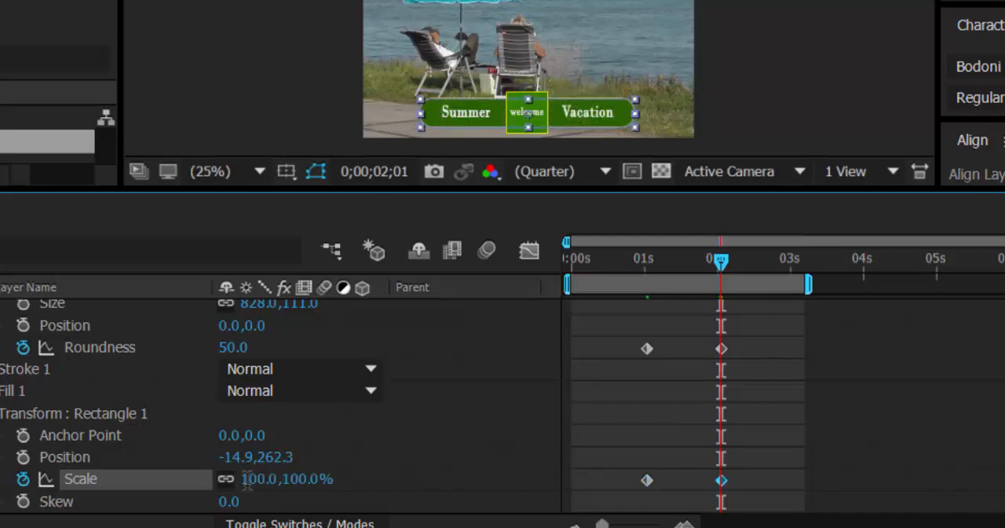
Scrub and play the composition to check how the bar scales up while its corners round
drag(721, 263, 711, 314)
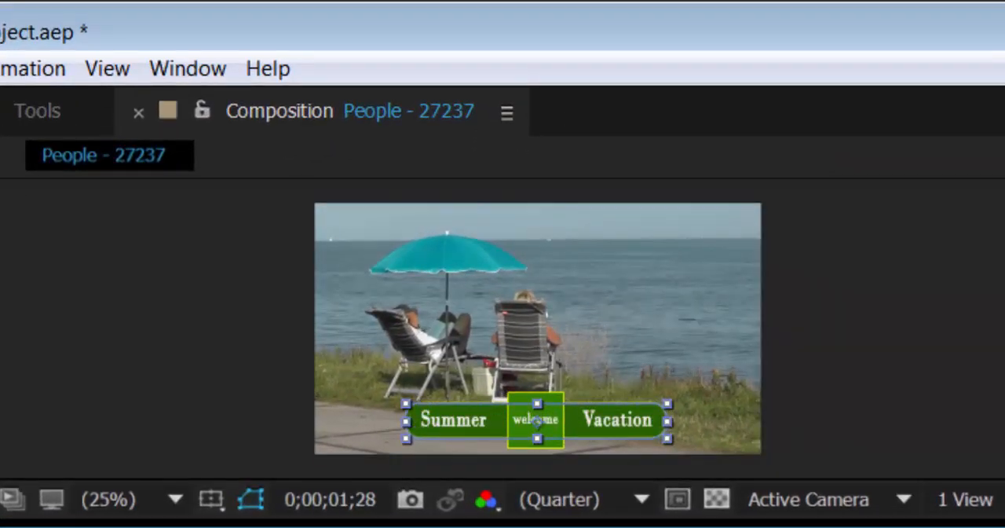
key(space)
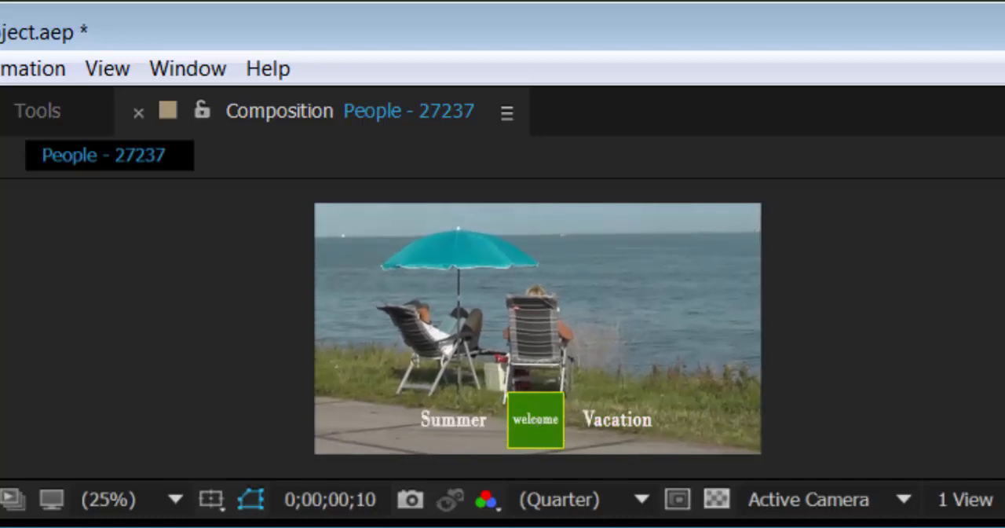
key(space)
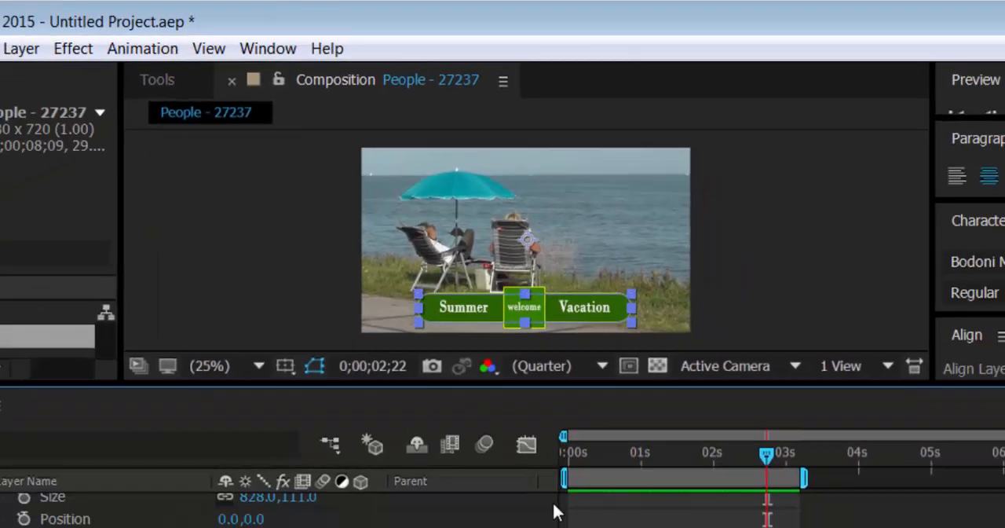
key(space)
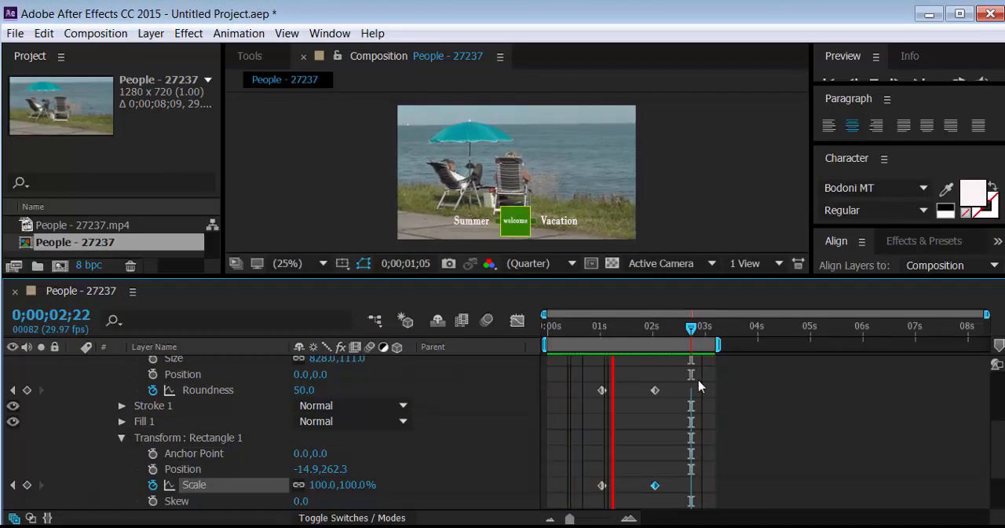
key(space)
Shift the "bg" bar's Roundness keyframes to about 2 and 2.6 seconds, after its scaling, and replay the animation
drag(586, 388, 685, 402)
click(688, 423)
key(space)
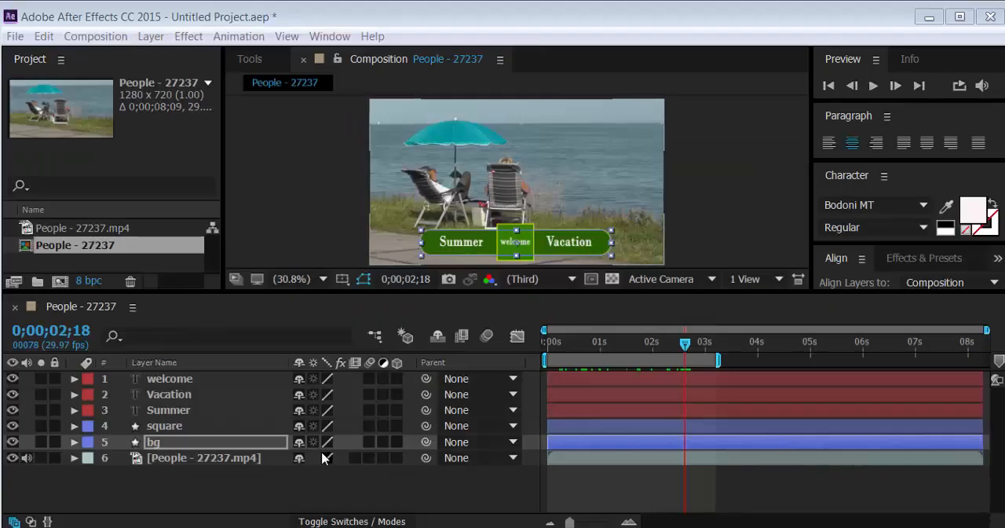
Set the Roundness of the "square" layer's Rectangle Path 1 to 25
click(172, 428)
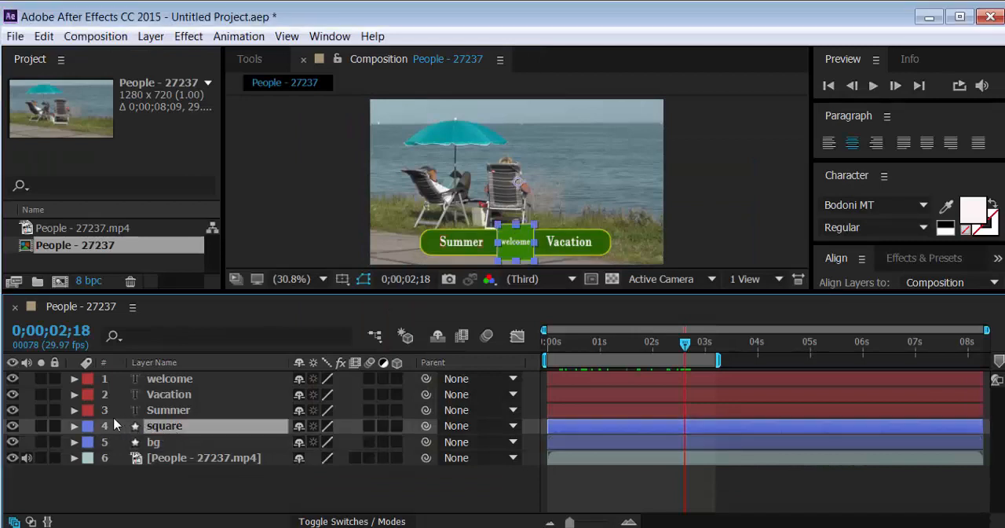
click(73, 426)
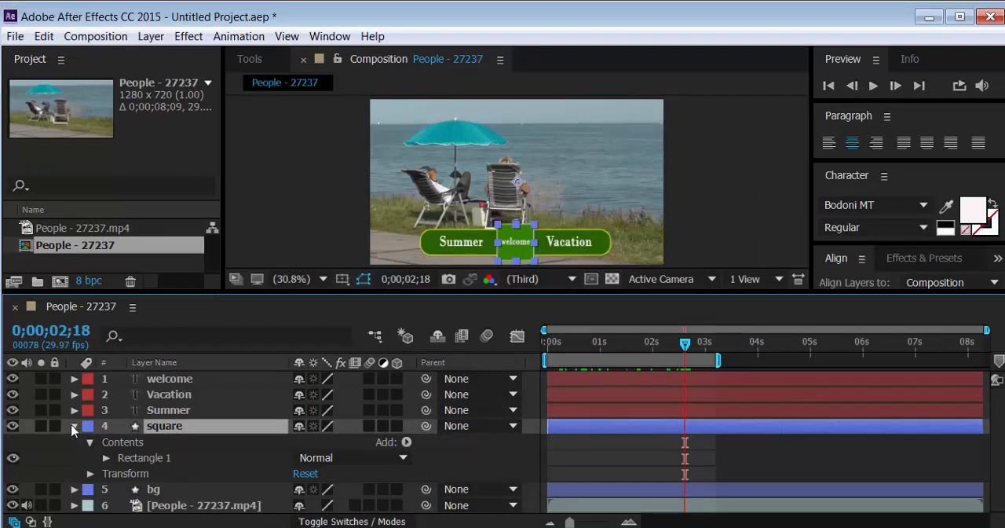
click(106, 458)
scroll(137, 459, down, 1)
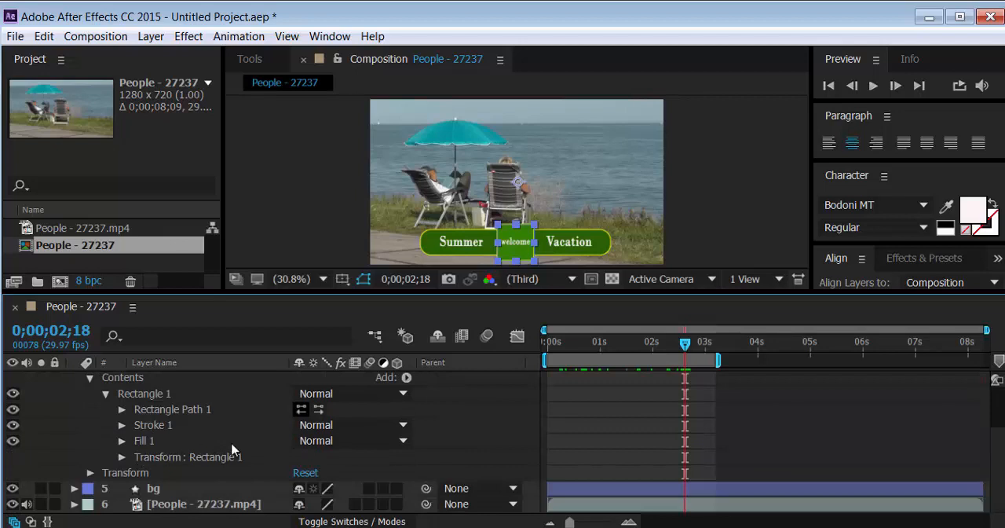
click(123, 410)
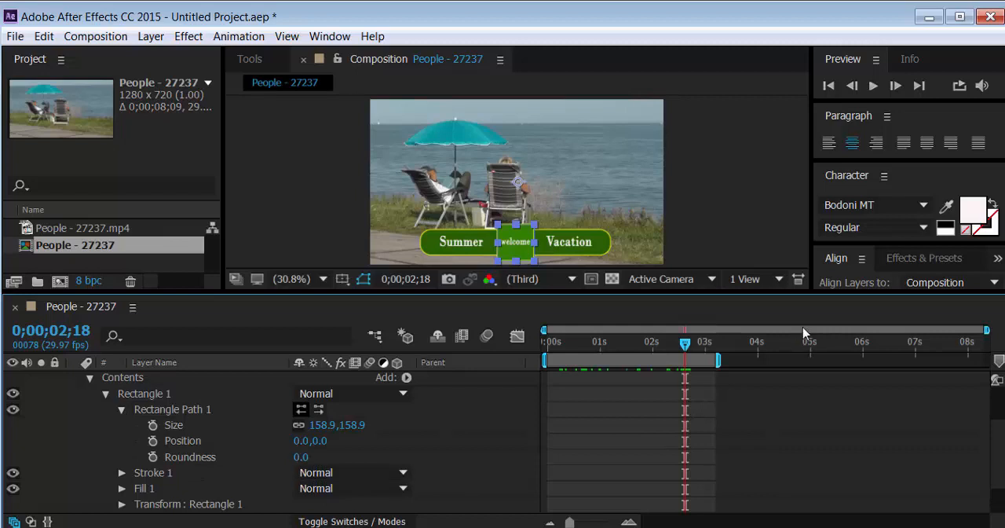
click(303, 457)
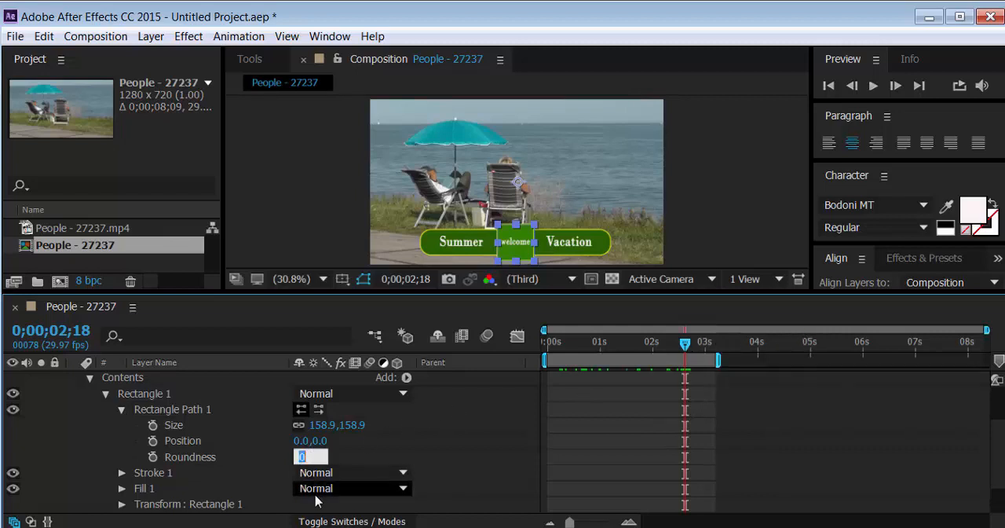
text(25)
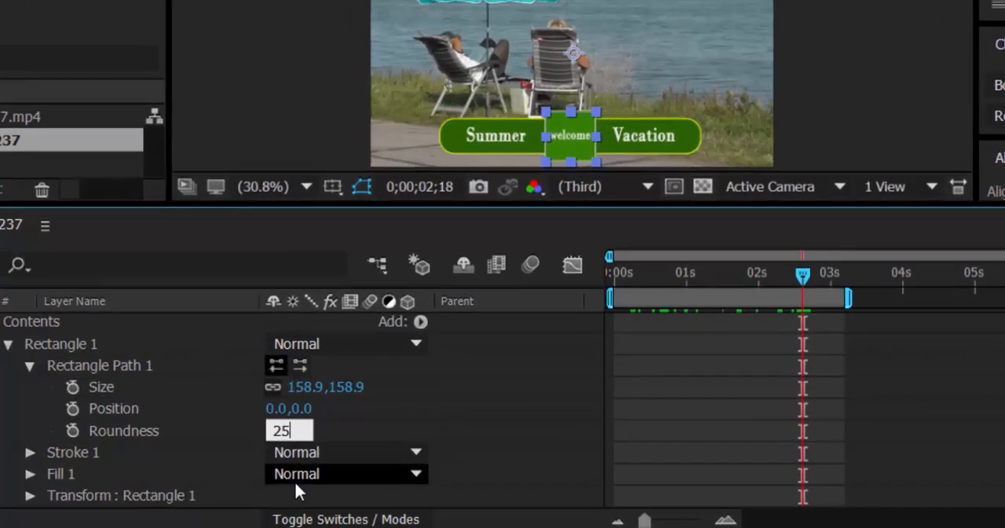
key(Return)
click(270, 149)
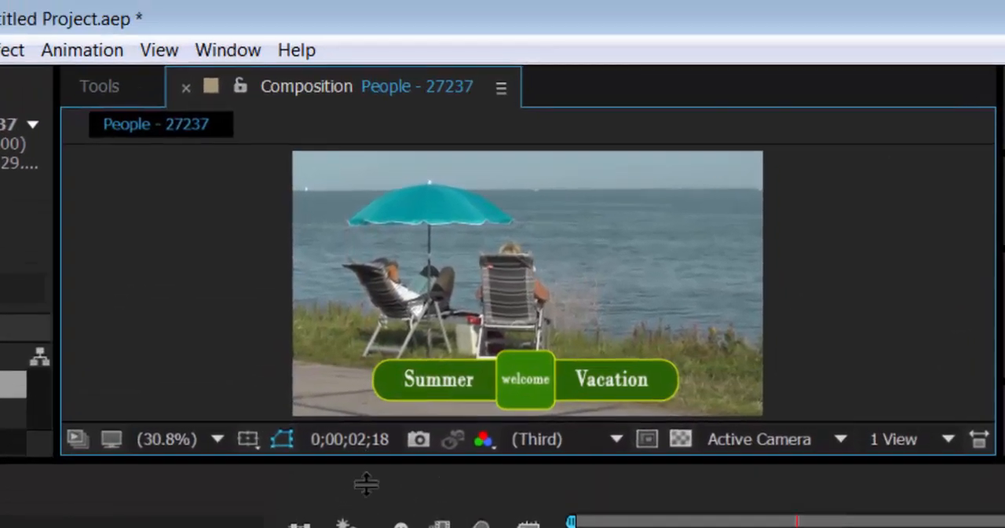
drag(408, 289, 416, 318)
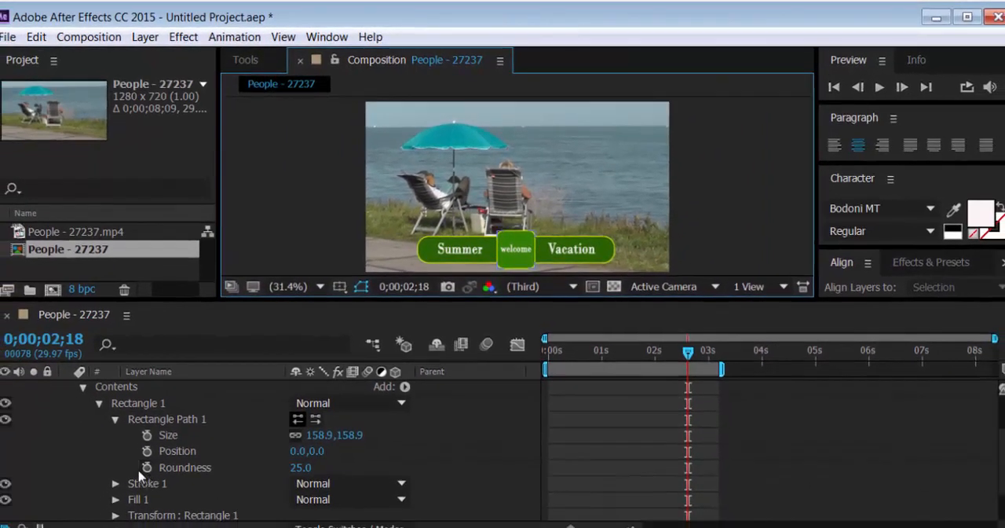
Rotate the "square" layer's rectangle by 45° in its Transform: Rectangle 1 properties to make a diamond
scroll(138, 475, down, 1)
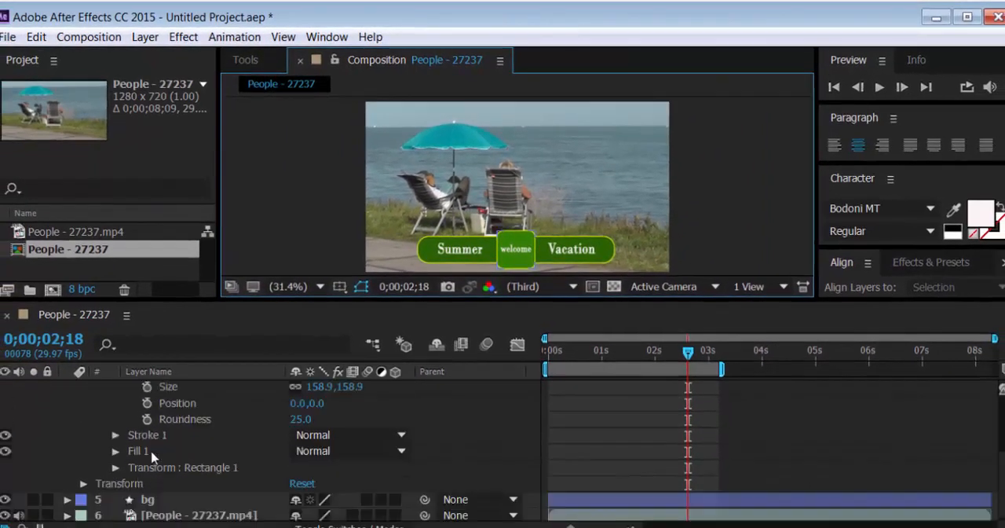
scroll(152, 455, up, 1)
click(116, 420)
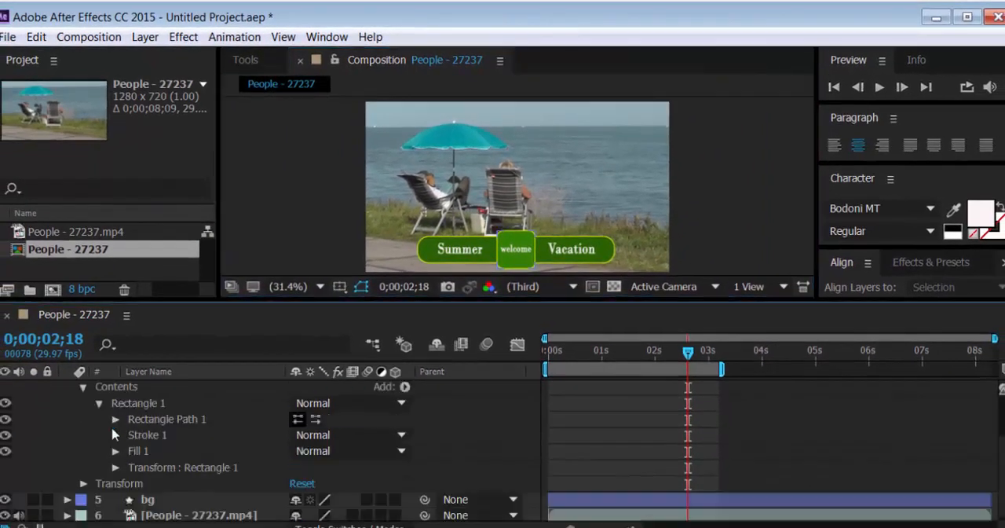
click(116, 468)
scroll(168, 489, down, 1)
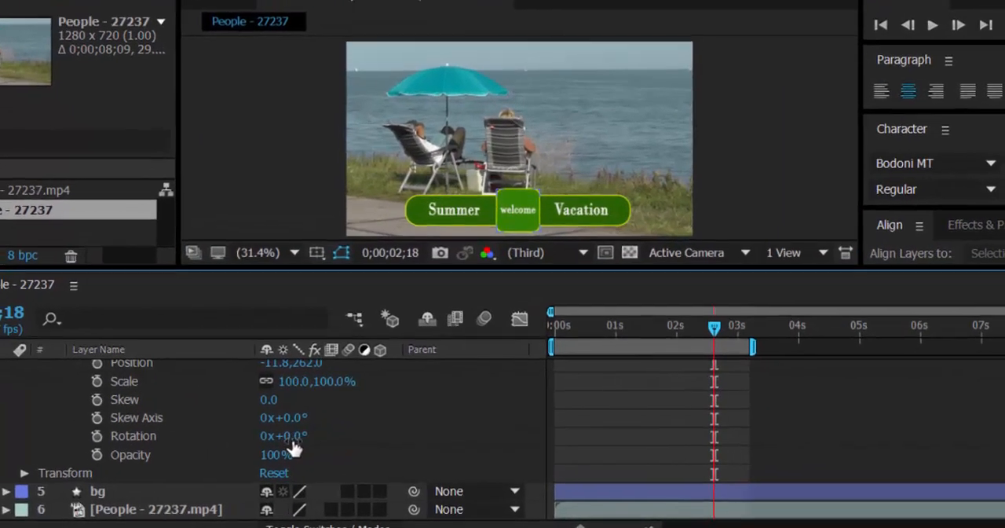
click(313, 447)
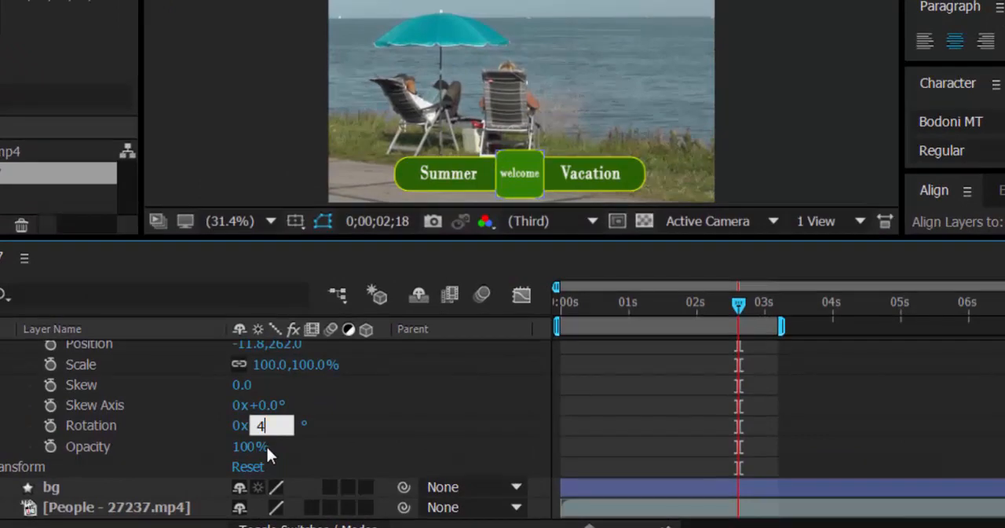
key(Return)
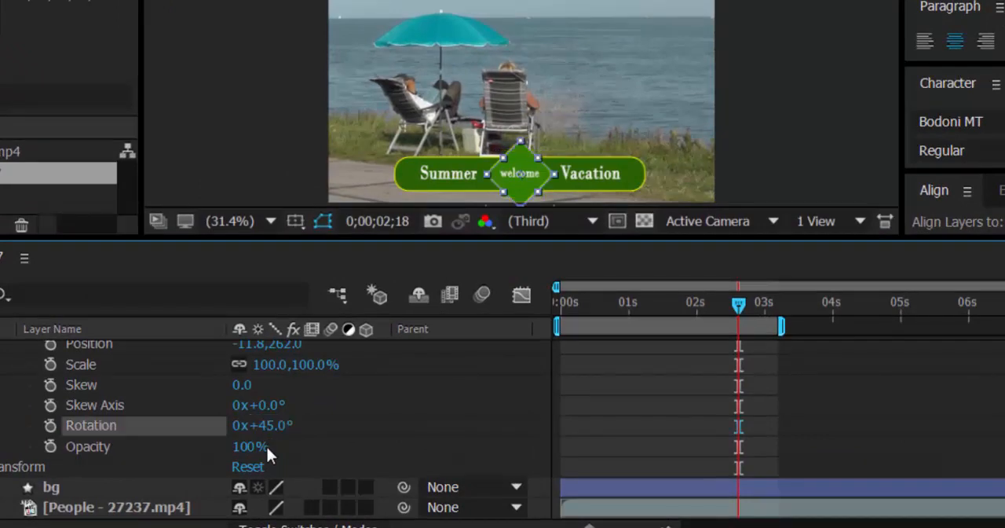
Lock the People - 27237.mp4 layer, then select all title shapes and texts together and move them slightly up
click(299, 178)
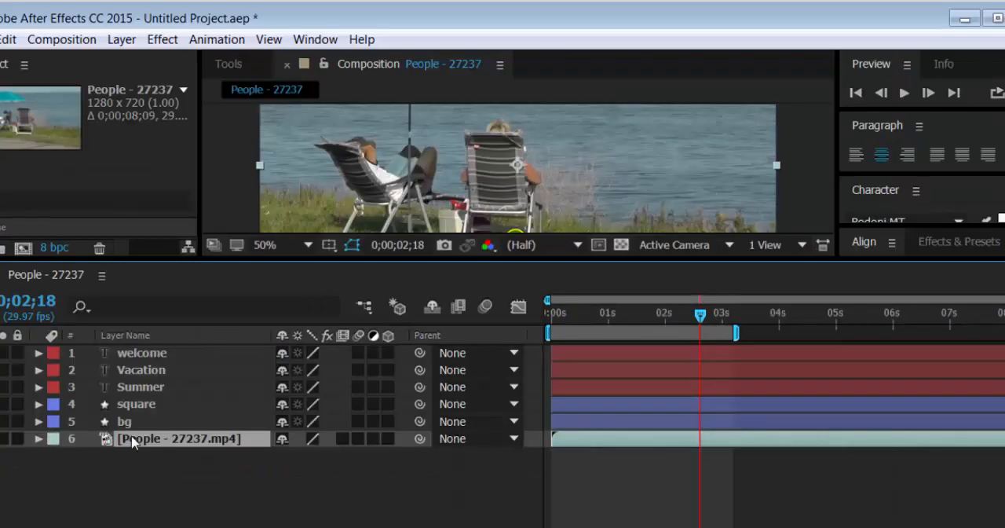
click(17, 438)
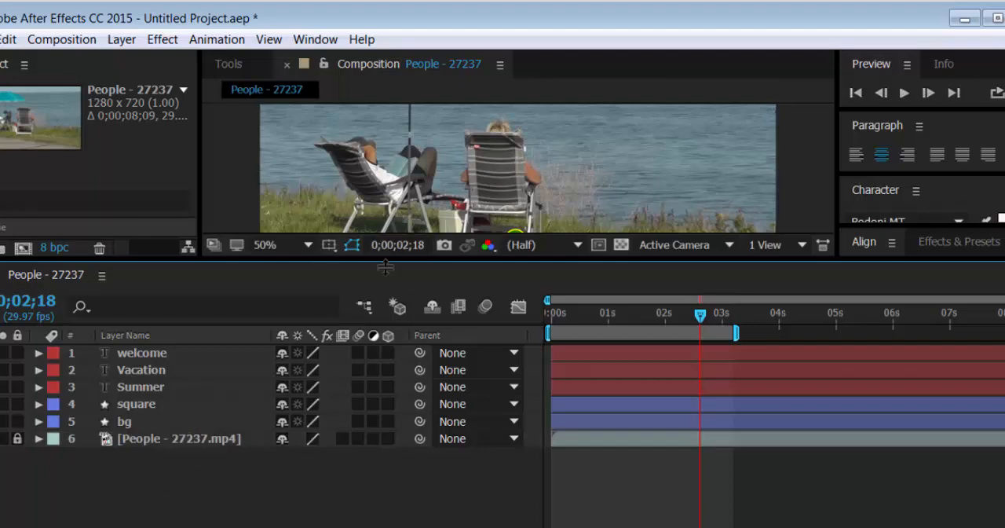
drag(386, 267, 401, 457)
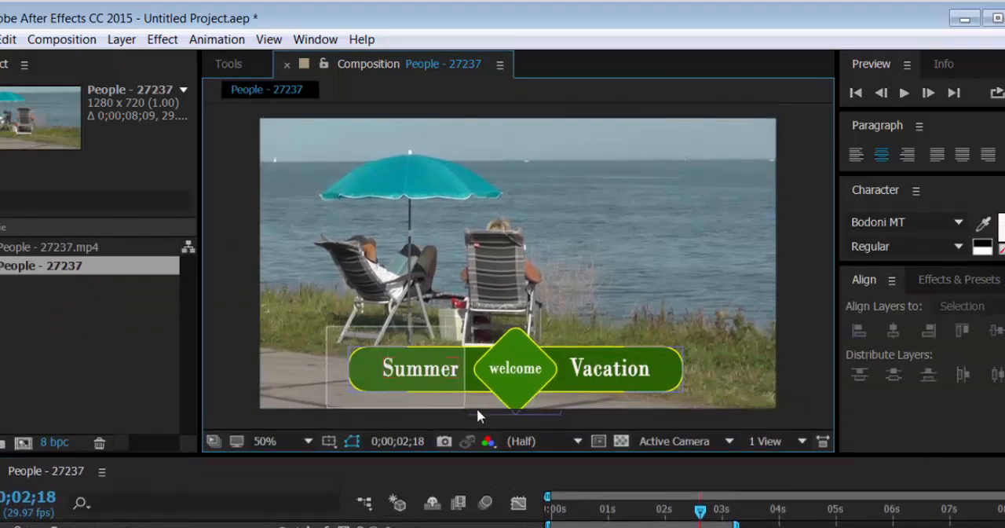
drag(477, 408, 724, 428)
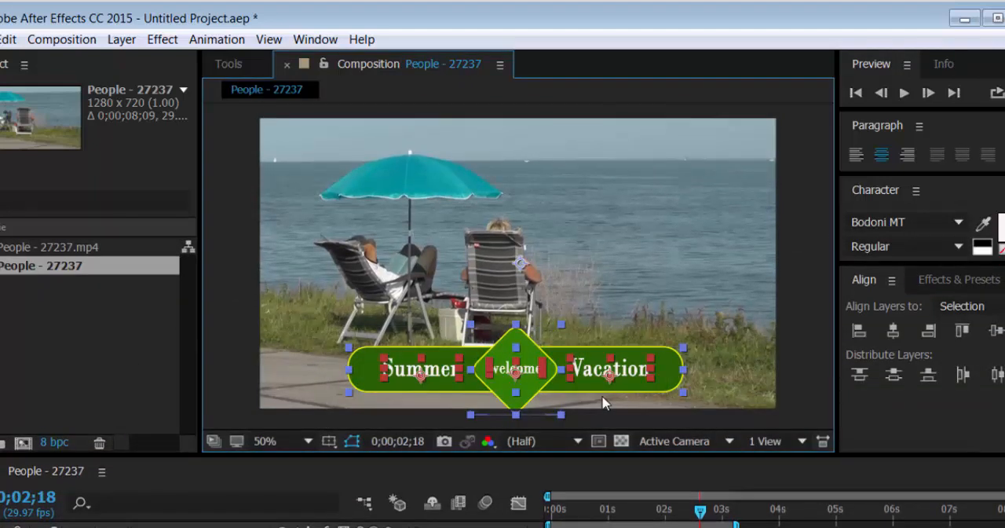
drag(599, 395, 595, 381)
click(460, 422)
drag(354, 457, 343, 358)
click(306, 343)
click(298, 168)
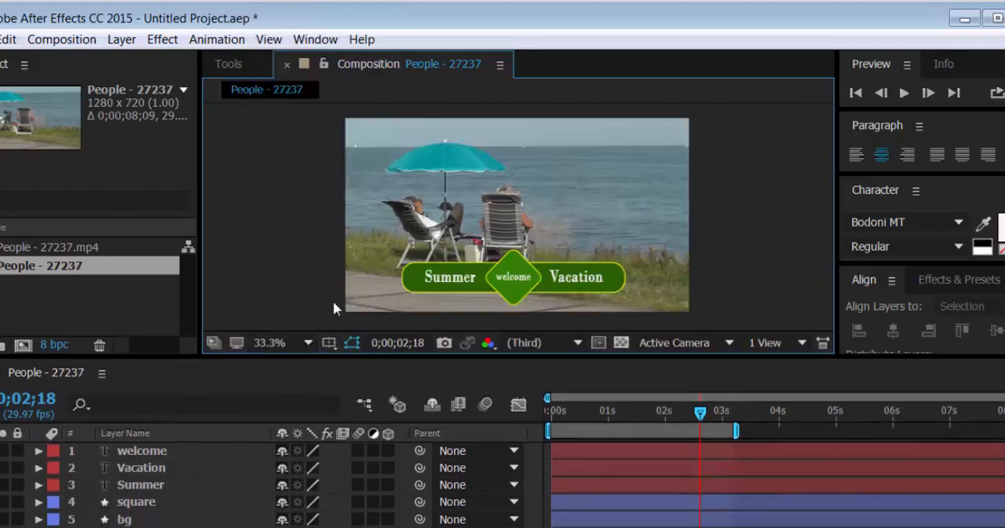
Reveal all keyframed properties of the "bg" layer in the timeline
drag(337, 354, 336, 322)
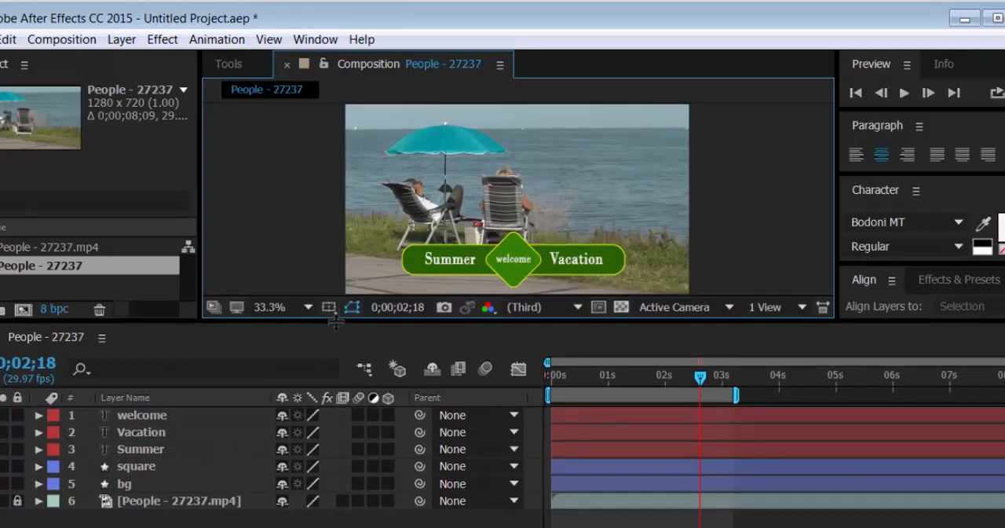
click(155, 470)
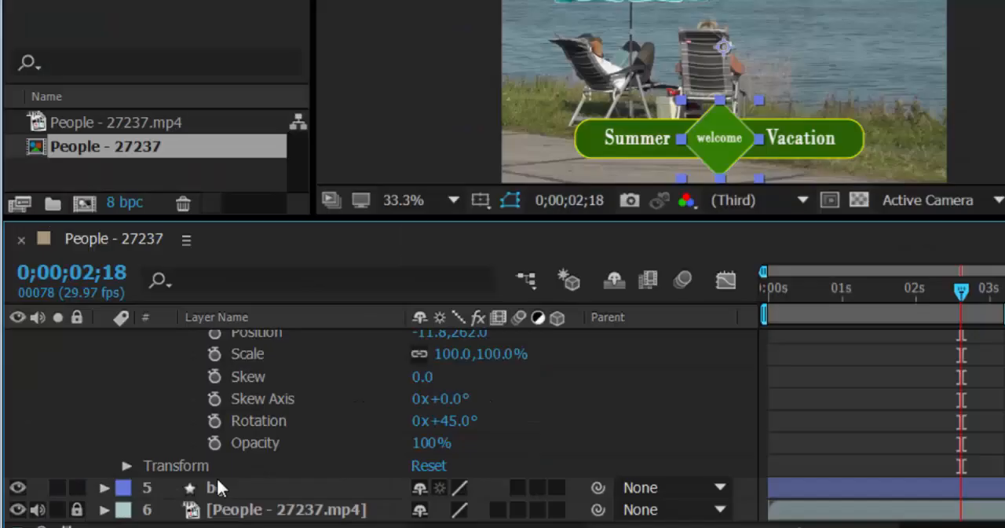
click(219, 480)
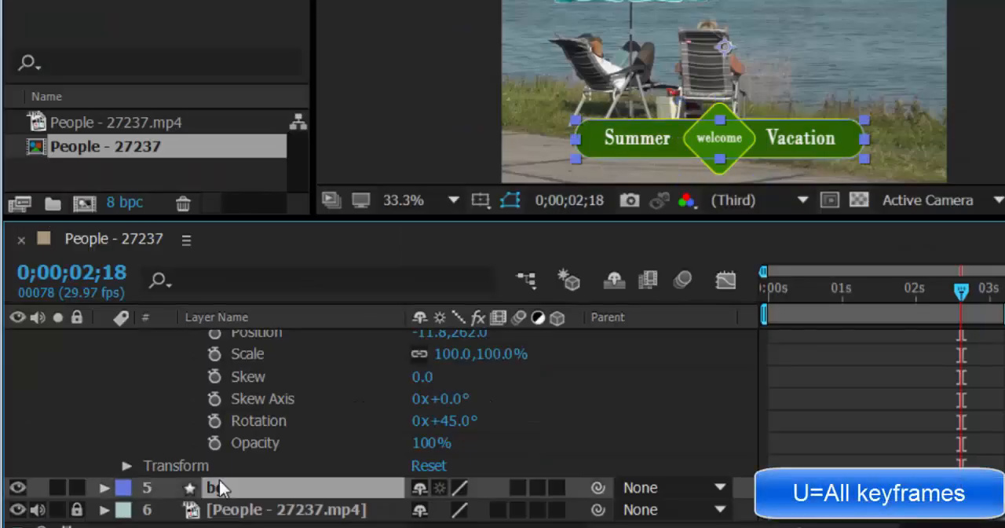
key(u)
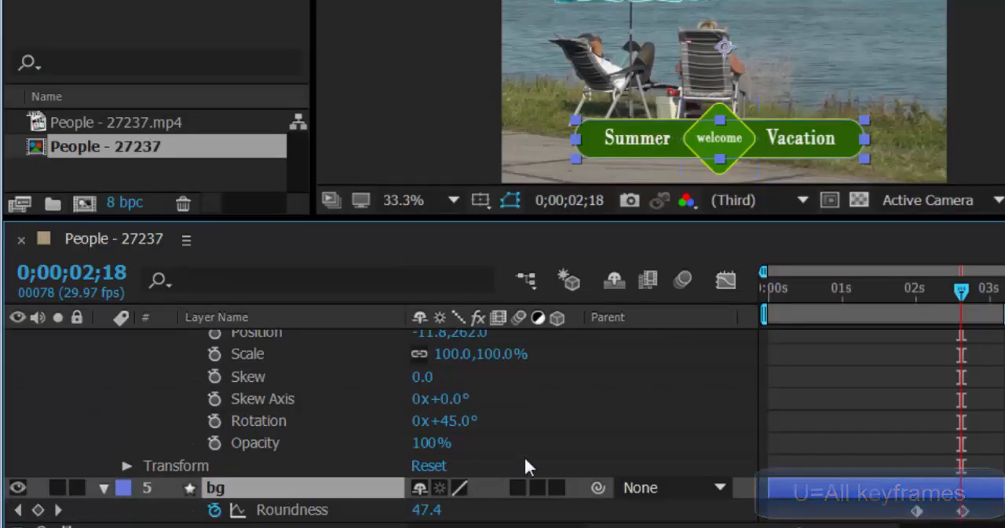
Keyframe the "square" layer's Transform: Rectangle 1 Scale at 100% at both 0;00;01;01 and 0;00;02;00
click(958, 297)
drag(956, 294, 841, 294)
scroll(876, 386, down, 3)
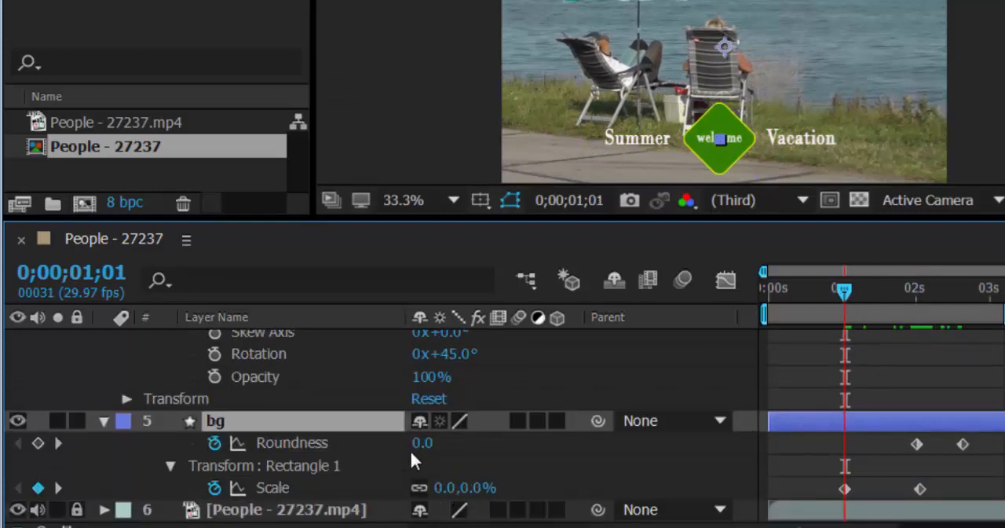
scroll(409, 448, up, 4)
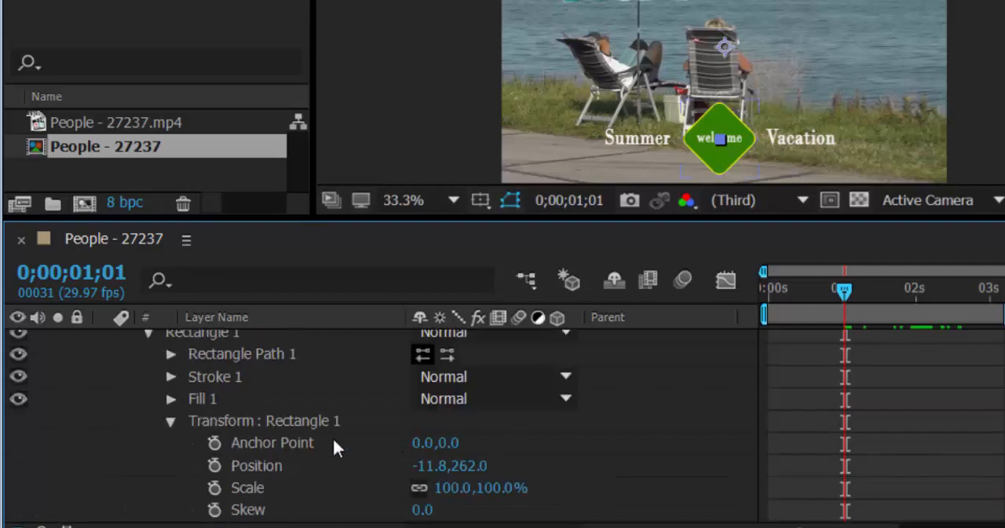
click(170, 355)
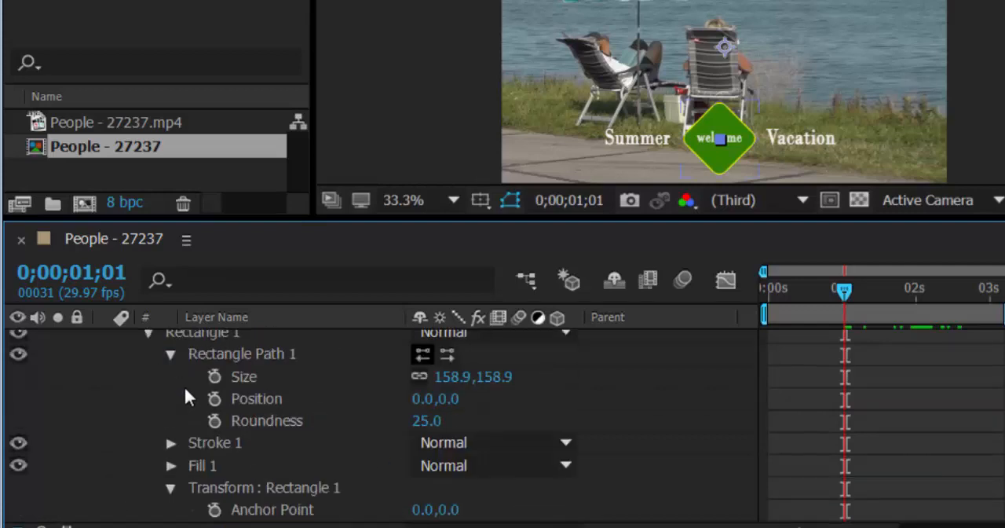
click(171, 354)
scroll(297, 510, down, 2)
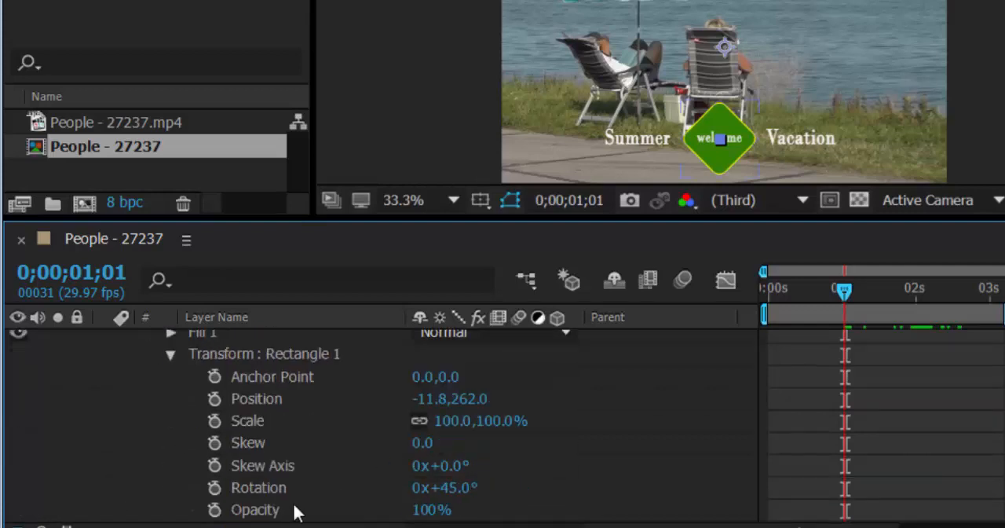
click(215, 421)
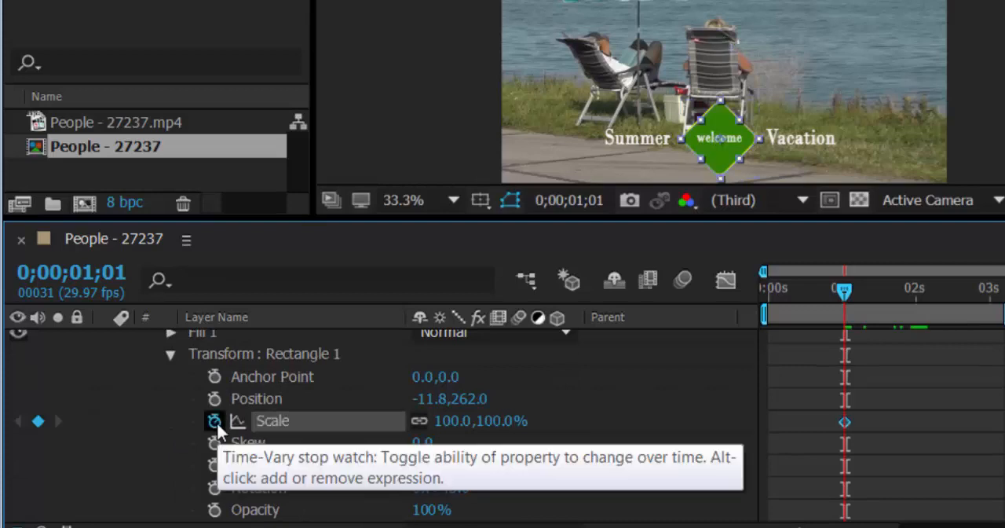
drag(845, 291, 916, 317)
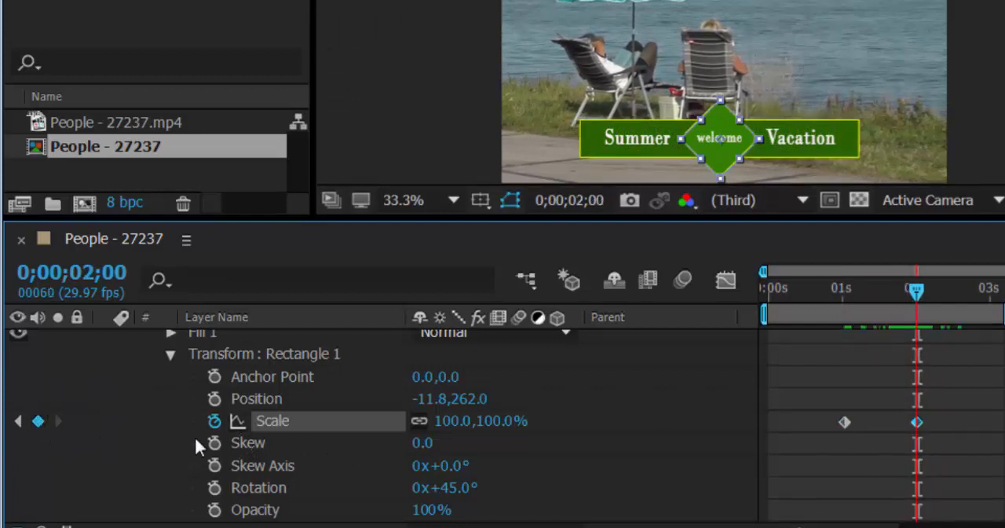
Set the diamond's Scale keyframe at 0;00;01;01 to 0% and scrub through the growth animation
key(j)
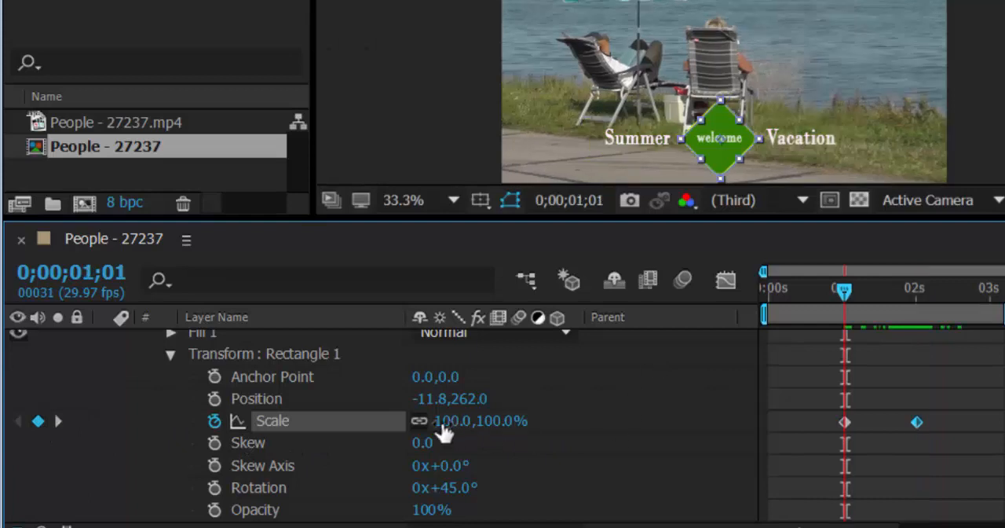
click(443, 422)
text(0)
key(Return)
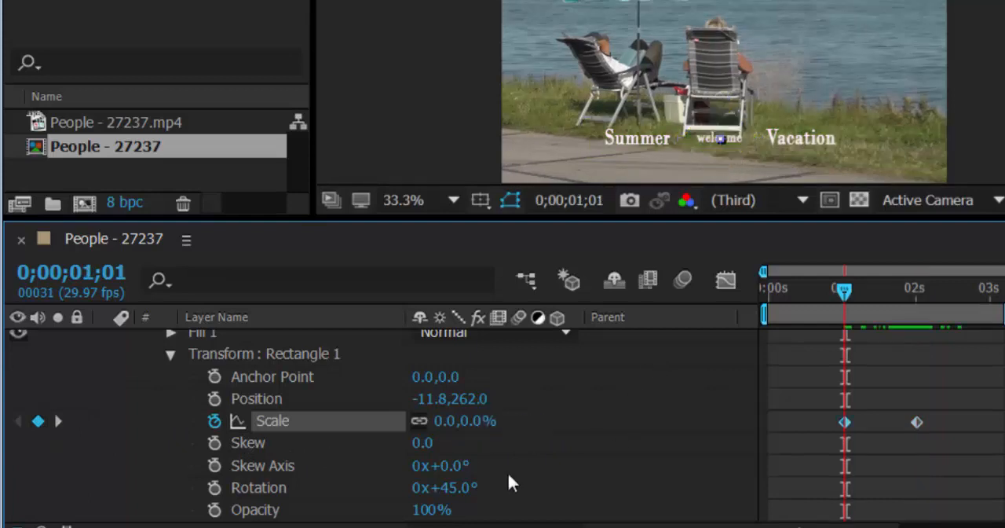
drag(854, 296, 941, 332)
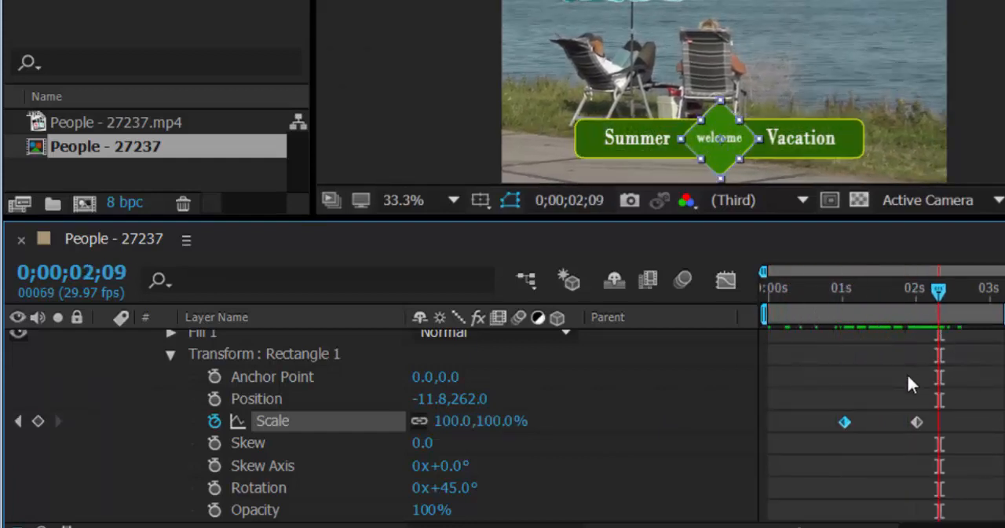
Keyframe the diamond's Rotation from 0x+45° at 0;00;01;02 to 1x+45° at 0;00;02;00
scroll(350, 454, down, 3)
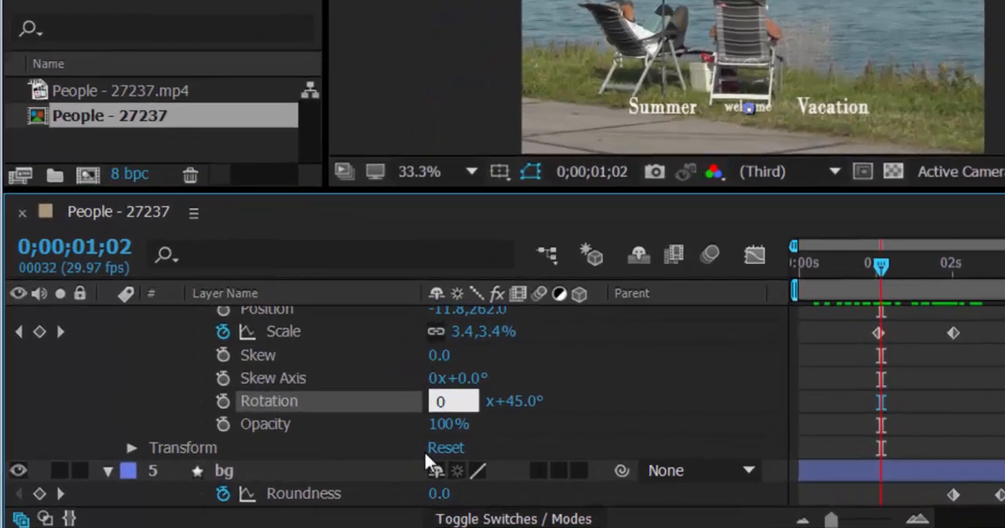
key(Return)
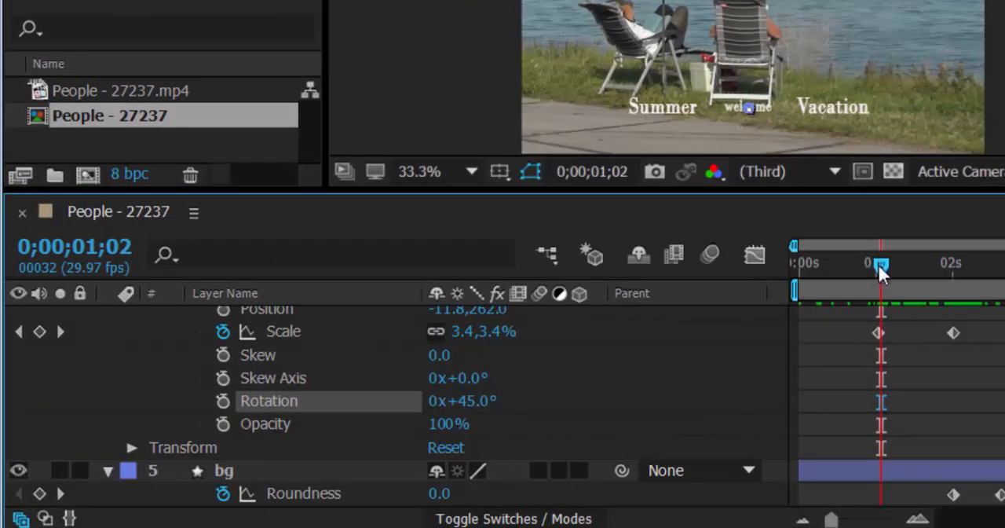
click(224, 402)
drag(881, 273, 952, 301)
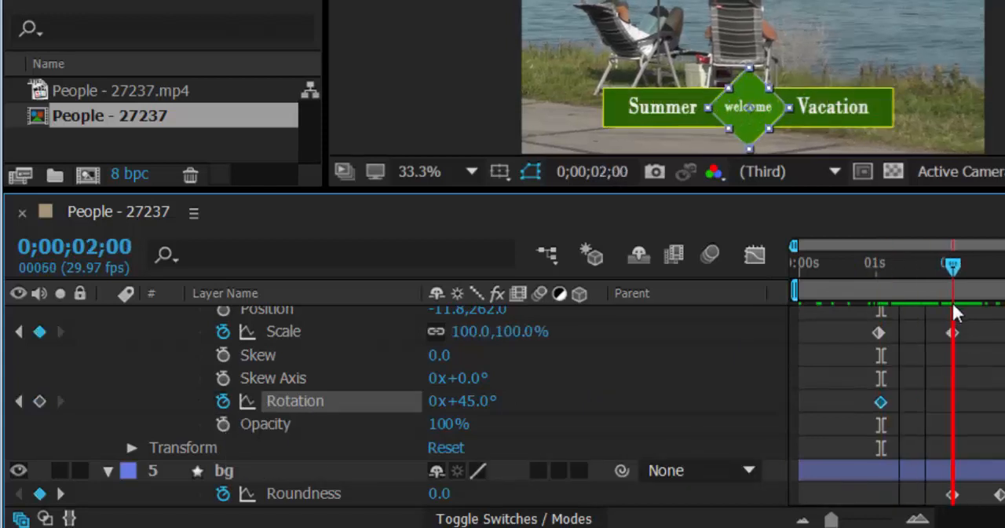
click(430, 401)
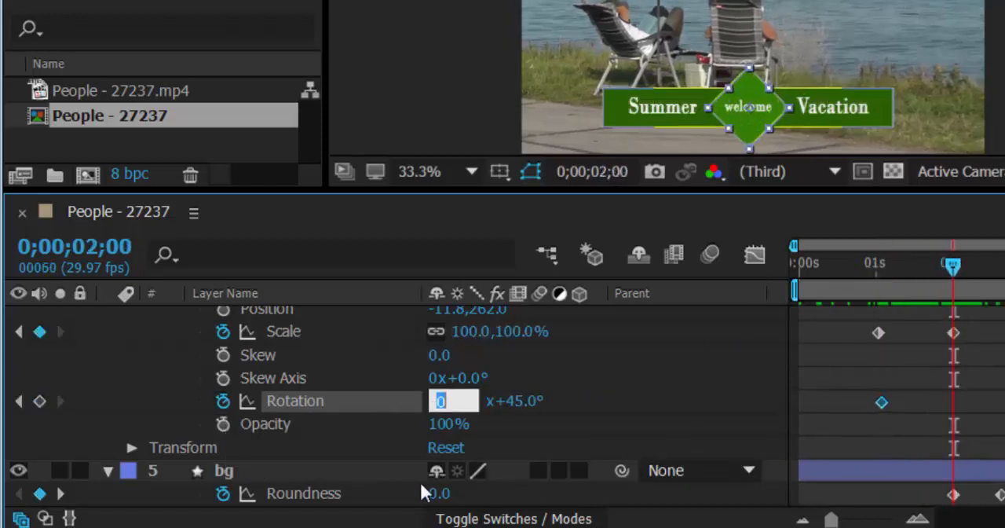
text(1)
key(Return)
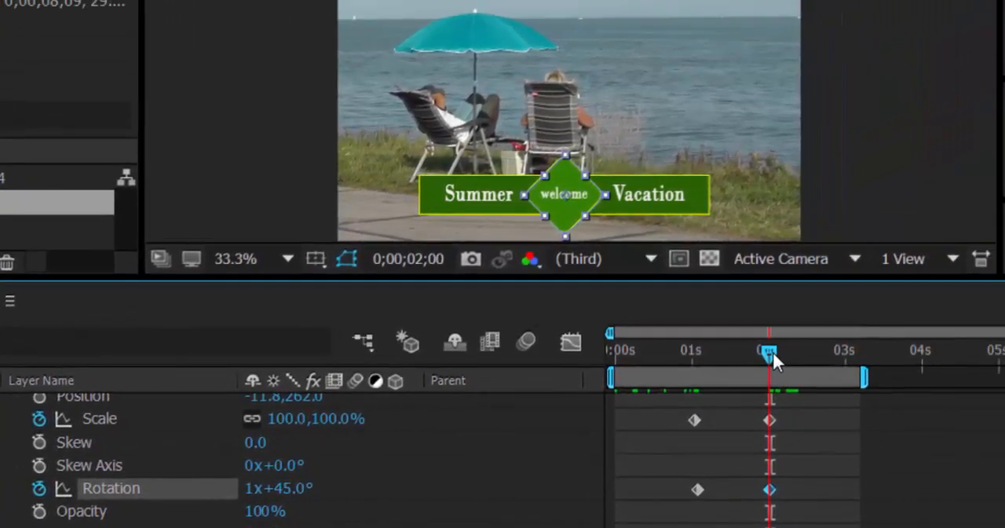
Play back a preview of the diamond's scale and rotation animation
drag(773, 352, 763, 369)
key(space)
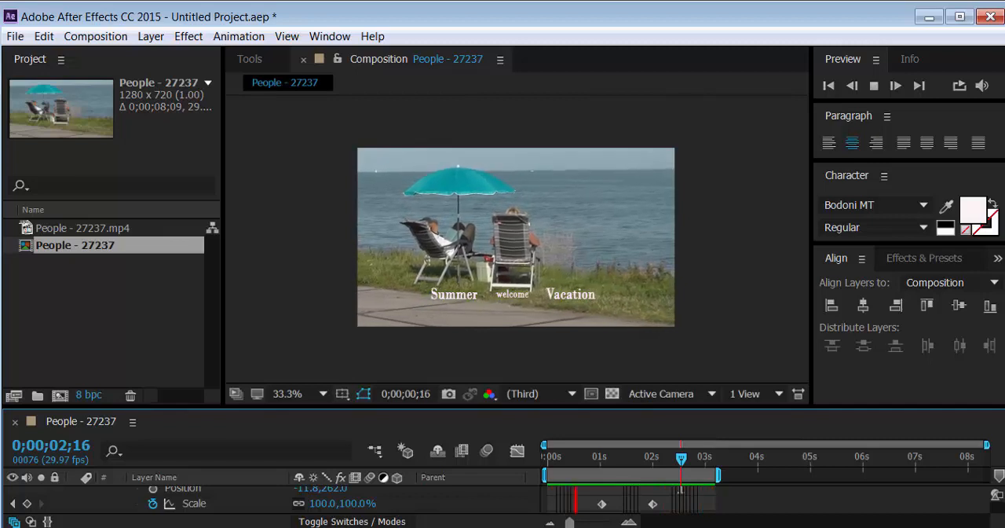
key(space)
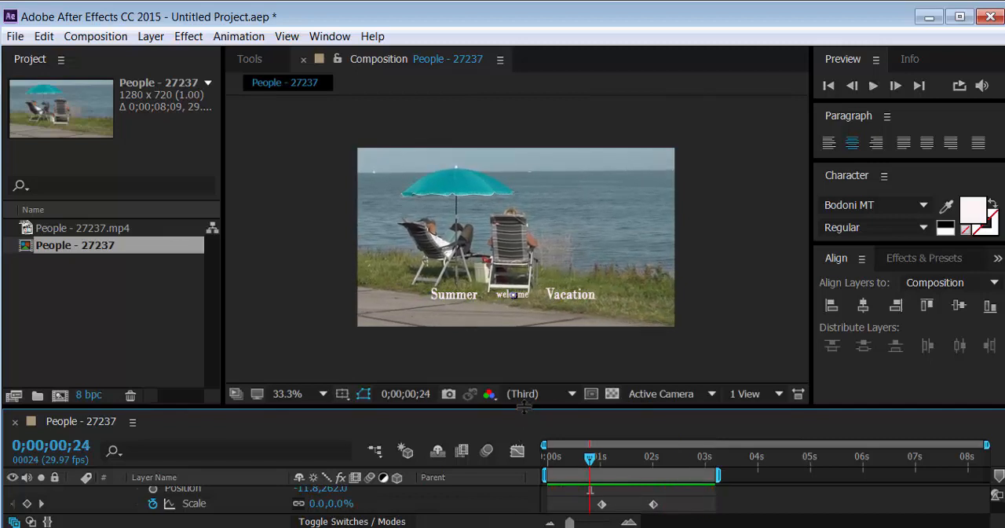
Enlarge the timeline area and collapse the properties of the "square" and "bg" layers
drag(524, 406, 534, 303)
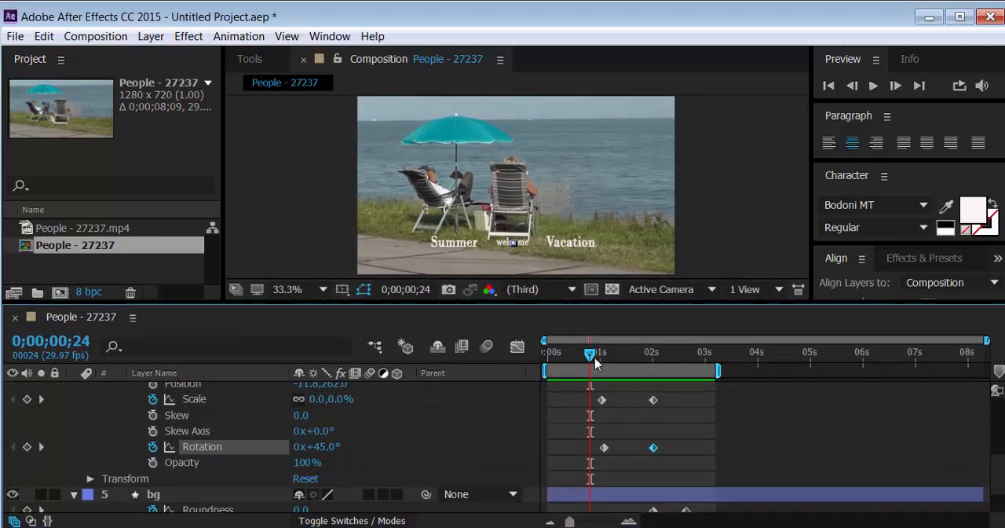
drag(595, 363, 644, 357)
scroll(288, 452, up, 3)
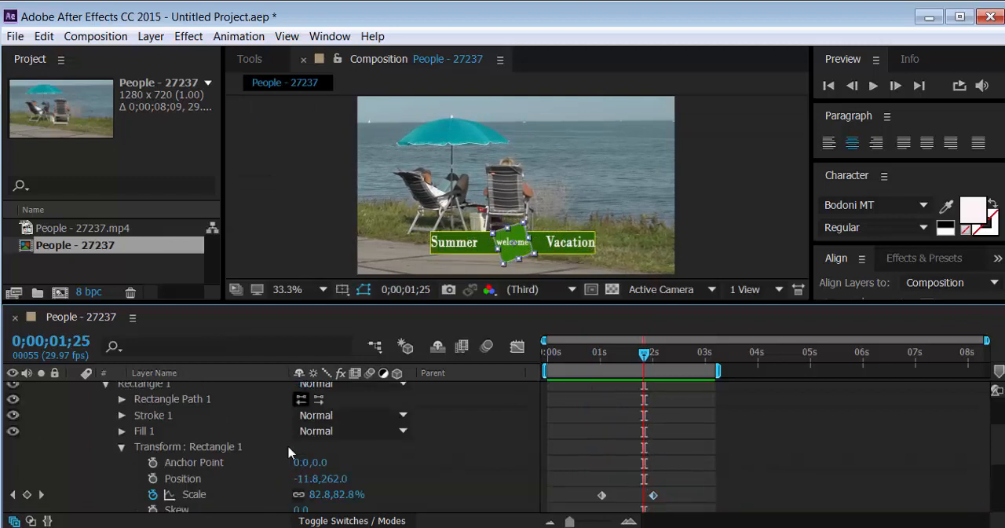
click(122, 447)
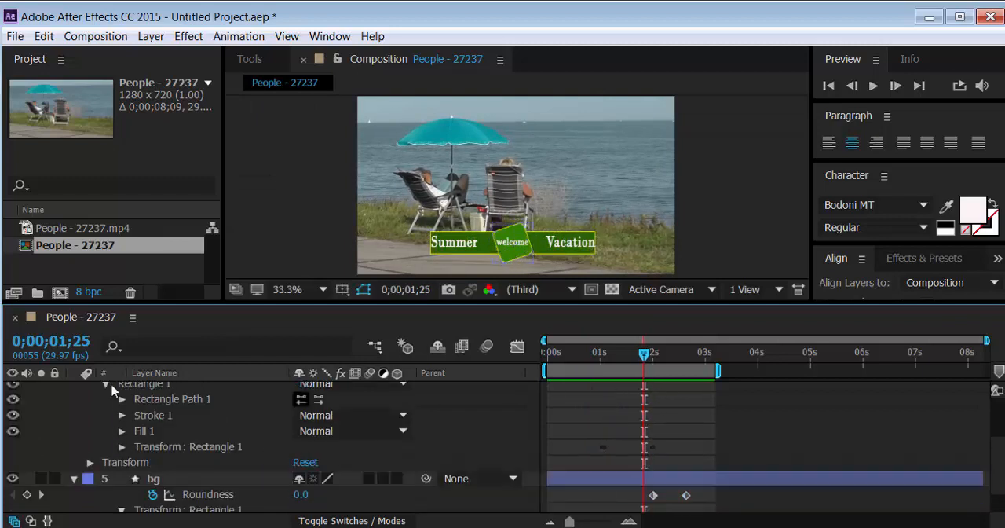
click(106, 388)
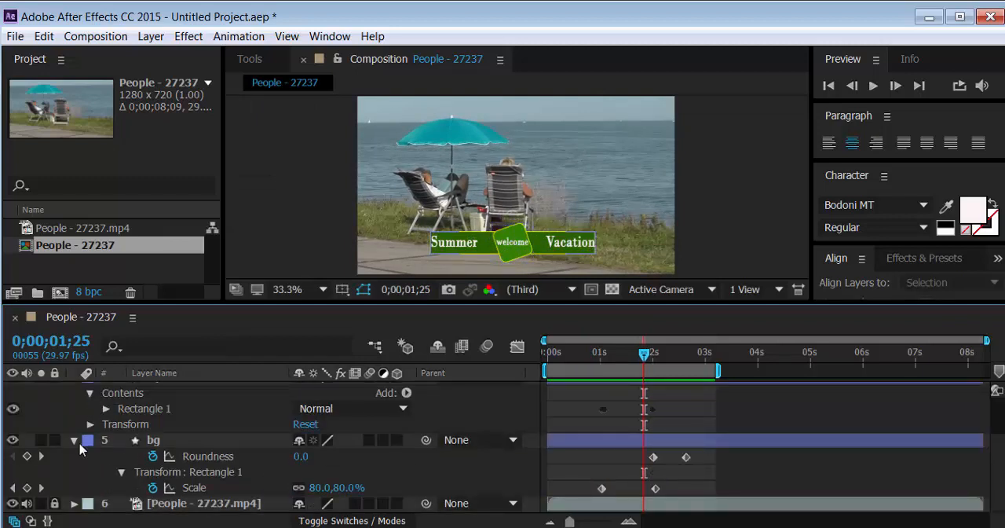
click(75, 442)
click(75, 424)
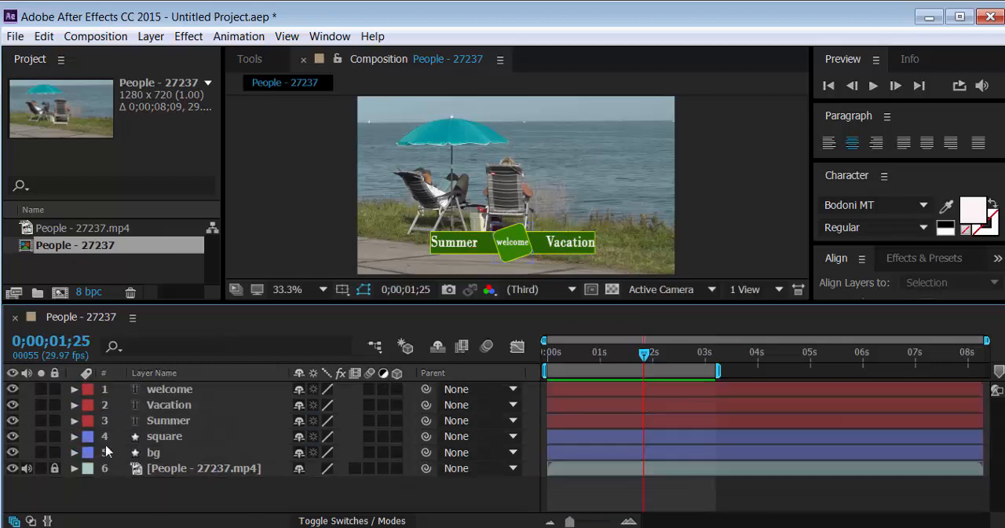
Go to 0;00;00;06 and select the "Summer", "welcome" and "Vacation" texts in the composition, then clear the selection
drag(638, 361, 558, 362)
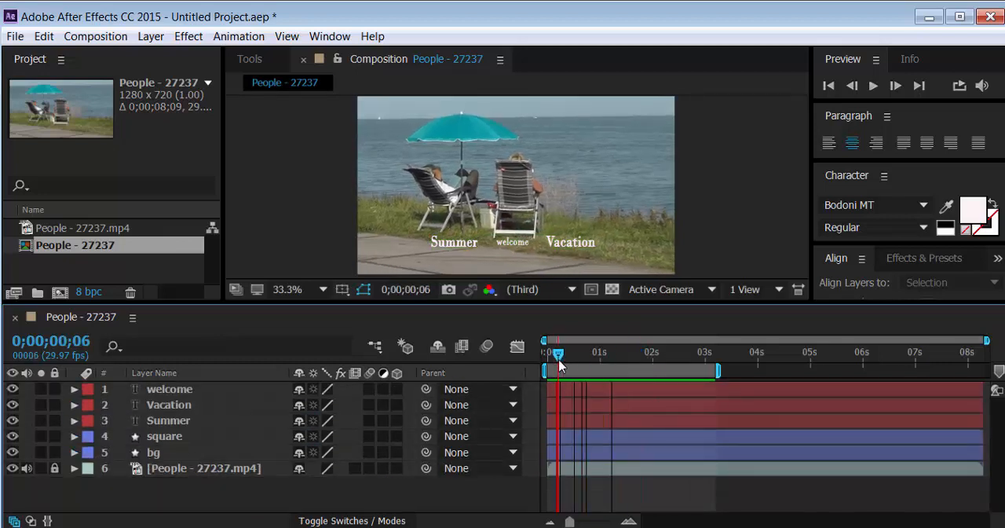
click(457, 248)
shift+click(525, 243)
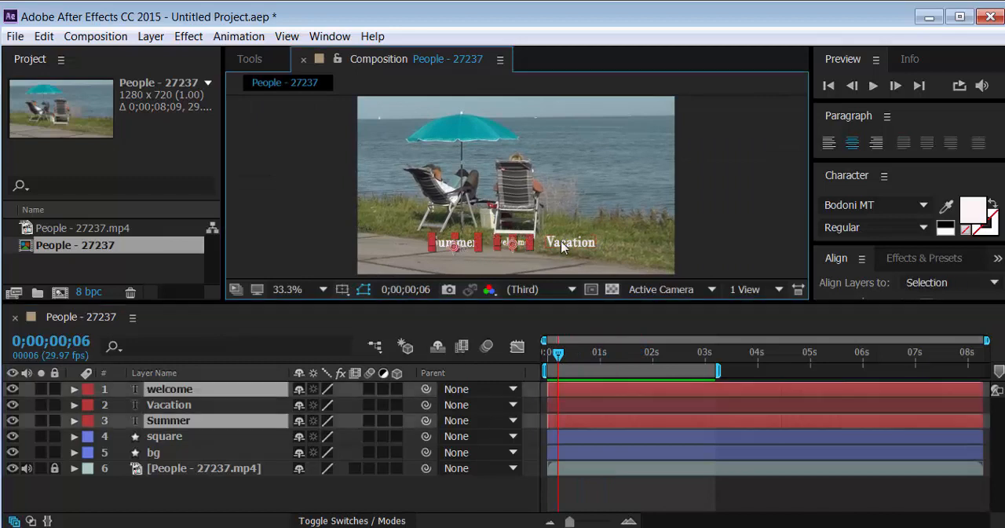
shift+click(562, 245)
click(354, 238)
Enlarge the composition area and move the "Summer" text's anchor point to the center of the word
click(461, 243)
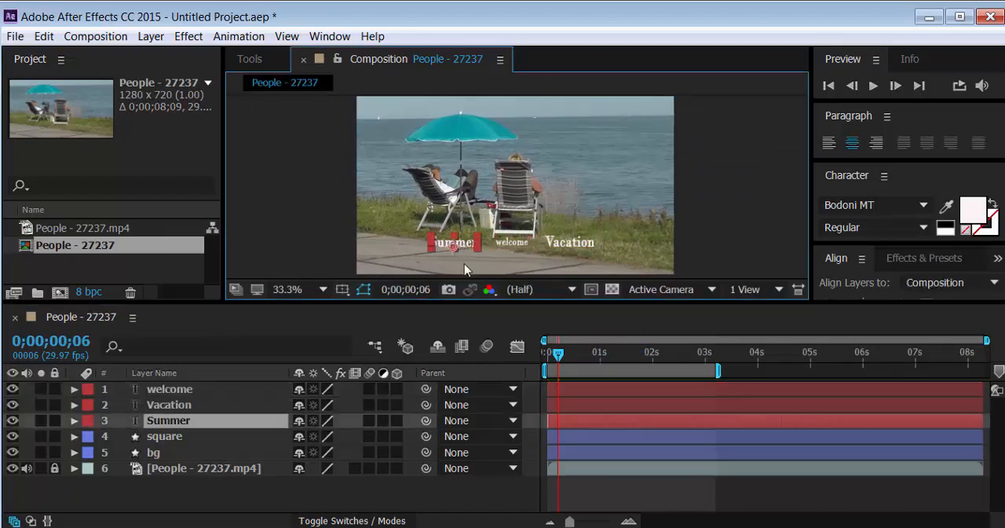
scroll(465, 269, up, 2)
drag(464, 302, 463, 391)
scroll(460, 271, down, 1)
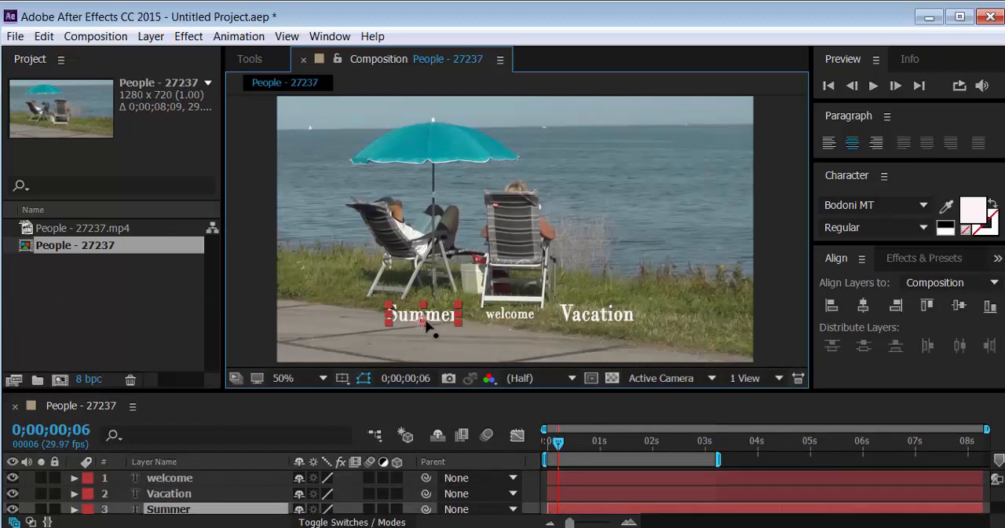
key(y)
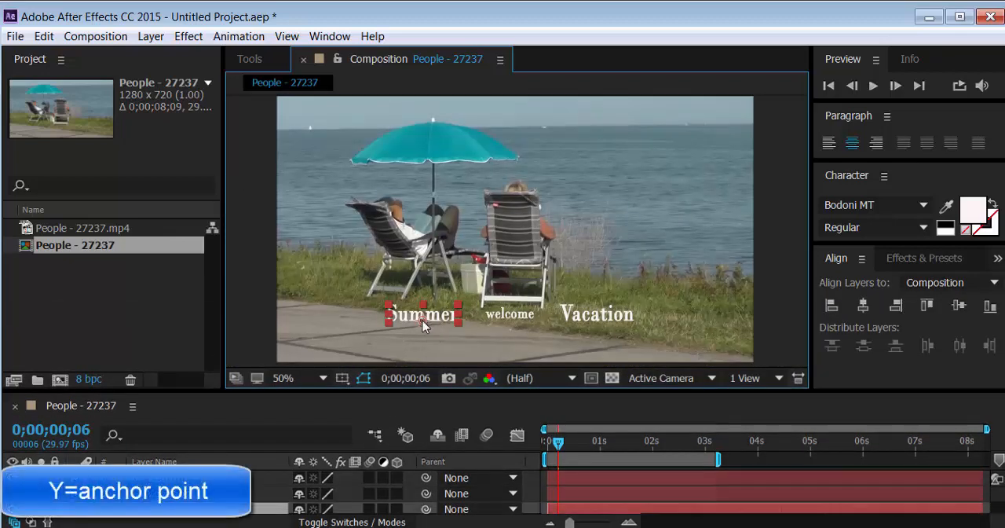
drag(422, 322, 420, 316)
click(420, 320)
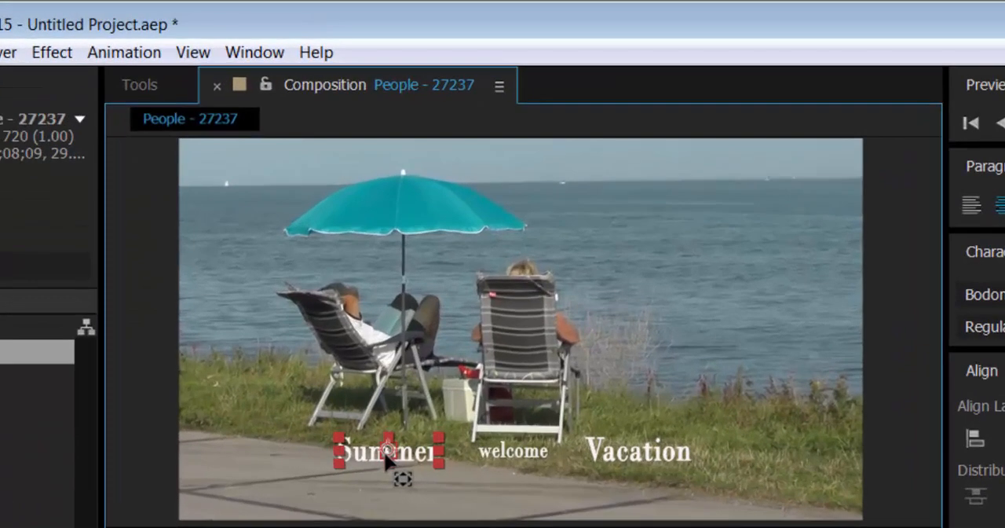
Move the anchor point of the "welcome" text to the center of the word
scroll(383, 463, up, 1)
scroll(383, 464, down, 1)
scroll(384, 465, up, 1)
drag(391, 471, 495, 236)
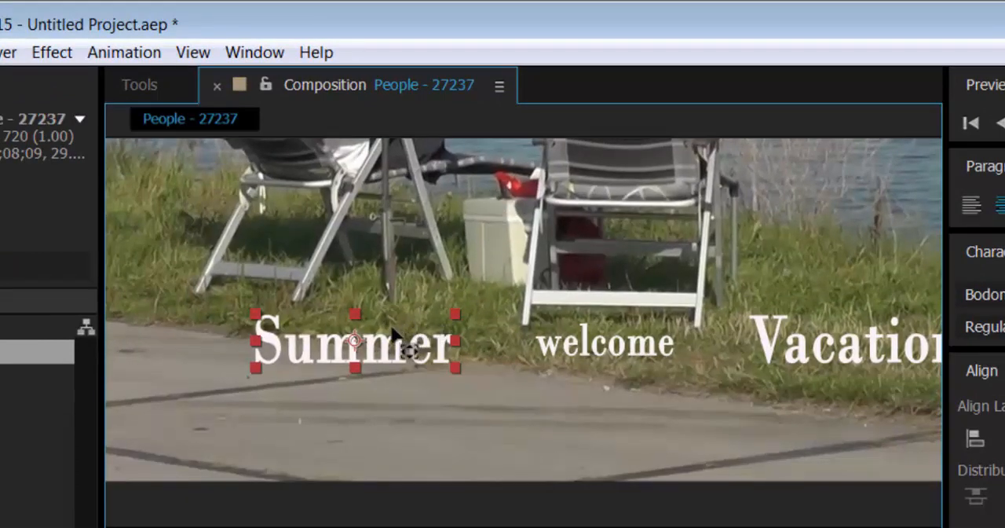
click(628, 355)
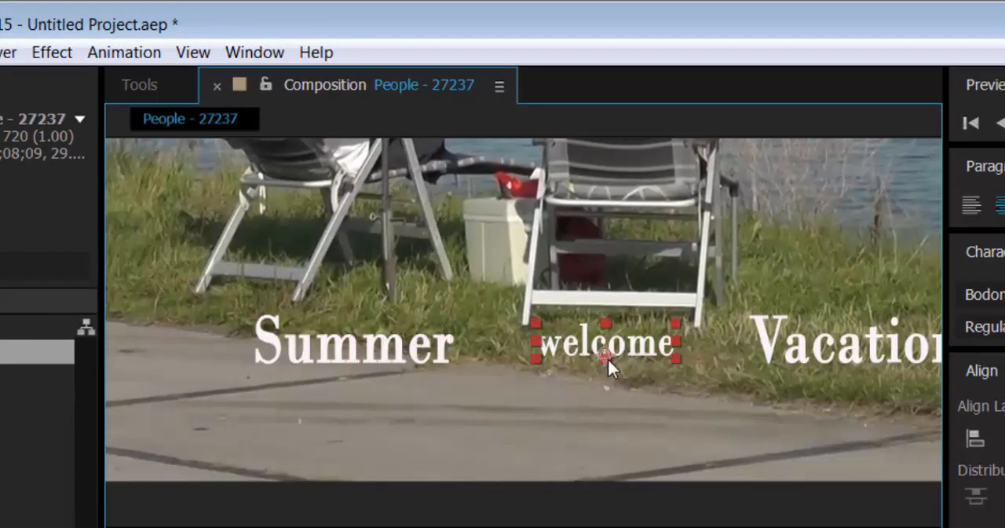
drag(607, 357, 605, 344)
Center the anchor point of the "Vacation" text within the word
scroll(742, 353, right, 4)
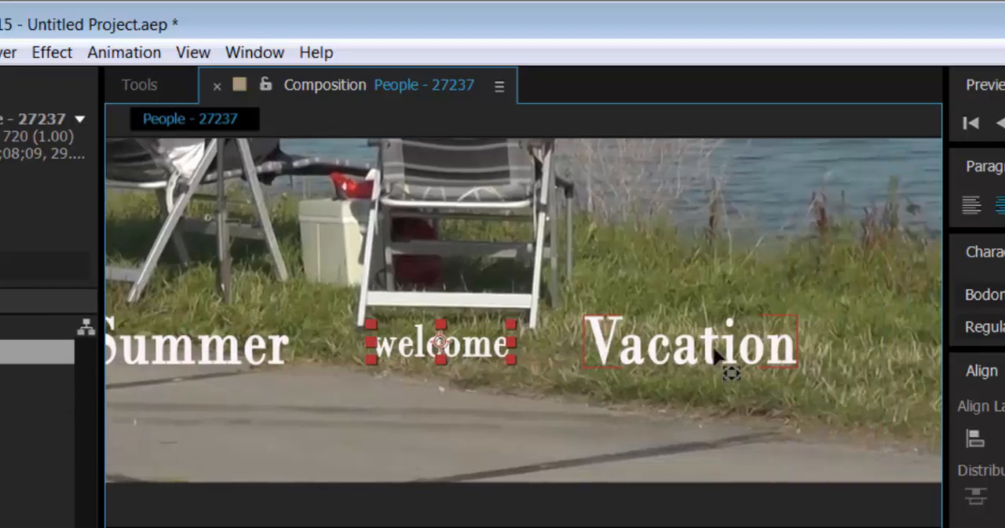
click(713, 352)
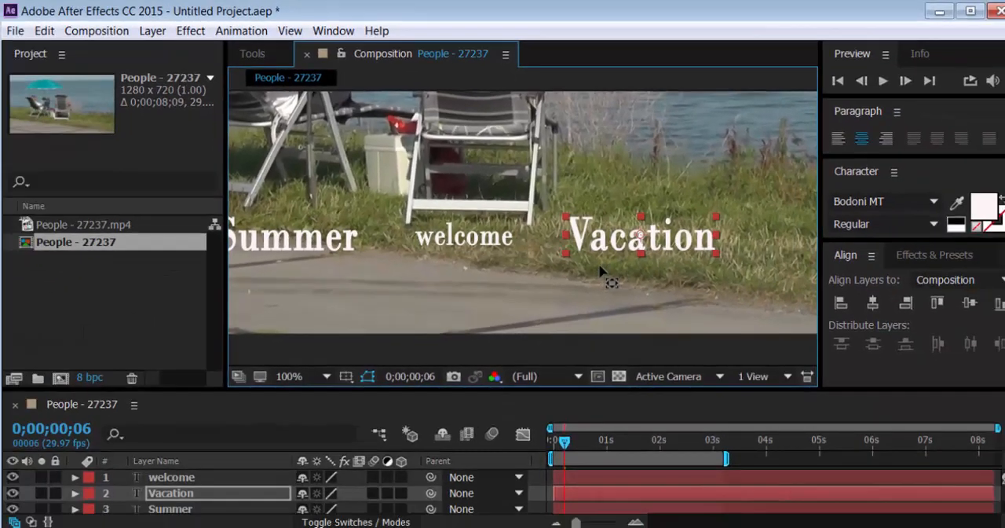
scroll(633, 393, down, 2)
scroll(601, 277, down, 1)
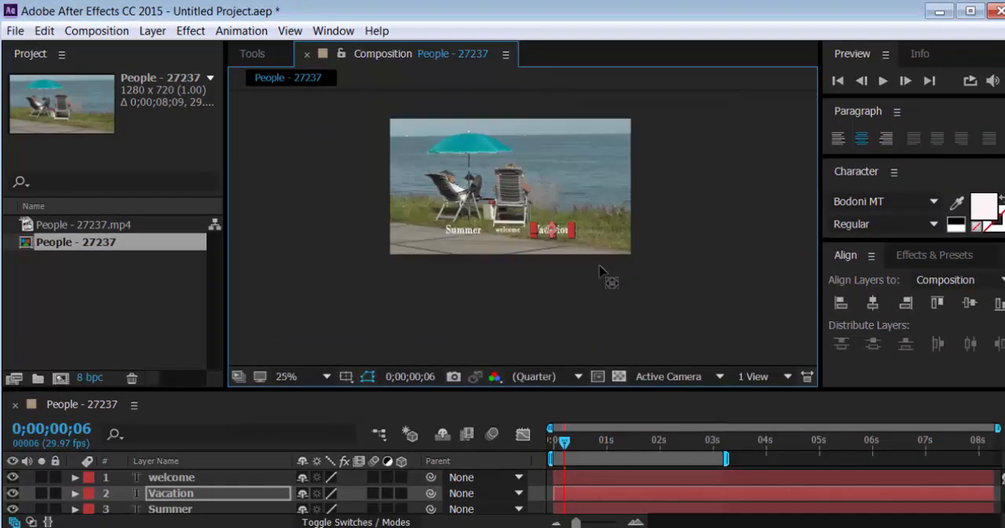
Select the "Summer", "welcome" and "Vacation" texts in the composition, enlarge the timeline area and show their Scale properties
scroll(604, 278, up, 1)
drag(442, 198, 479, 236)
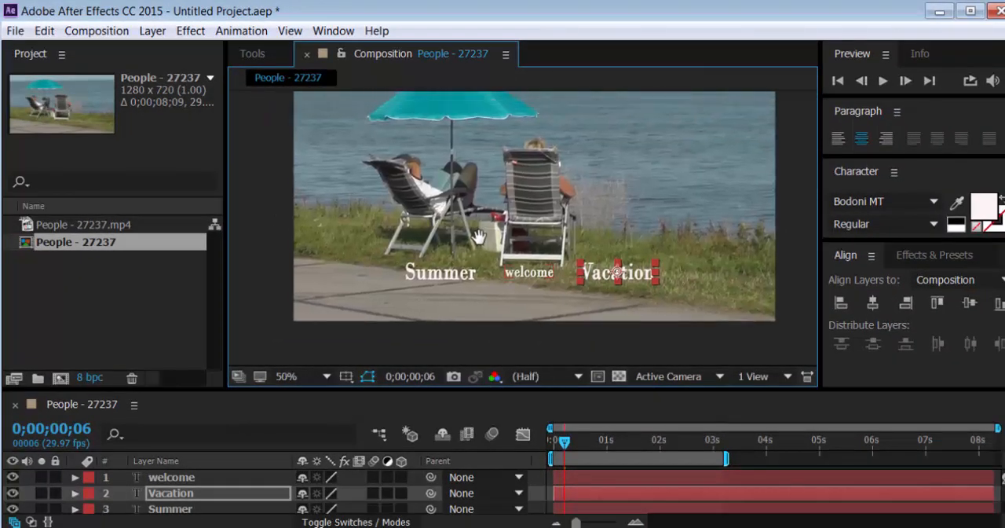
click(462, 277)
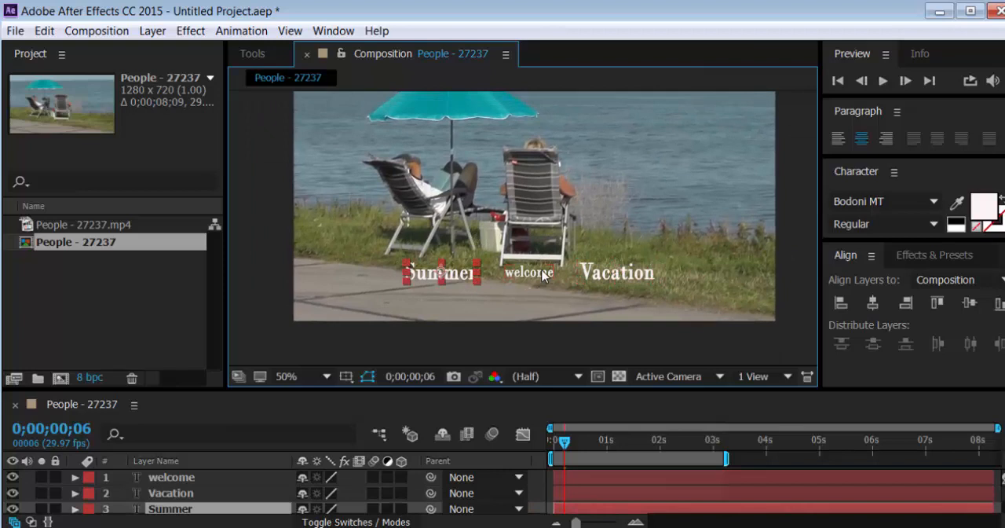
click(543, 275)
shift+click(471, 280)
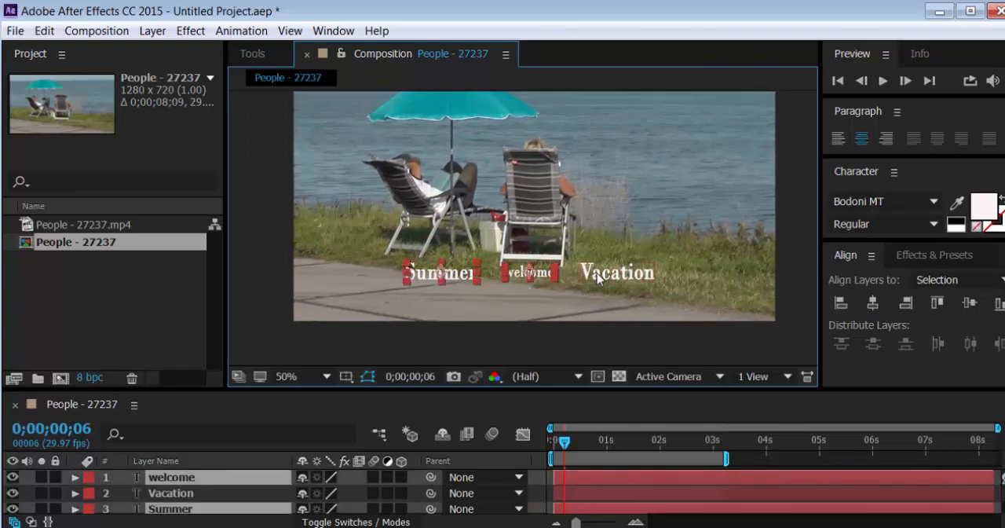
shift+click(600, 277)
drag(555, 392, 554, 284)
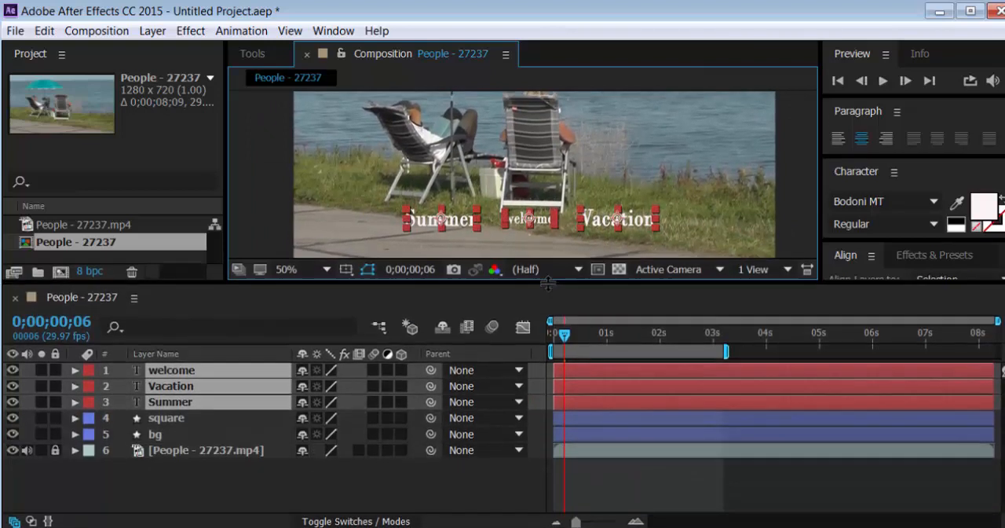
key(s)
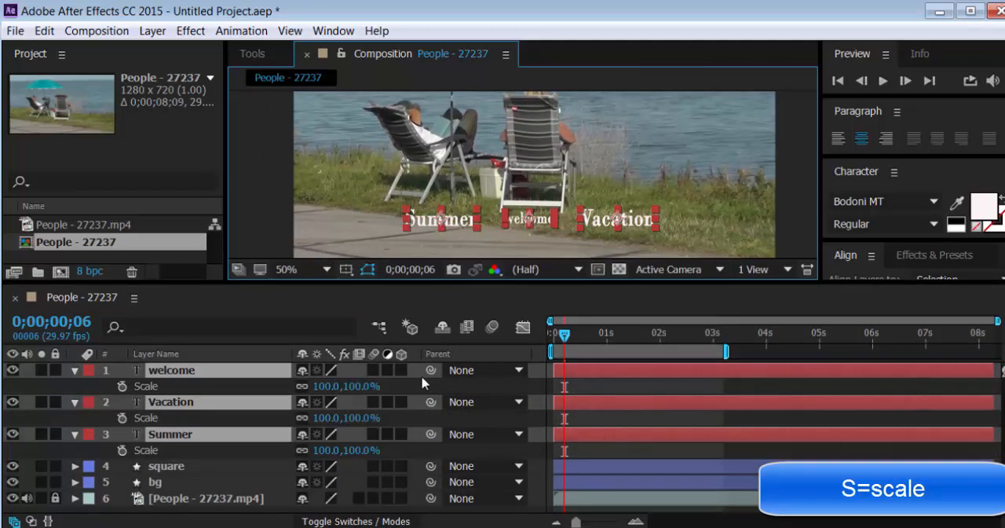
Start Scale keyframing for the three text layers at 0;00;01;00 and set their scale to 0%
drag(563, 336, 607, 359)
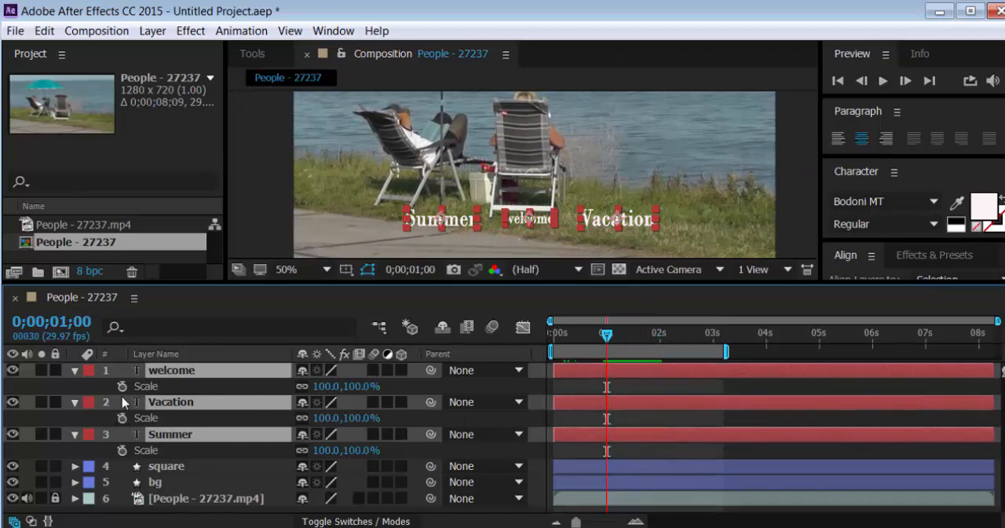
click(122, 386)
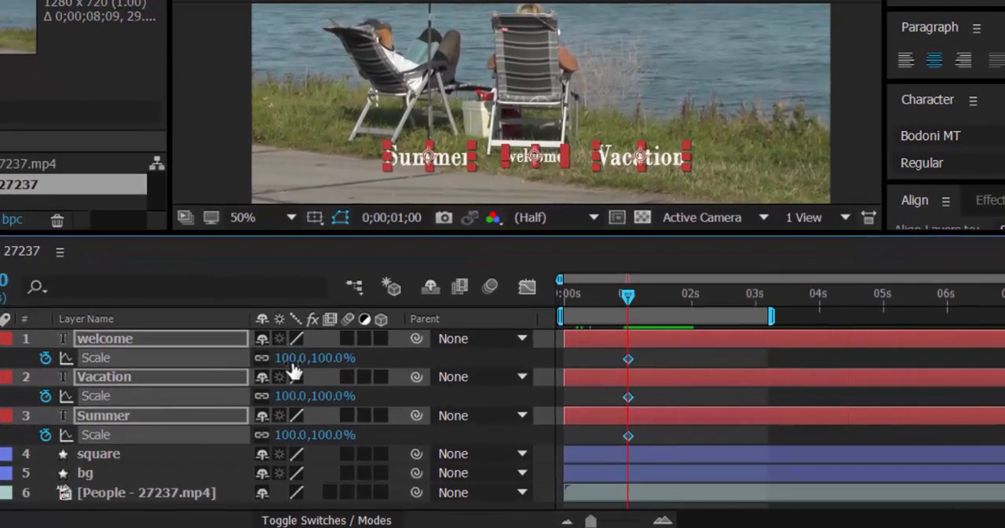
click(292, 358)
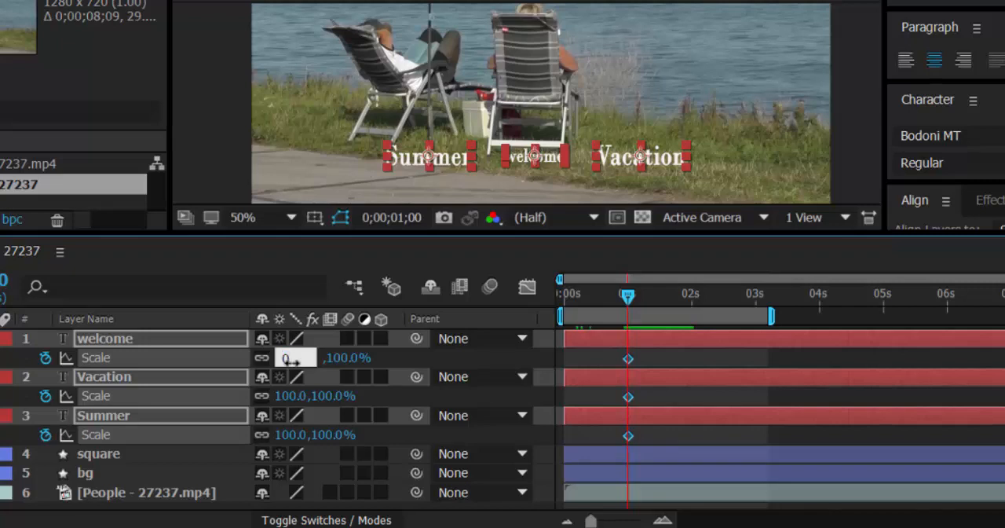
key(Return)
Go to 0;00;02;00 and set the scale of the three text layers to 100%
drag(627, 299, 691, 323)
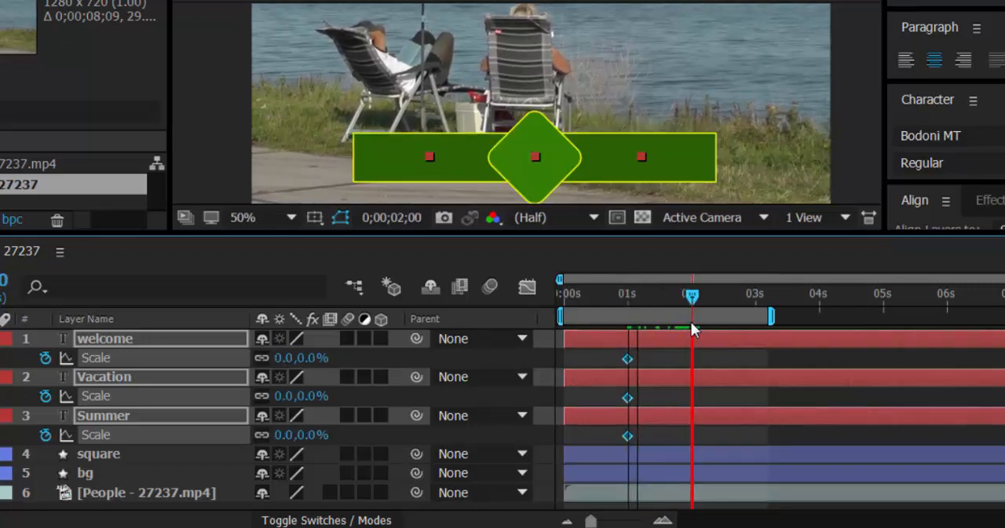
click(287, 358)
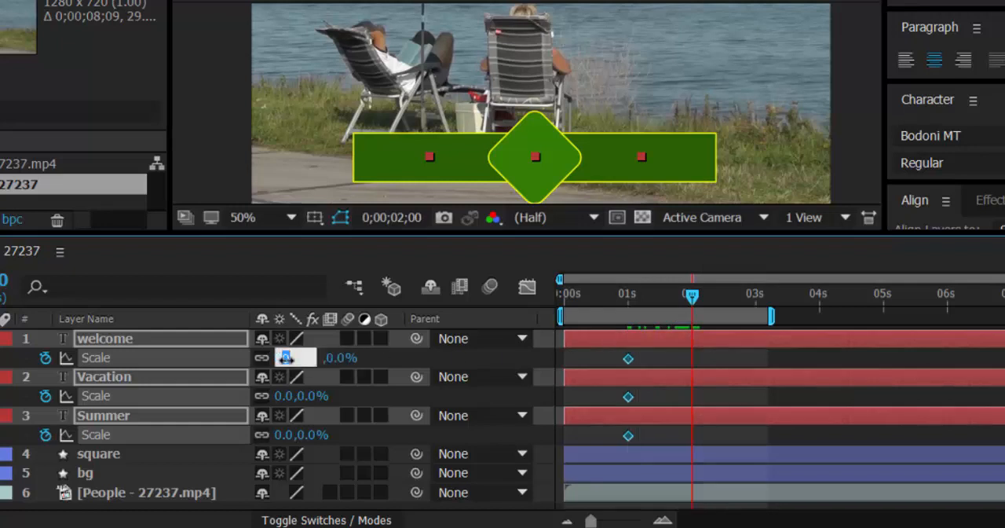
key(Return)
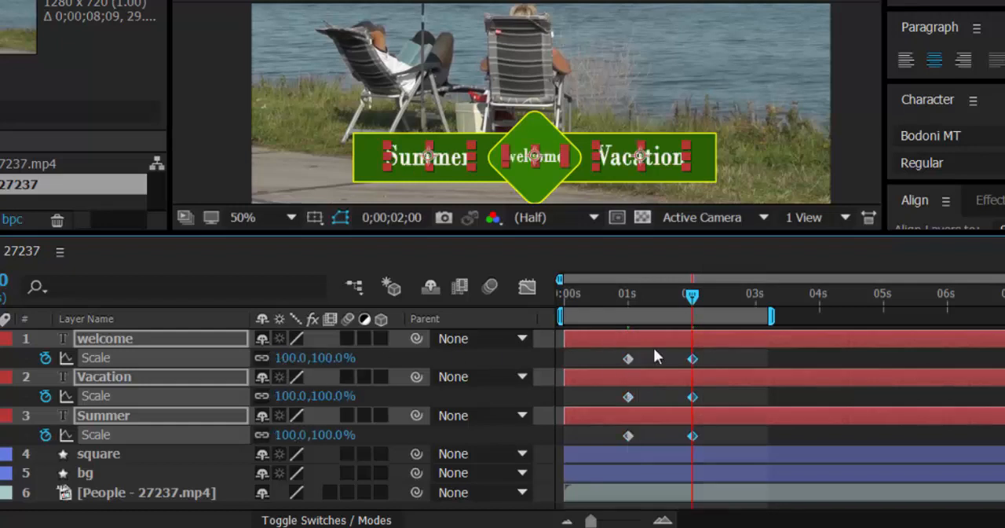
Play back the title animation to check how the texts scale up
drag(693, 298, 736, 338)
key(space)
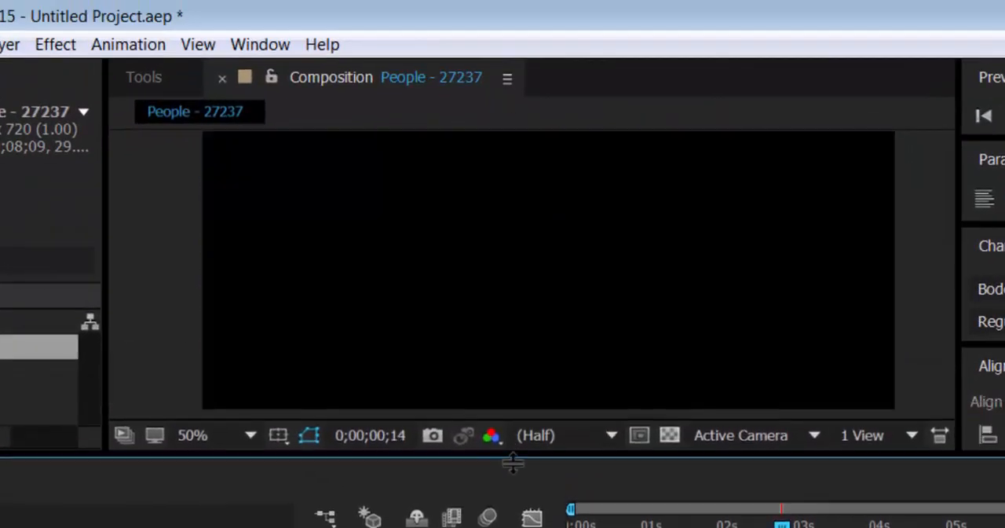
drag(513, 457, 513, 463)
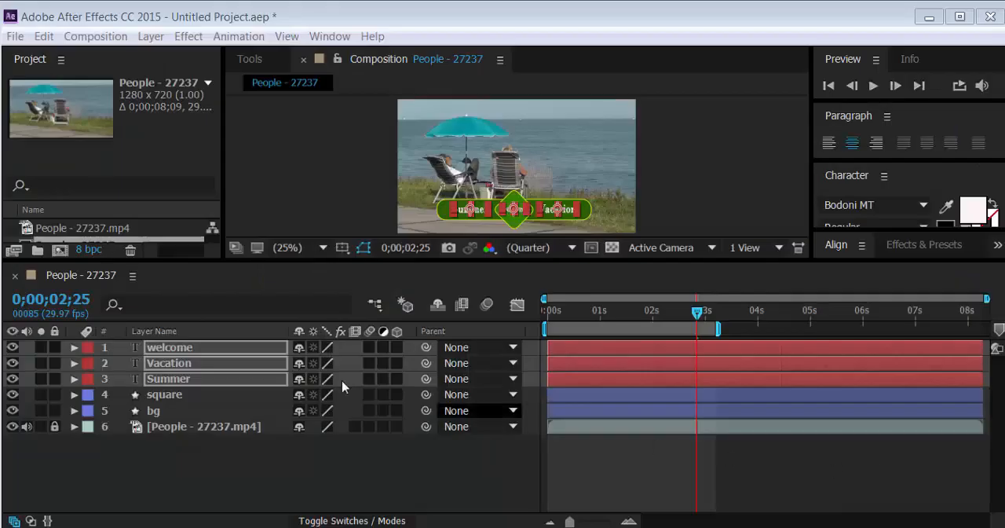
Reveal all title layers' keyframes and move the ending Scale and Rotation keyframes of the texts and square to about 1.6 s
click(177, 345)
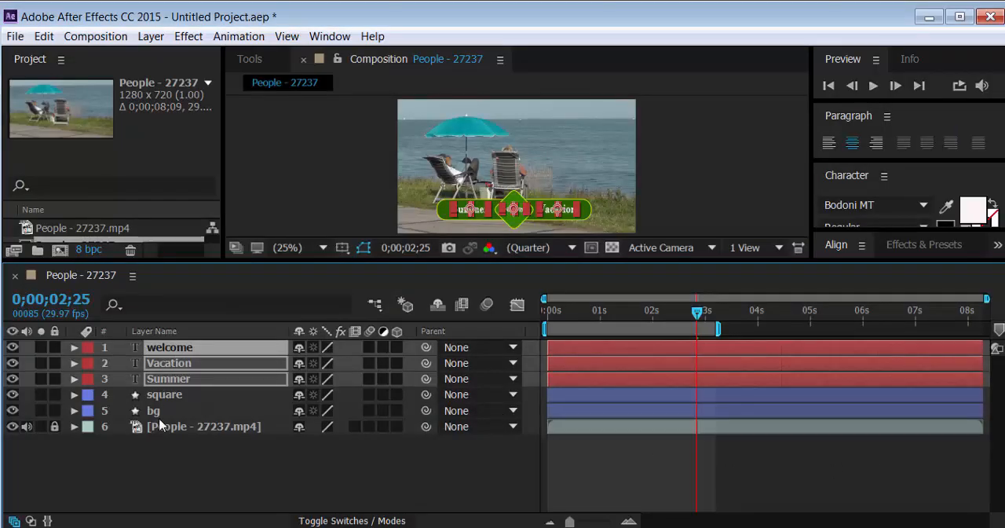
key(ctrl+a)
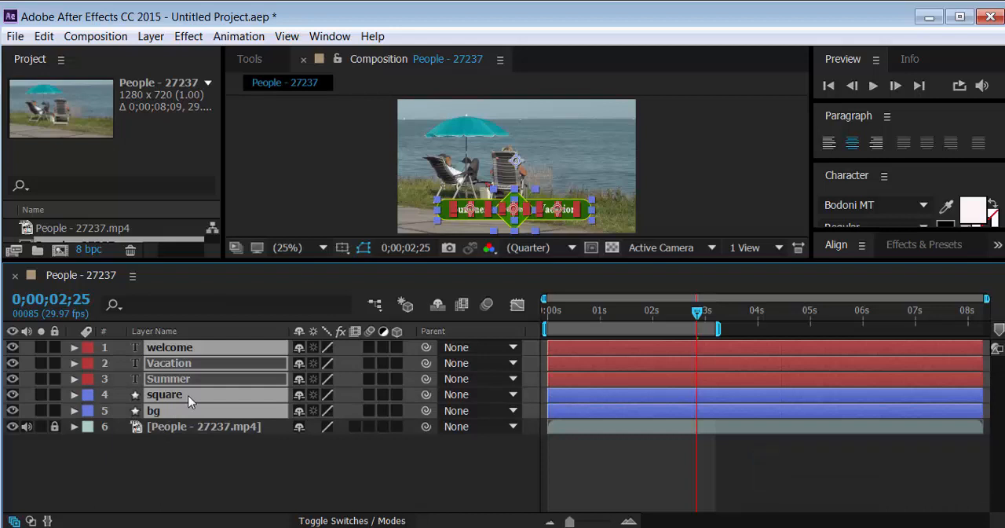
key(u)
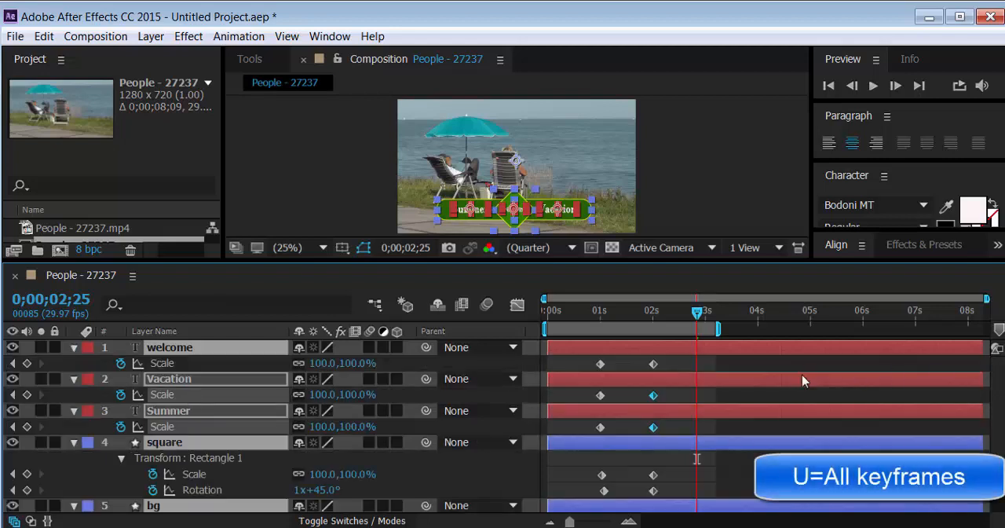
drag(639, 358, 628, 487)
scroll(630, 471, down, 2)
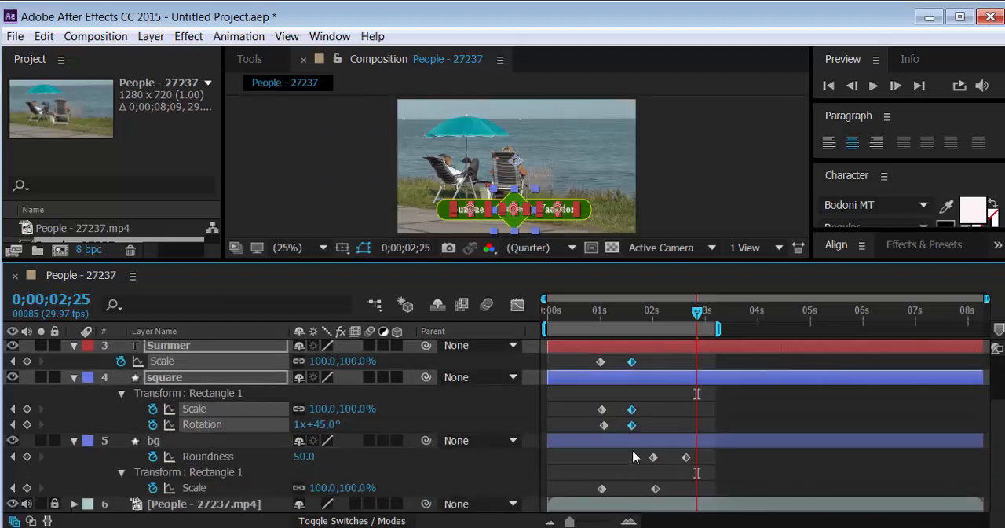
Move the bg layer's ending Roundness keyframe to about 2.4 s and its ending Scale keyframe to about 1.6 s
drag(691, 457, 661, 503)
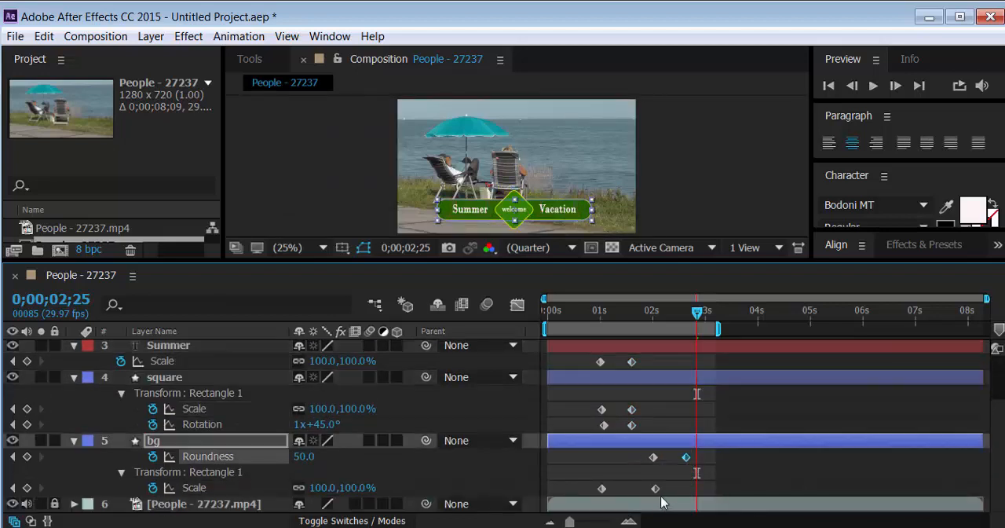
drag(685, 464, 674, 465)
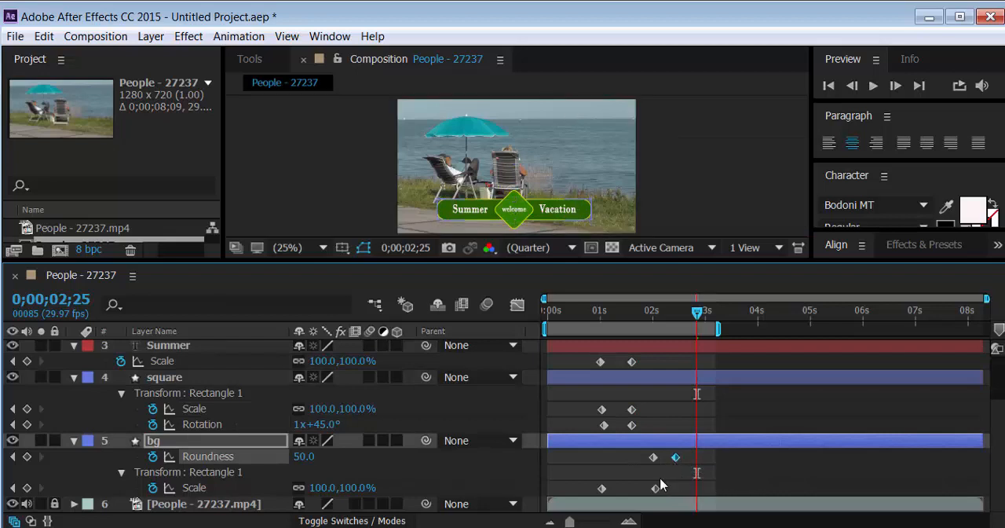
click(656, 487)
drag(637, 498, 634, 497)
Preview the animation and move the bg layer's two Roundness keyframes earlier, to about 1.8 s and 2.2 s
key(space)
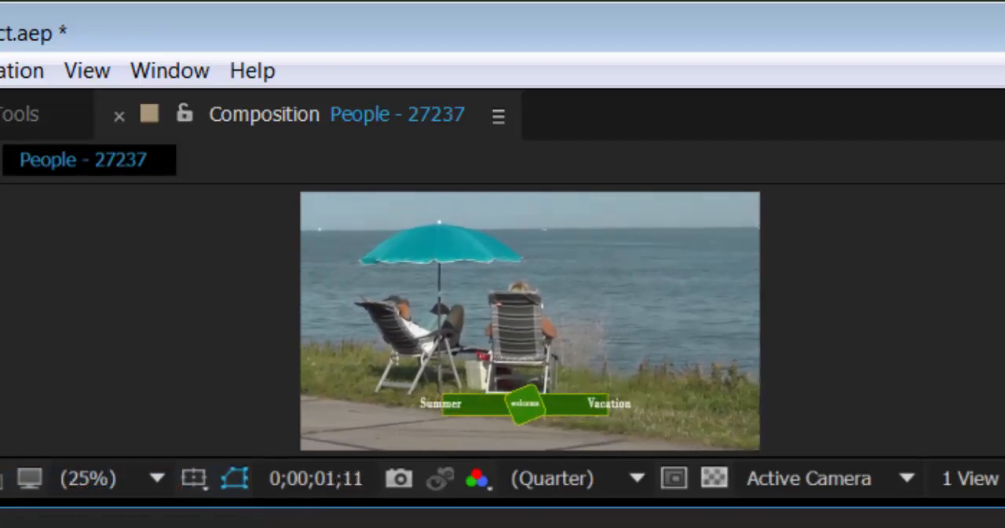
key(space)
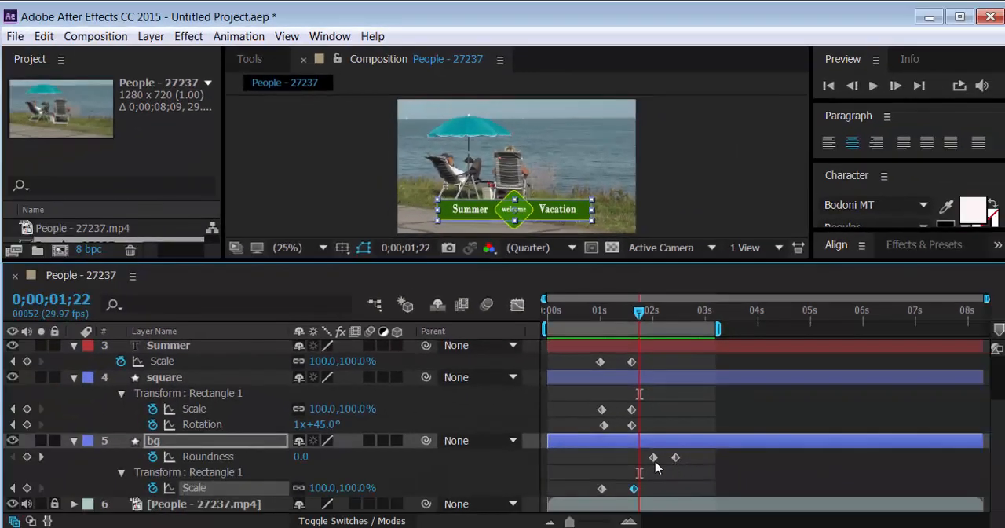
mouse_move(656, 462)
mouse_down()
mouse_move(642, 460)
mouse_move(665, 463)
mouse_up()
click(671, 458)
Play back the retimed title animation in an enlarged composition view, then stop playback
key(space)
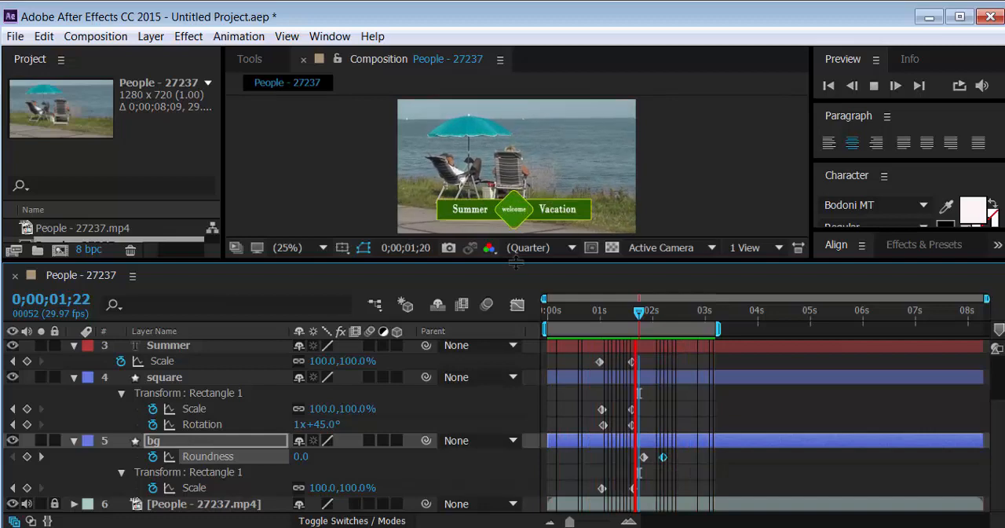
drag(516, 263, 513, 311)
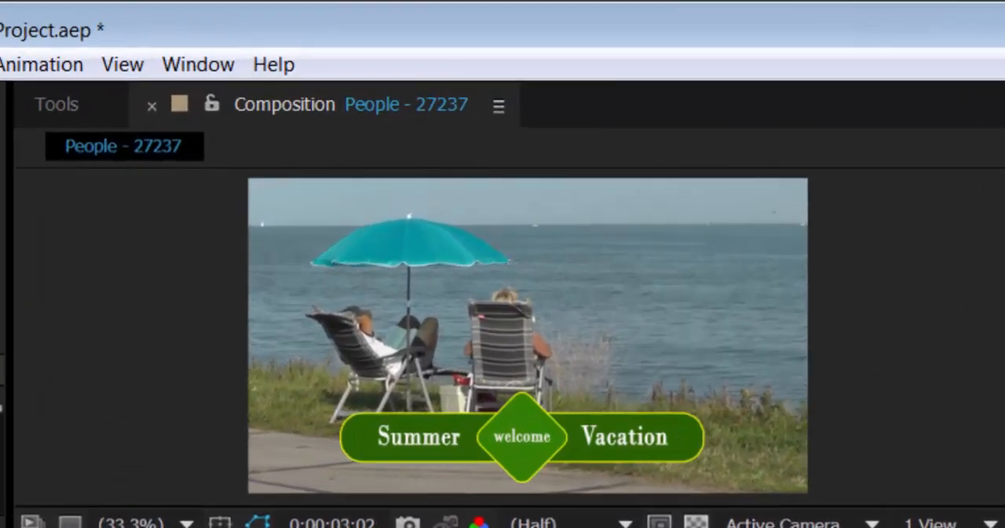
drag(526, 527, 533, 424)
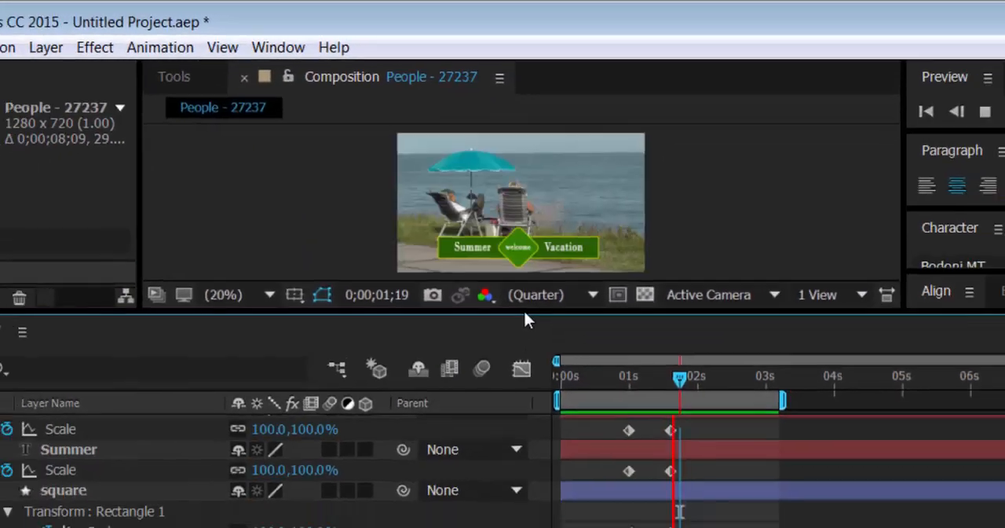
key(space)
Select all title layers, collapse their properties and enlarge the composition area
scroll(161, 424, up, 2)
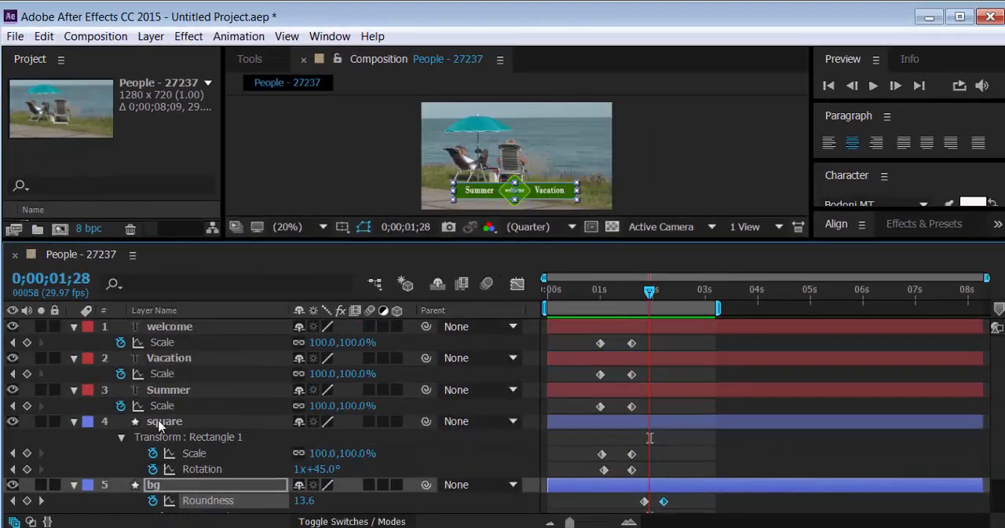
click(158, 331)
key(ctrl+a)
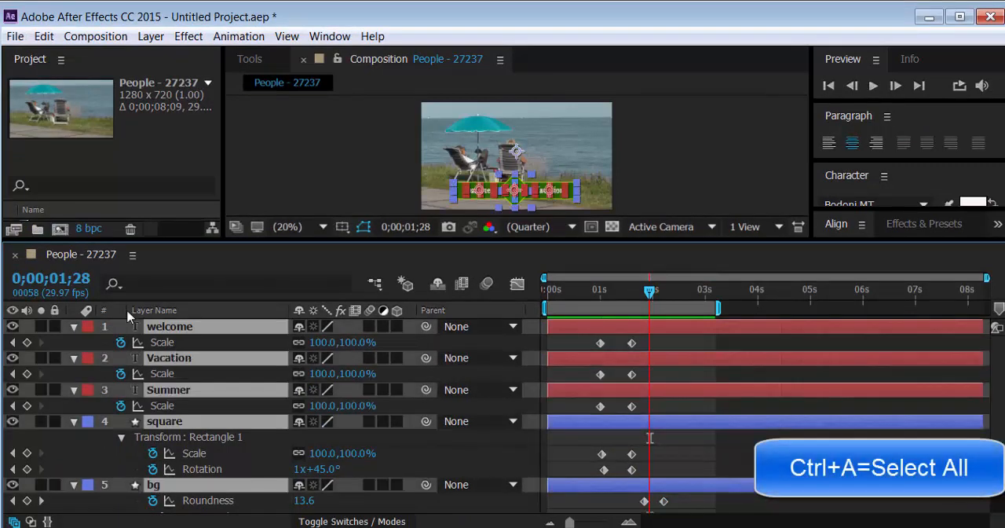
click(73, 327)
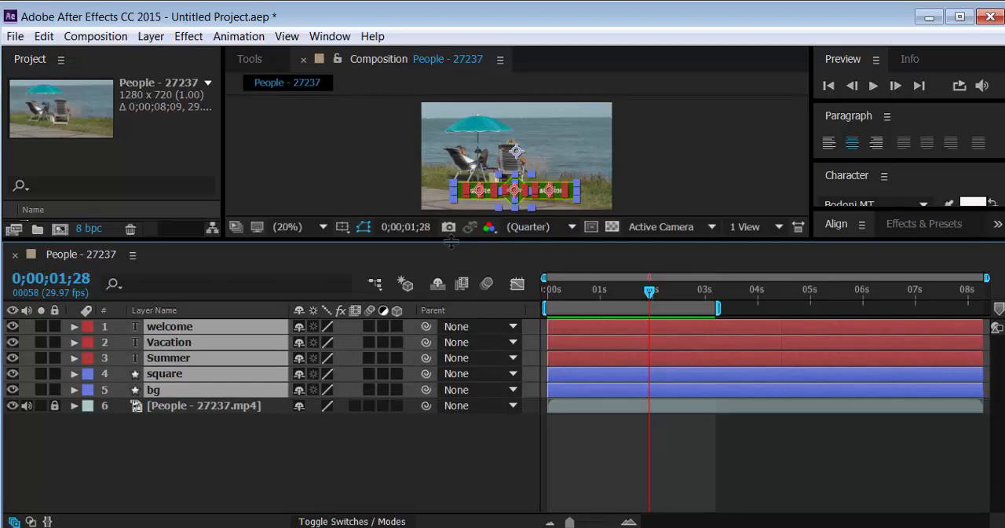
drag(452, 243, 456, 298)
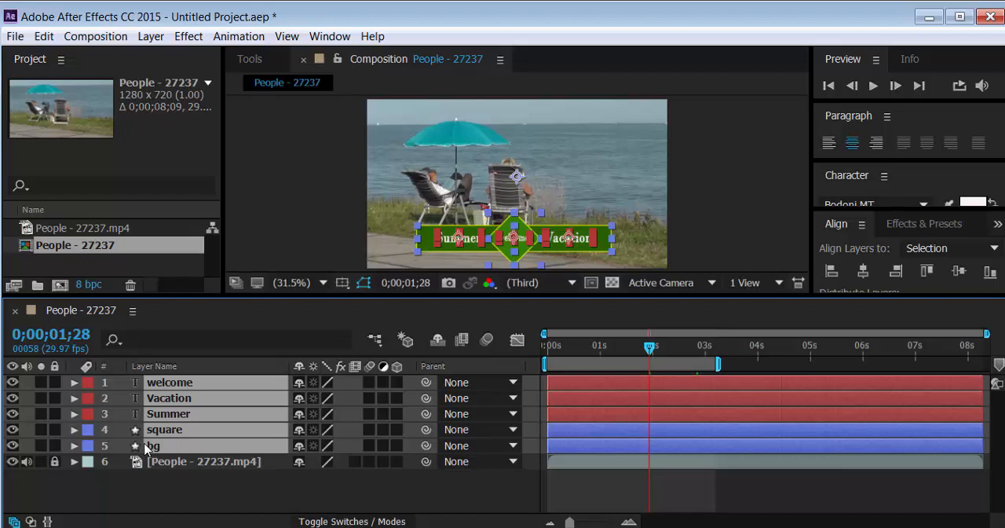
Reveal the keyframes of all title layers, clear the selection and review the square and bg layers' keyframes
key(u)
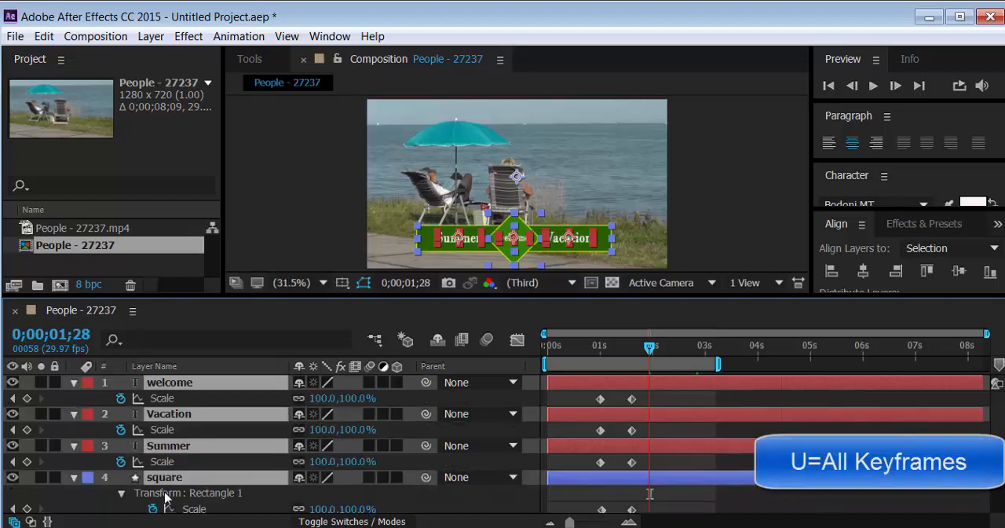
click(746, 498)
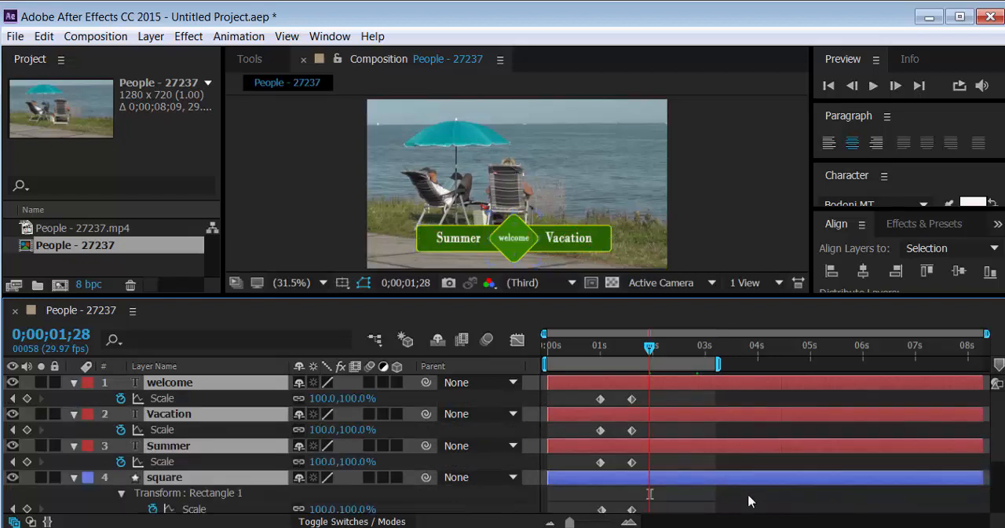
click(223, 481)
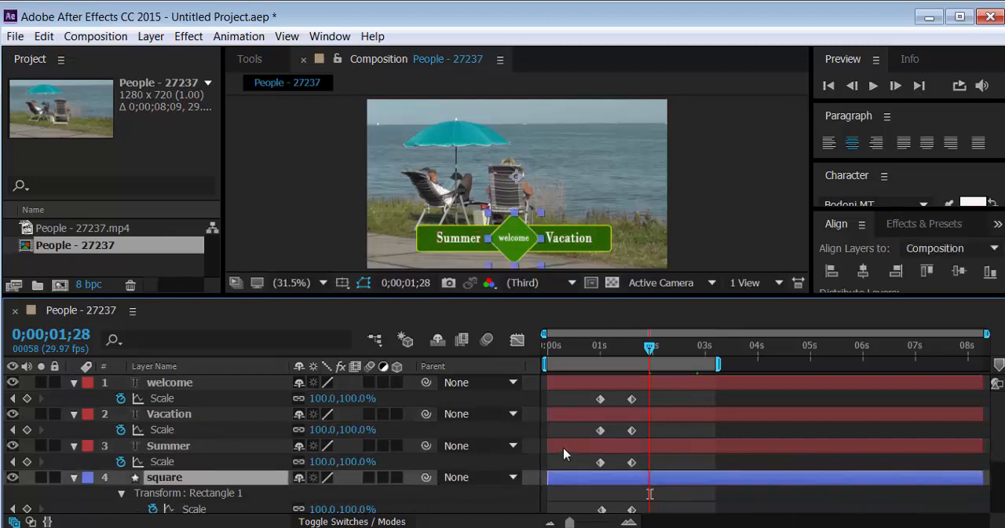
scroll(560, 448, down, 6)
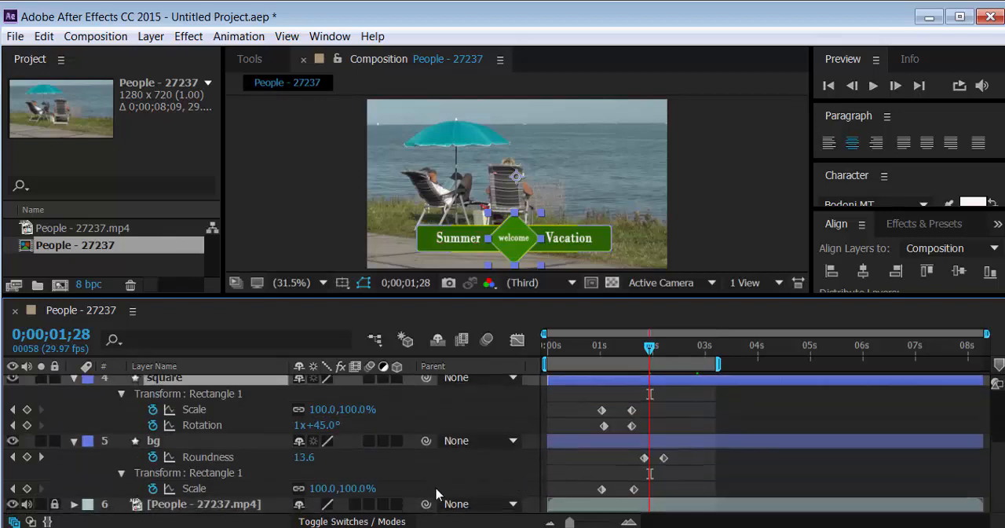
Shift the square layer with its keyframes later in time so that it starts at about 0.4 s
click(581, 449)
scroll(580, 443, up, 3)
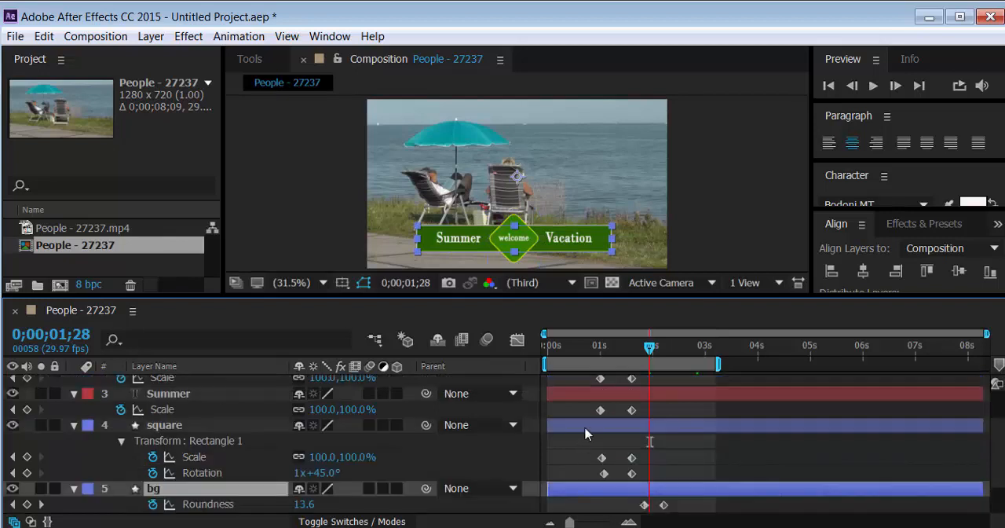
click(586, 433)
drag(586, 432, 605, 436)
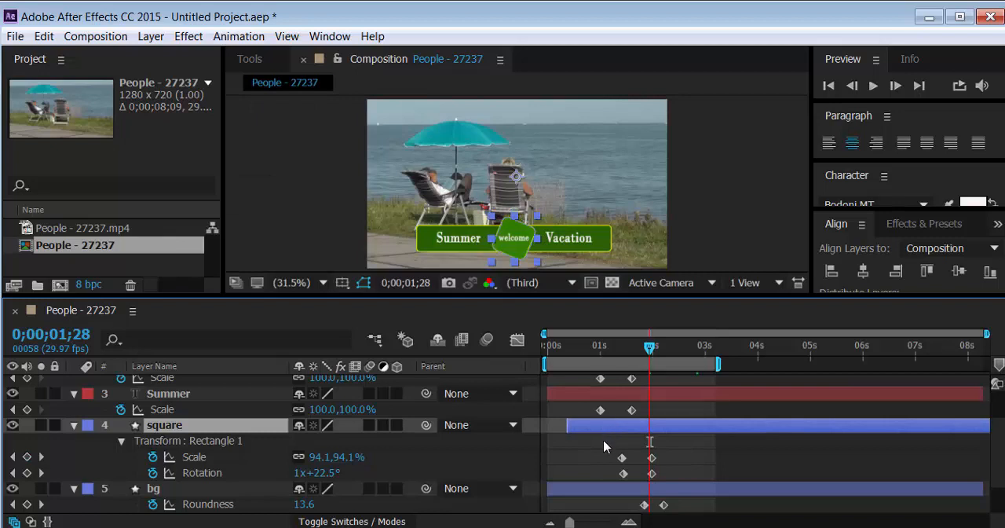
scroll(605, 446, up, 2)
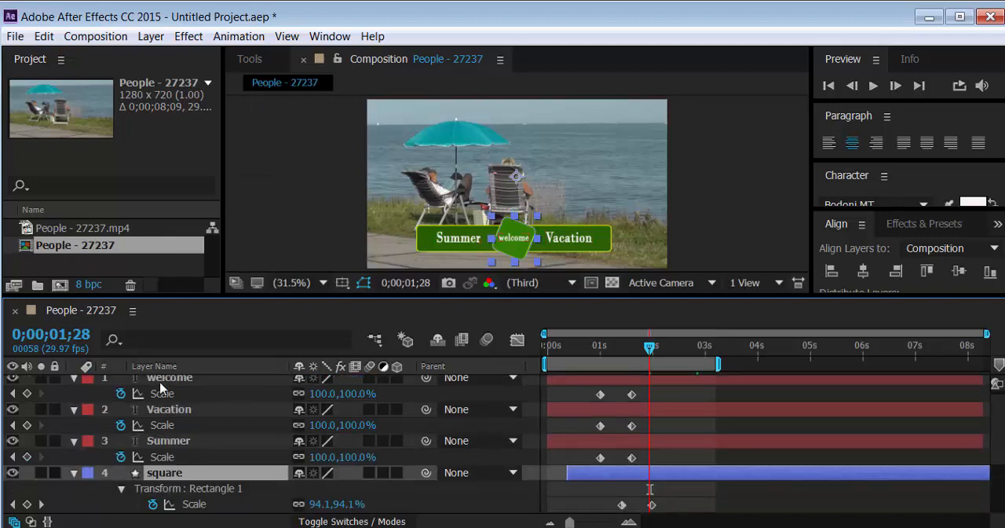
Move the welcome layer directly above the square layer and shift it in time so that it starts at about 0.4 s
drag(160, 387, 189, 463)
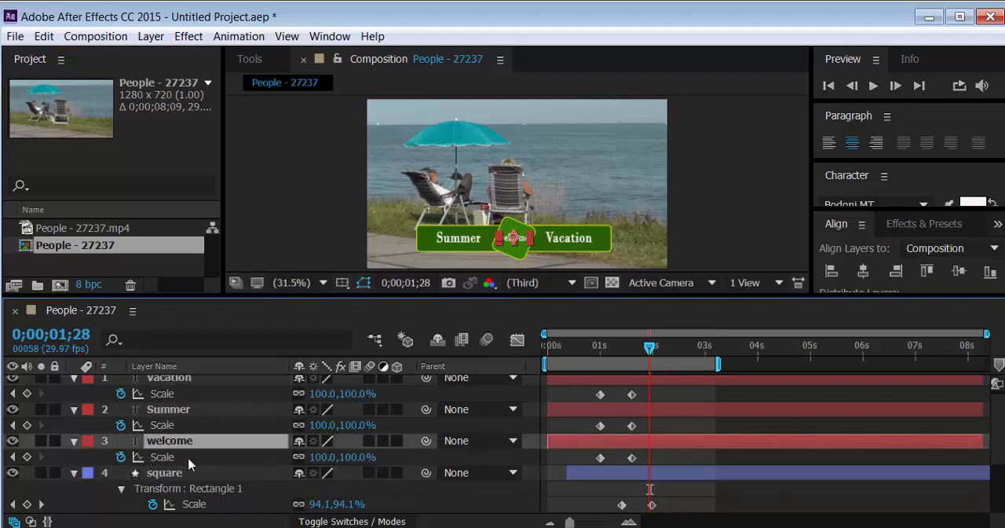
scroll(612, 454, down, 2)
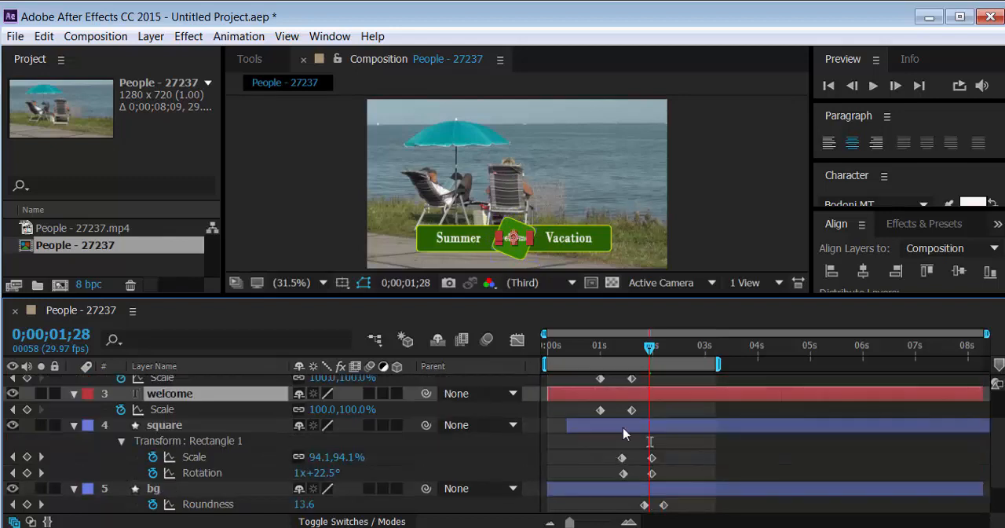
drag(626, 401, 646, 409)
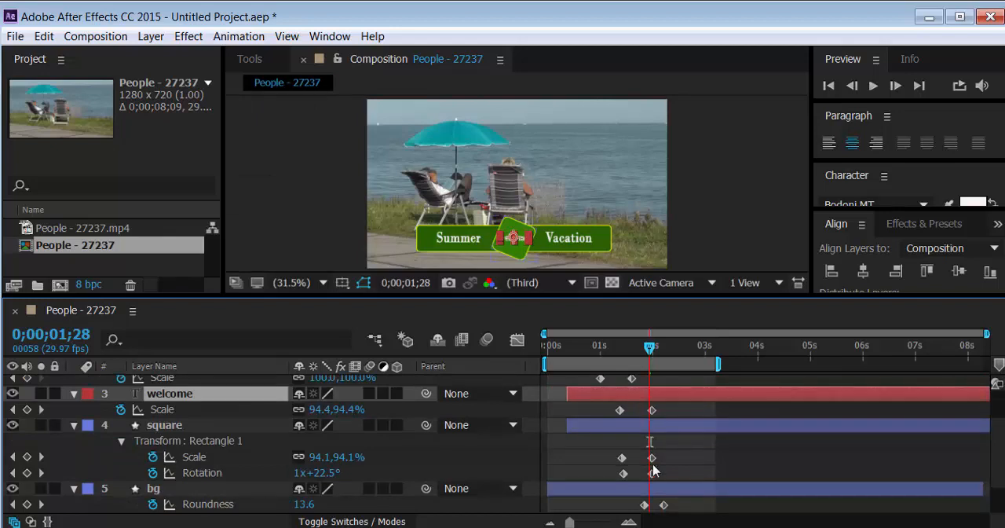
Shift the Vacation and Summer layers together so that they start at about 0.25 s, and play back the animation
scroll(651, 470, up, 3)
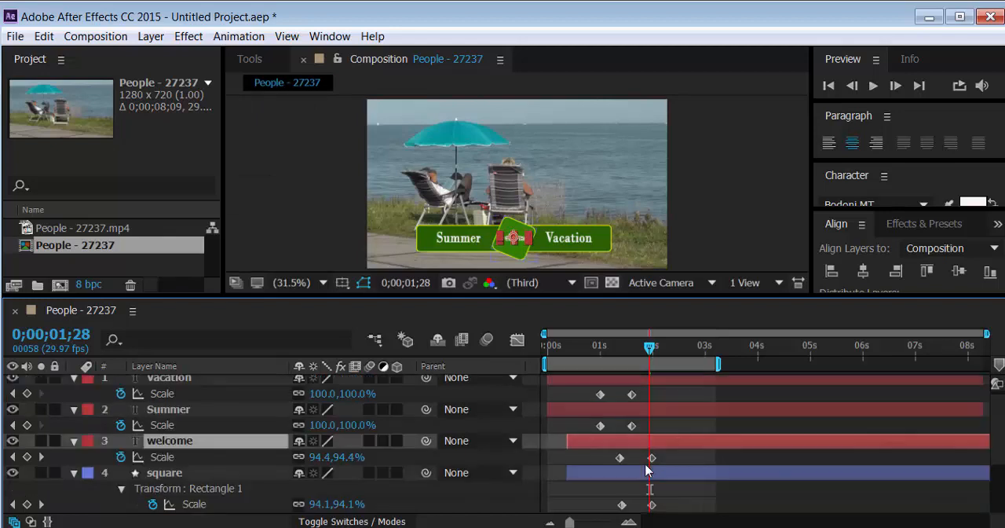
click(591, 417)
ctrl+click(593, 388)
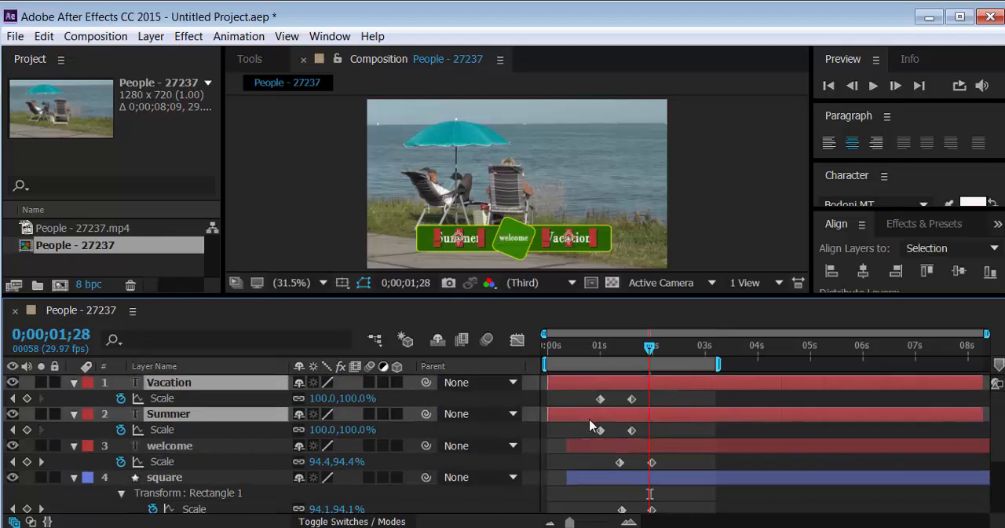
drag(590, 419, 602, 424)
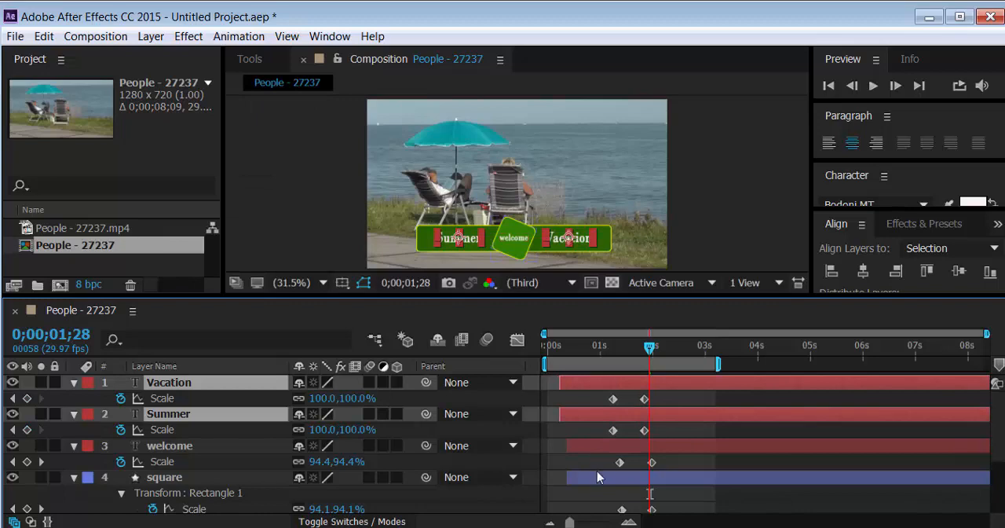
key(space)
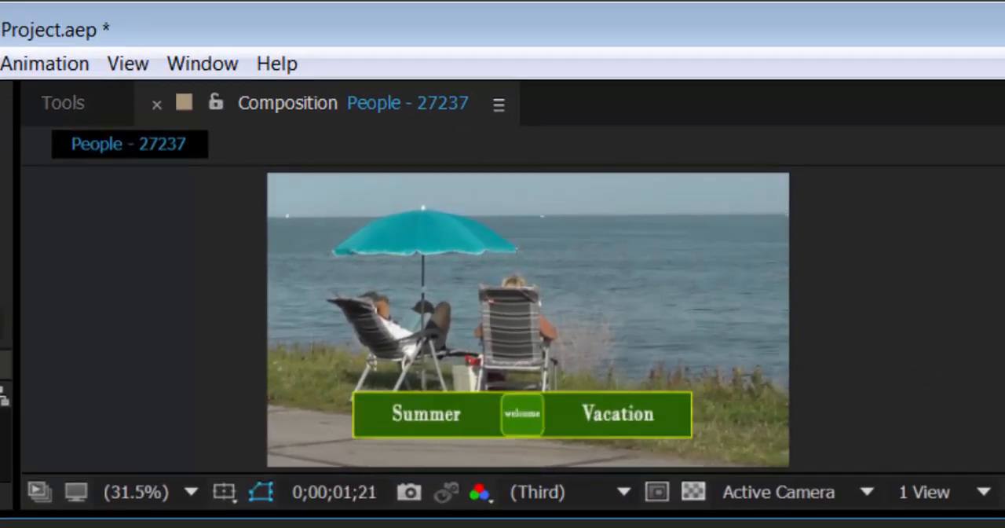
key(space)
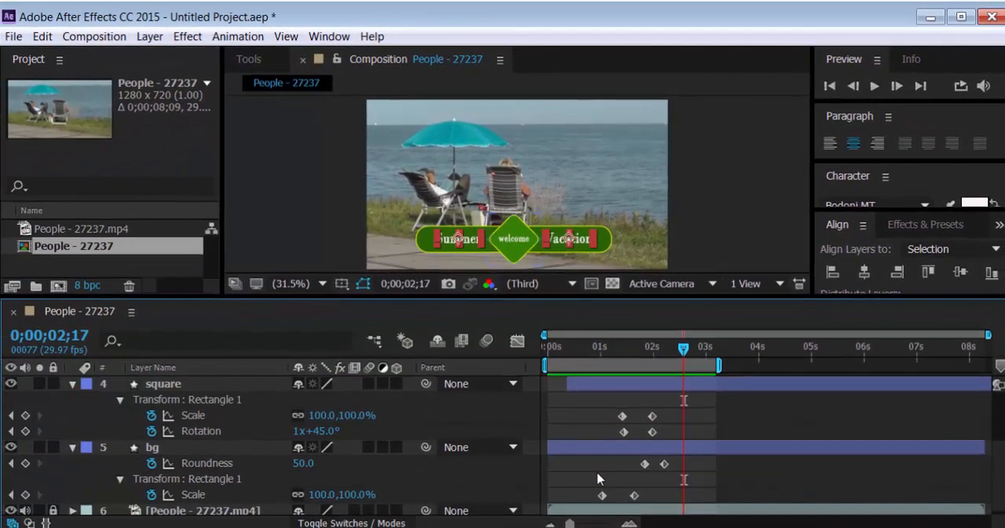
Shift the square and welcome layers with their keyframes so that both start at about 0.7 s, and play back the animation
scroll(597, 480, up, 2)
drag(598, 437, 612, 444)
drag(626, 403, 631, 403)
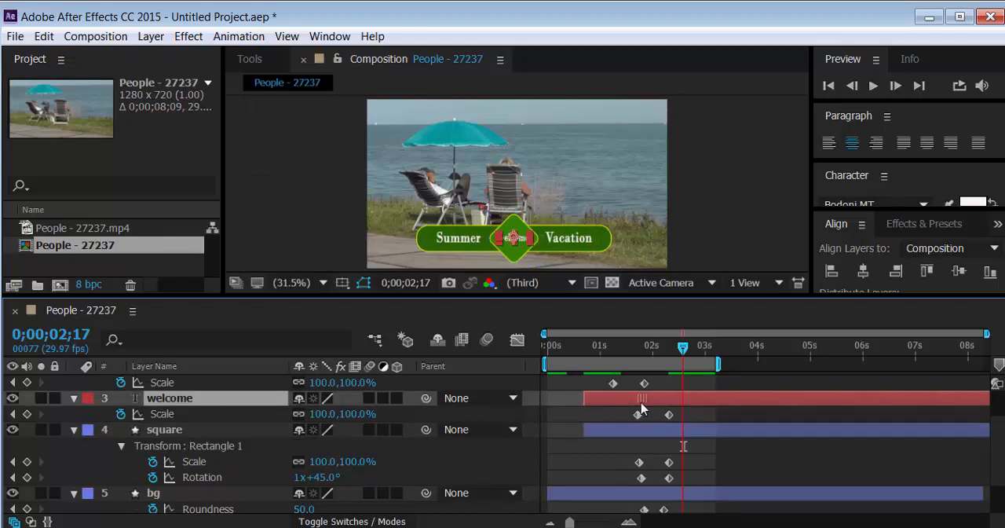
key(space)
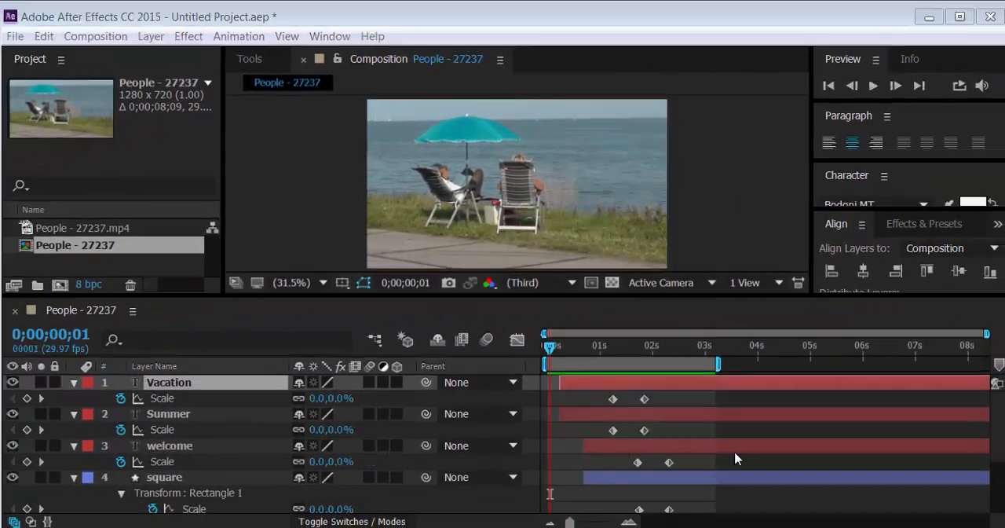
Select all title layers at 0;00;01;24, show the Mode and TrkMat columns, and switch on motion blur for the selected layers
click(227, 387)
key(ctrl+a)
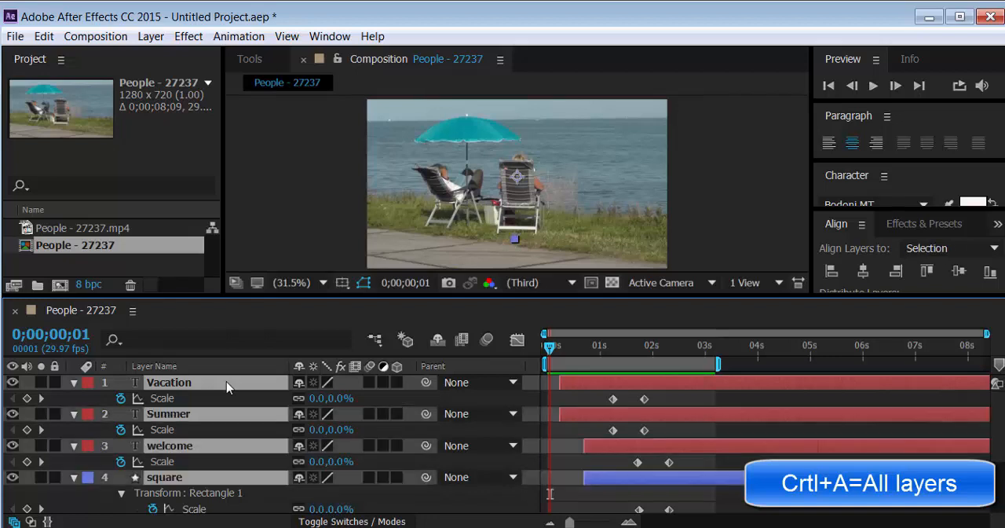
drag(550, 348, 642, 384)
click(31, 522)
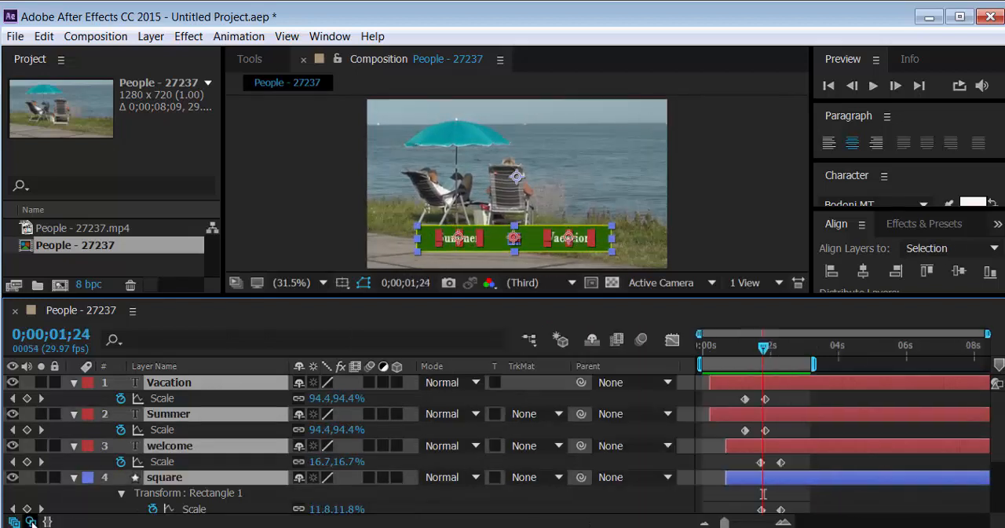
click(370, 383)
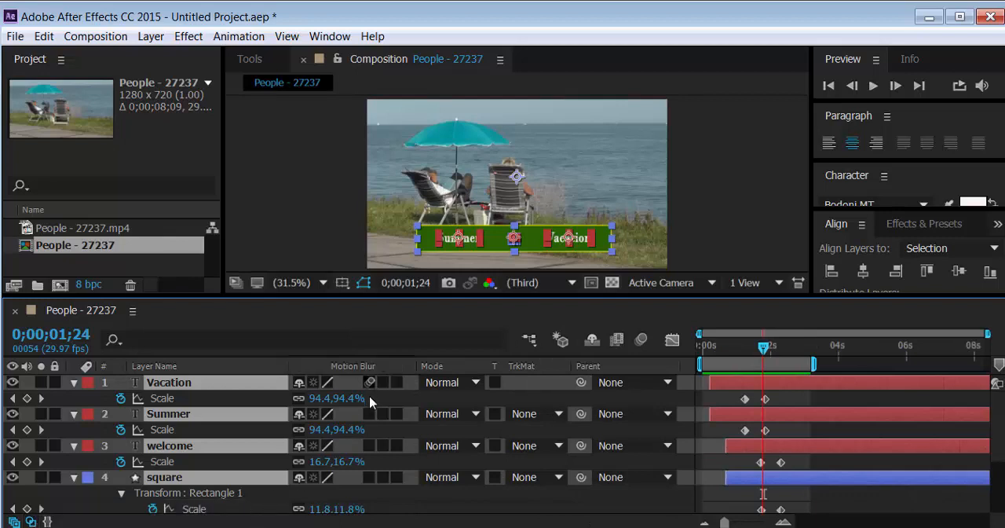
scroll(369, 488, down, 3)
click(367, 446)
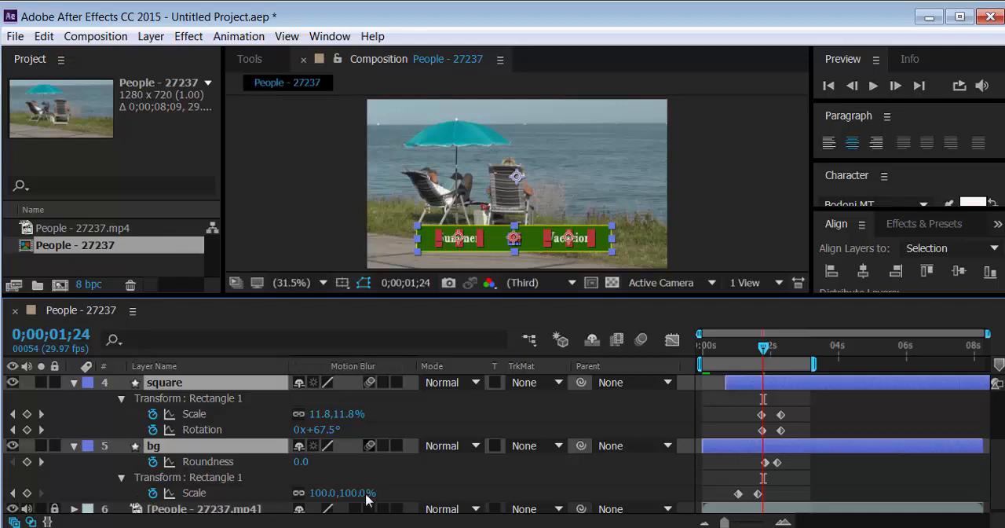
scroll(370, 507, down, 1)
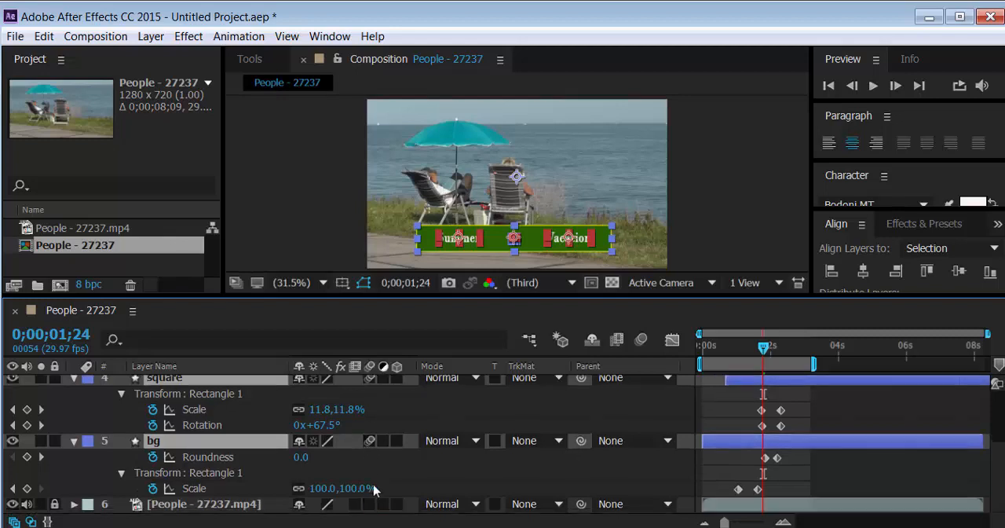
scroll(371, 495, up, 4)
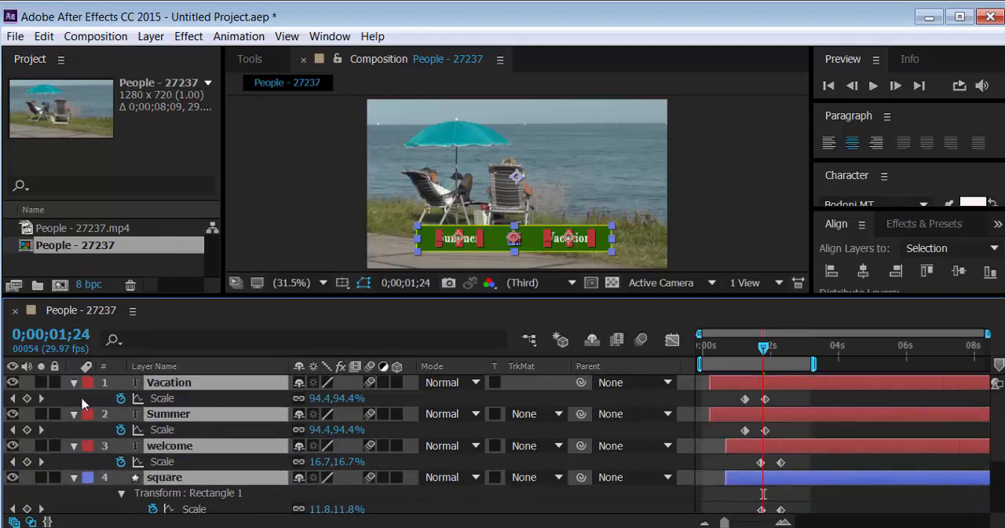
Collapse the title layers, enable motion blur for the composition and play back the title animation
key(u)
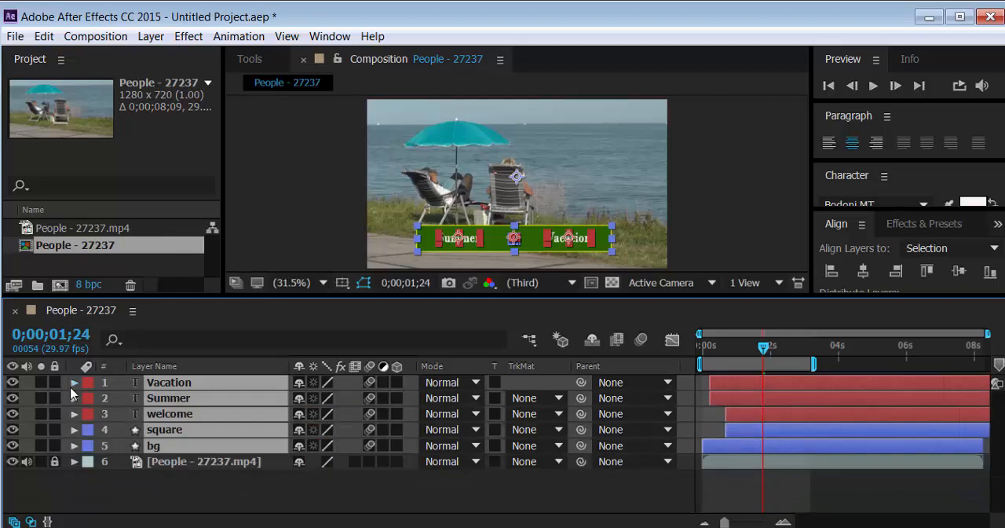
click(641, 339)
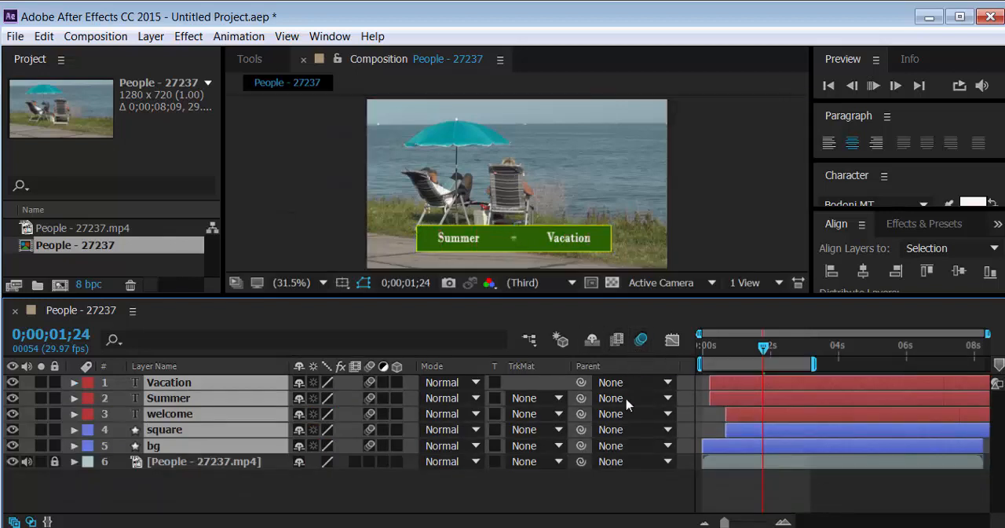
key(space)
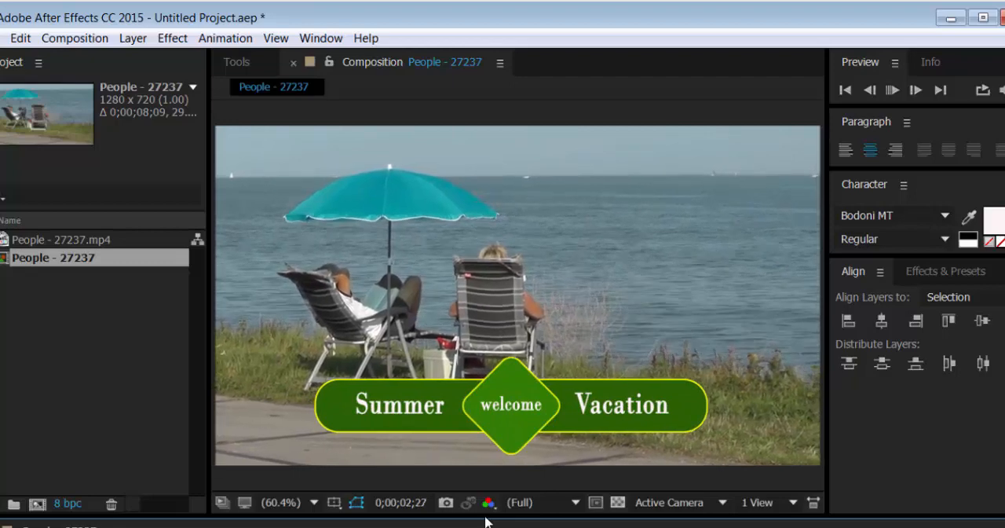
key(space)
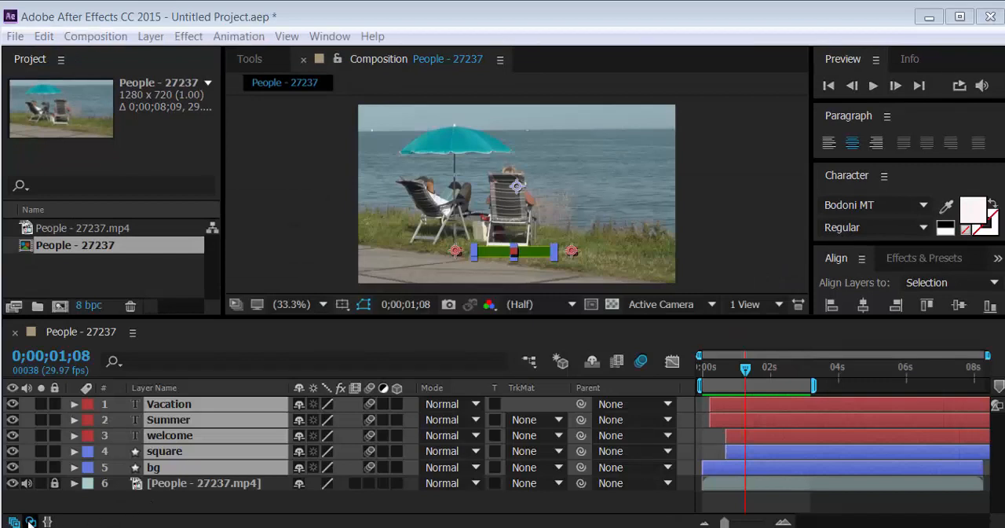
Hide the mode columns, go to 0;00;02;06, reveal all keyframes of the title layers and enlarge the timeline area
click(30, 522)
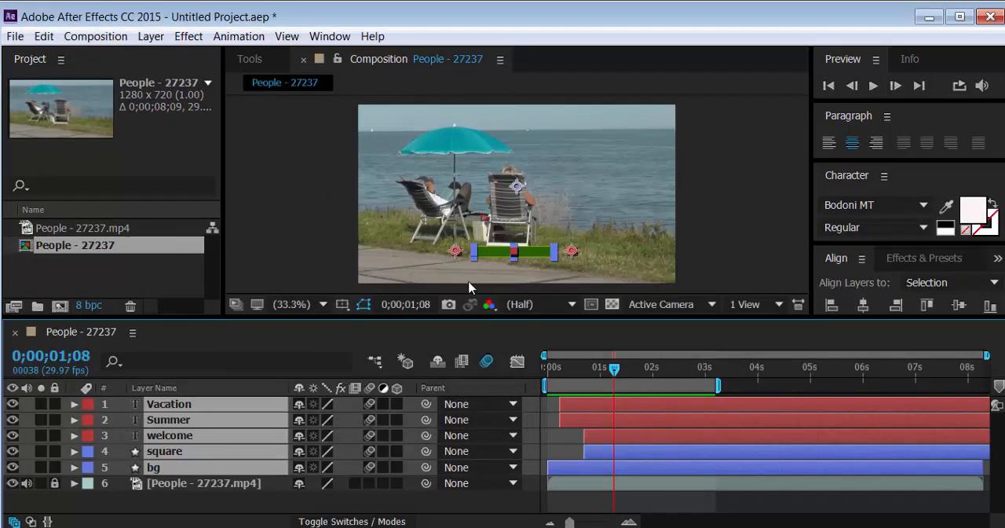
drag(615, 377, 663, 377)
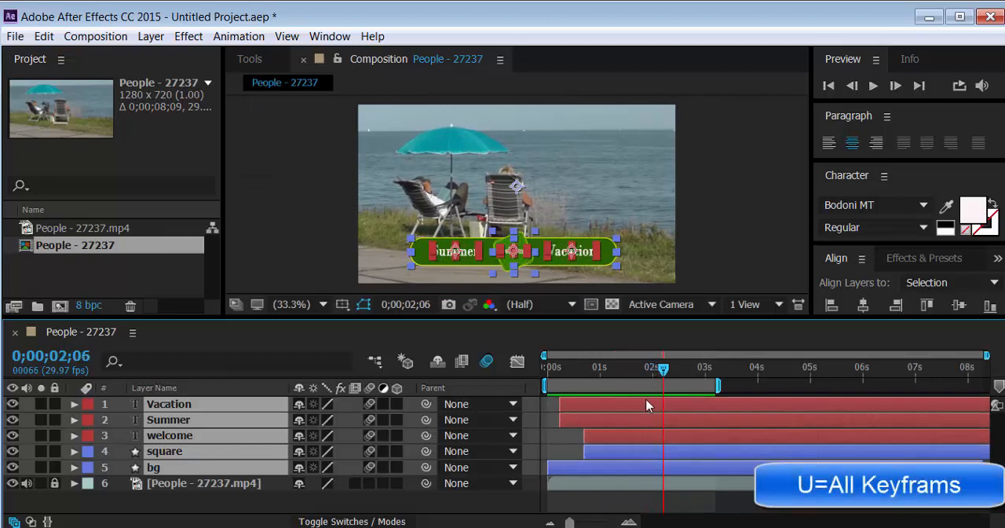
key(u)
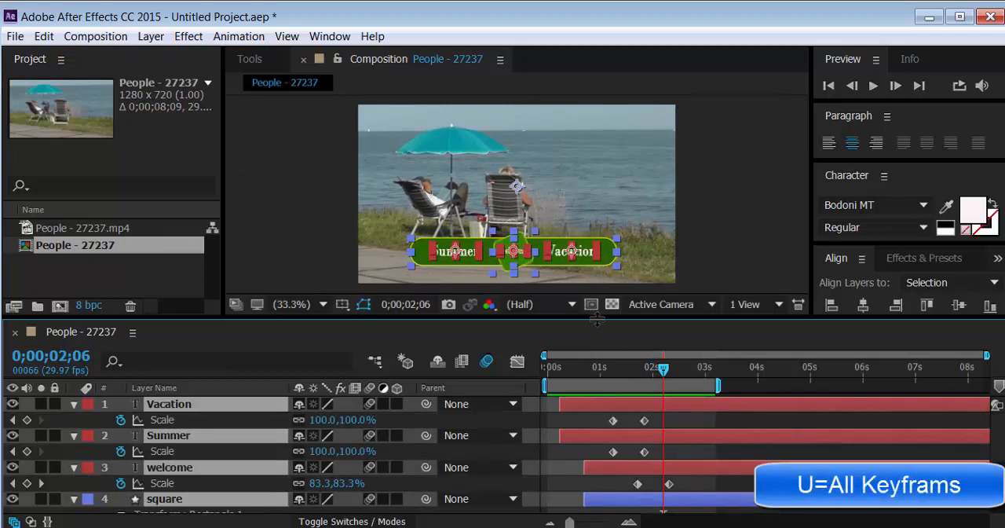
drag(597, 318, 597, 252)
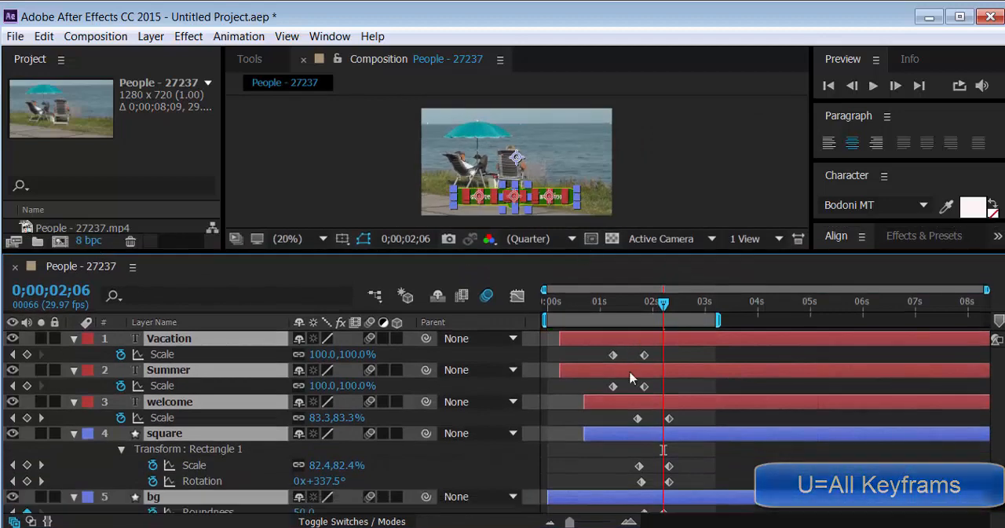
scroll(631, 397, down, 2)
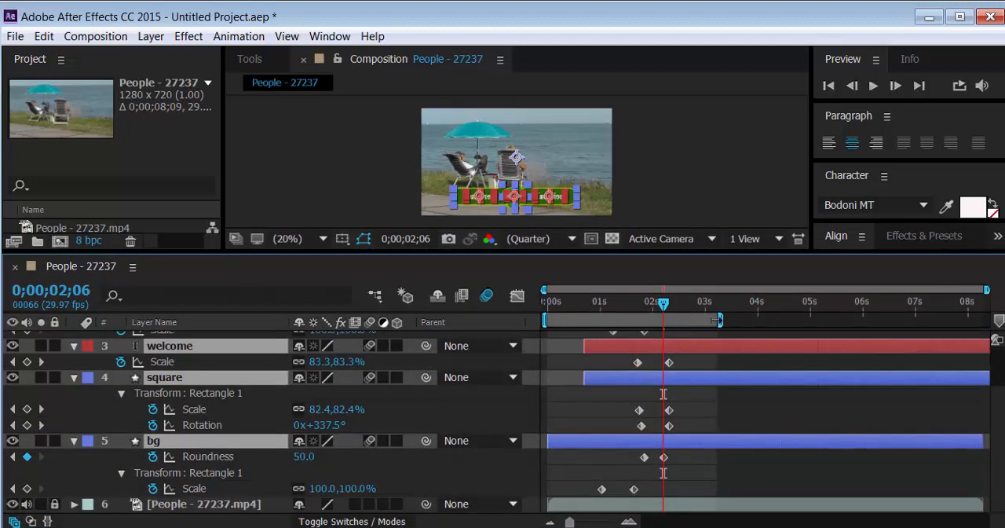
Extend the work area to about 5.7 s and paste copies of the bg layer's Roundness and Scale keyframes at 0;00;05;00
drag(717, 319, 839, 335)
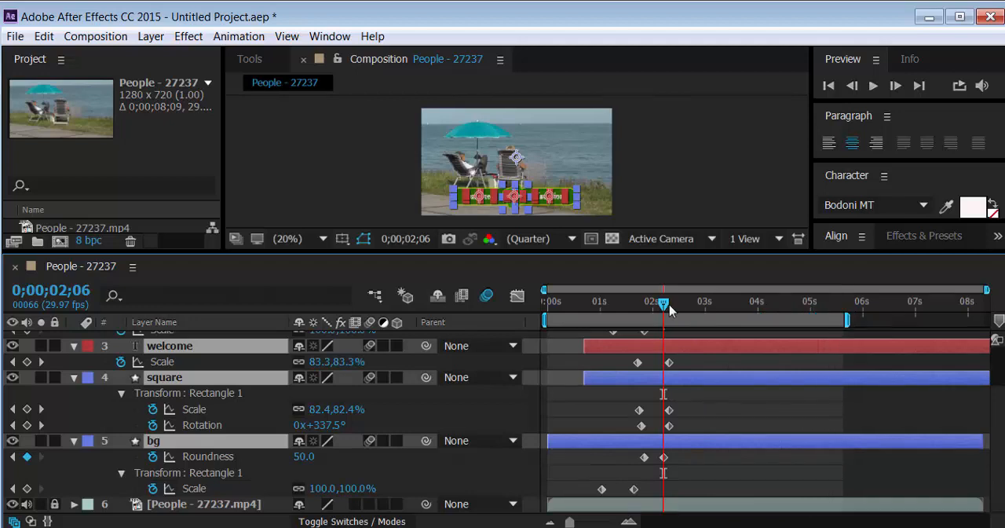
drag(669, 310, 810, 318)
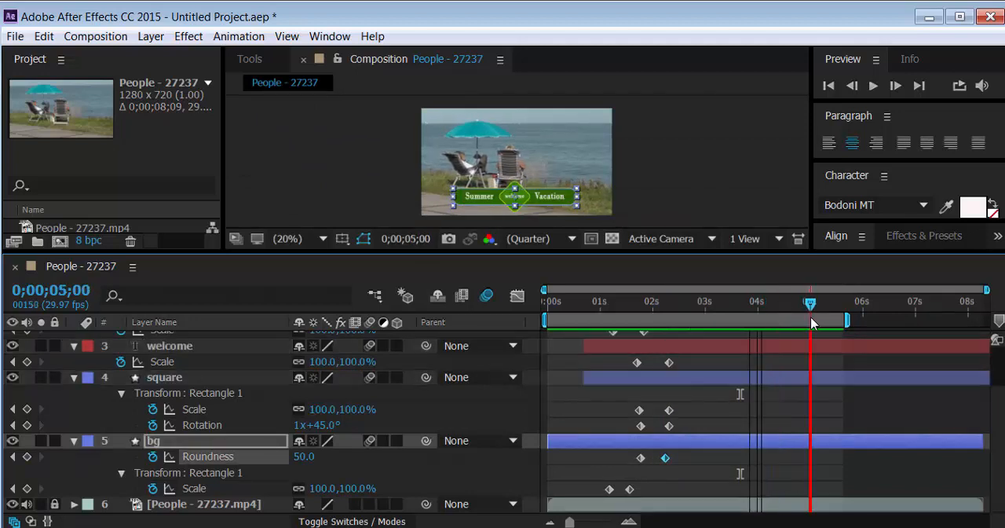
click(687, 465)
drag(680, 456, 591, 510)
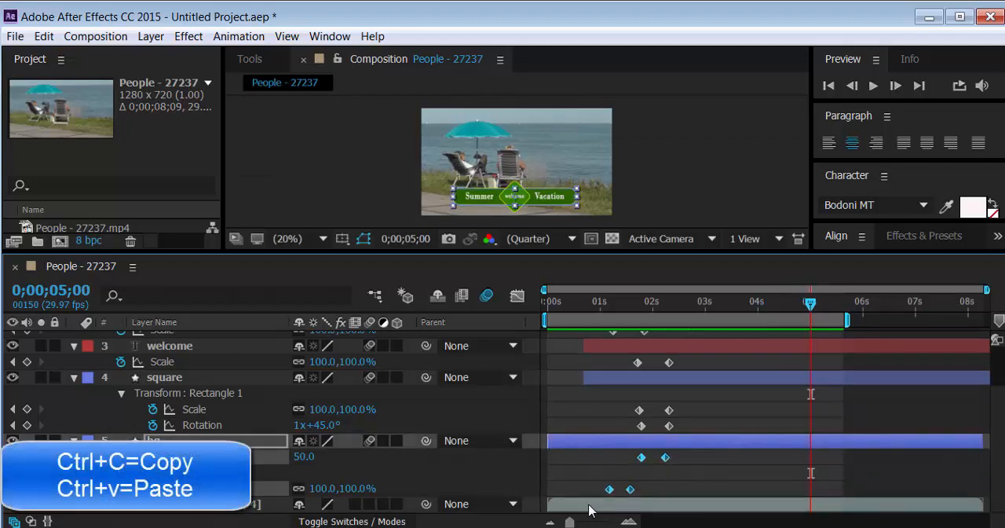
key(ctrl+c)
key(ctrl+v)
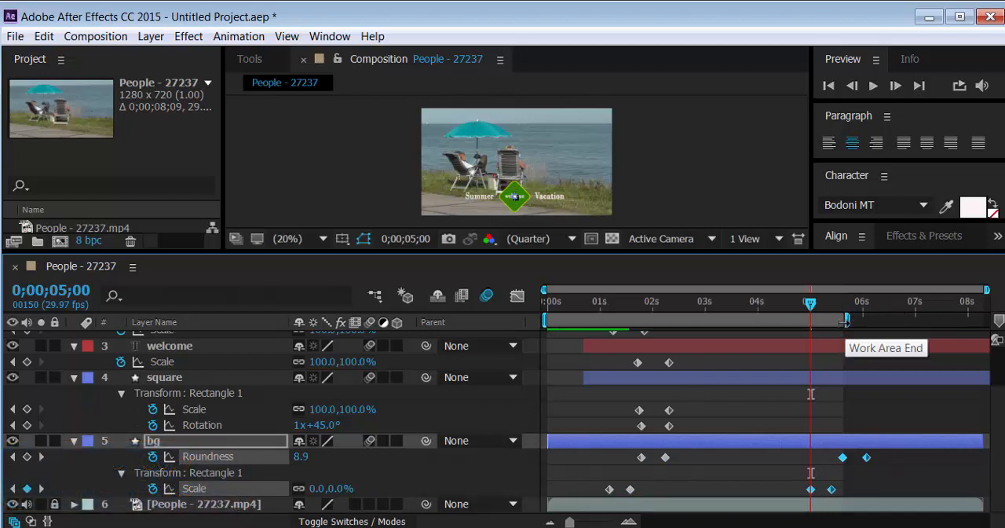
Extend the work area to about 6.5 s and time-reverse the bg layer's pasted Roundness and Scale keyframes
click(852, 324)
drag(848, 323, 890, 319)
click(795, 489)
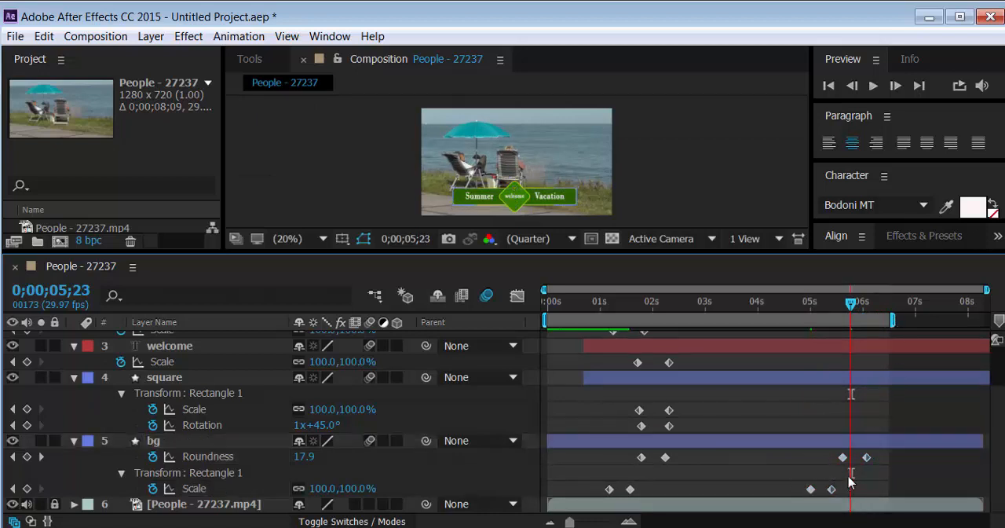
drag(878, 453, 811, 505)
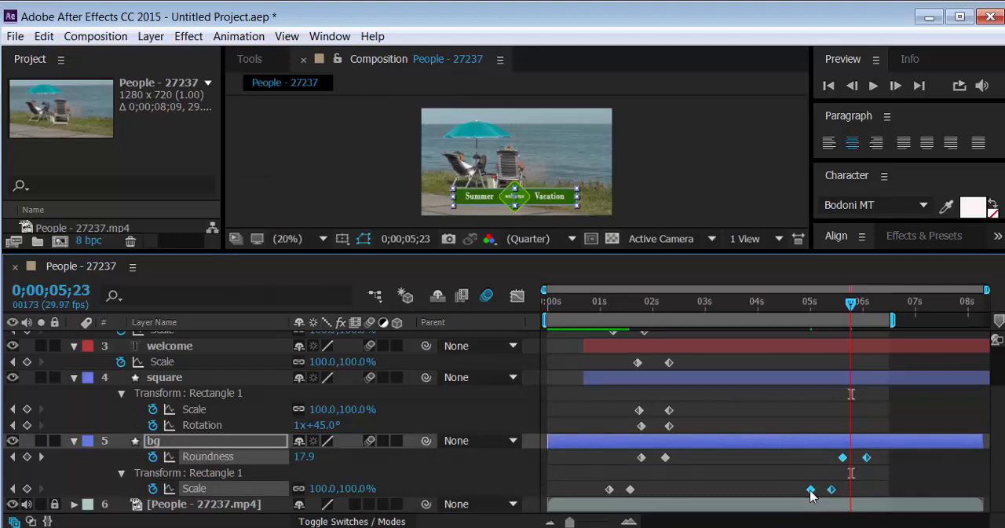
right_click(811, 492)
mouse_move(822, 483)
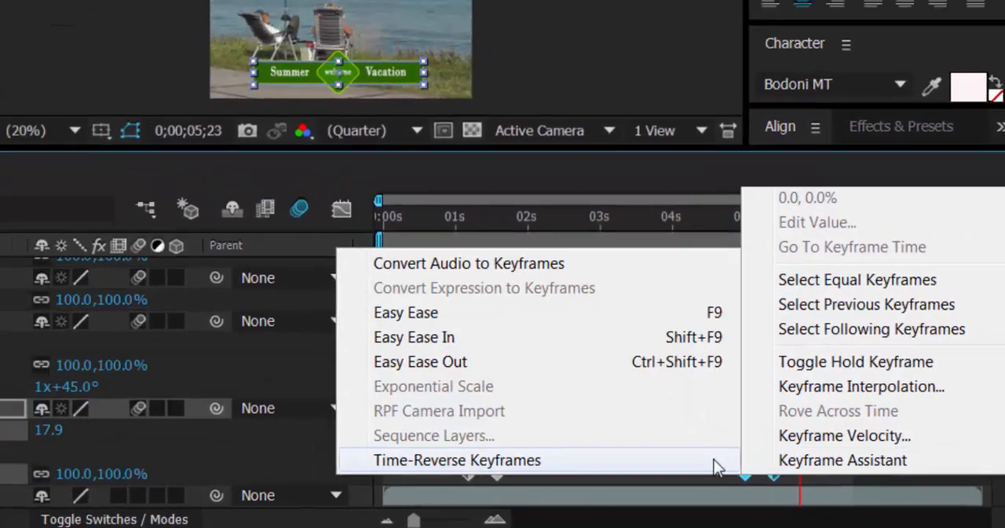
click(699, 455)
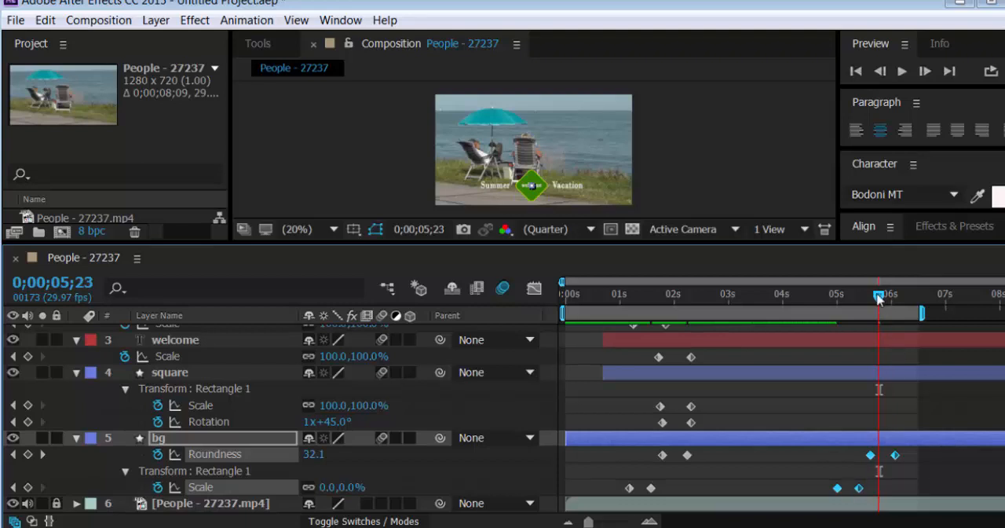
Go back to 0;00;05;10, extend the work area to about 7 s and clear the keyframe selection
drag(878, 297, 855, 306)
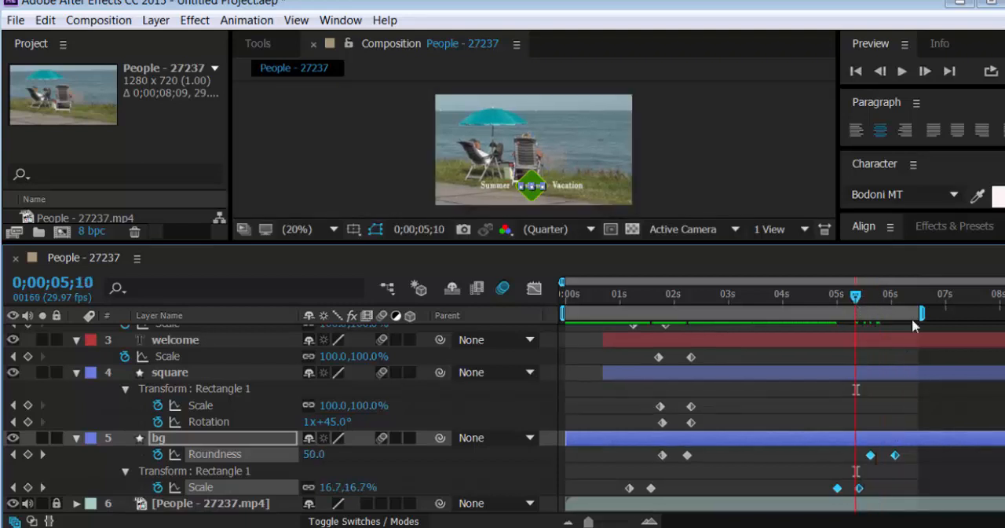
drag(919, 313, 941, 314)
click(809, 481)
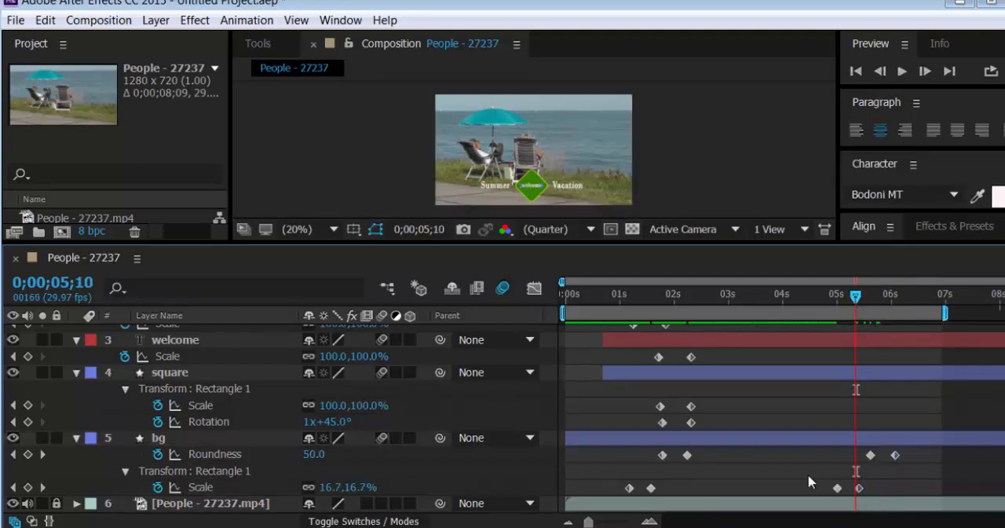
Move the bg layer's closing Scale keyframes to start at about 6.3 s, and hide the Vacation, Summer, welcome and square layers
drag(829, 492, 930, 493)
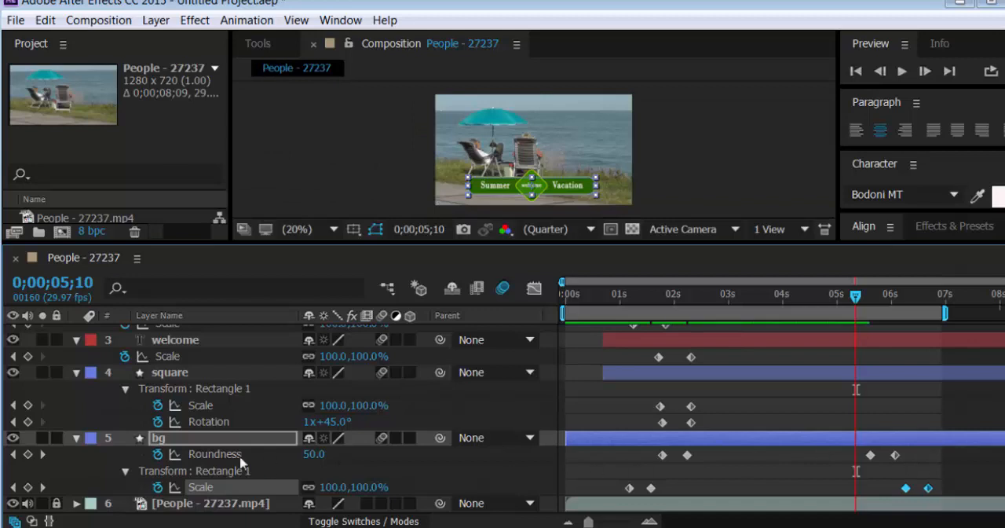
scroll(12, 371, up, 3)
click(161, 336)
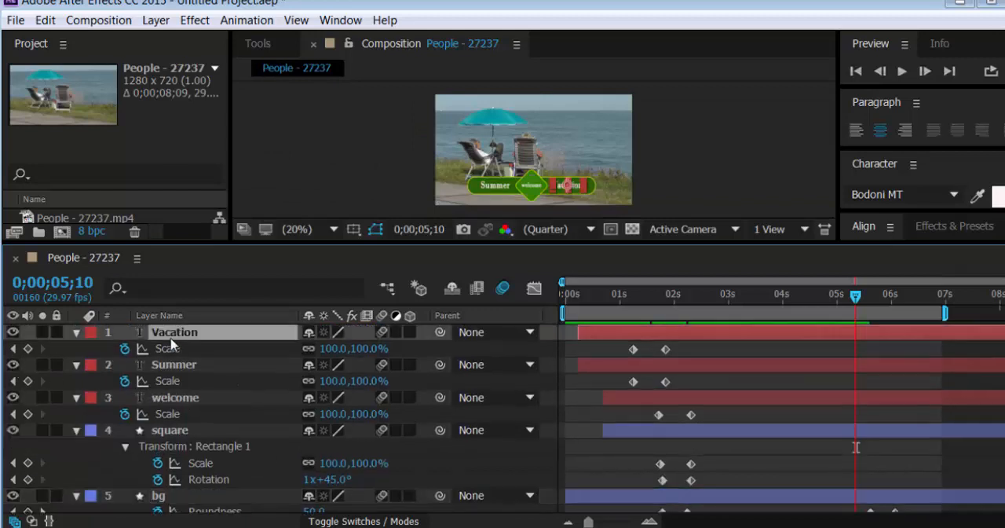
key(ctrl+a)
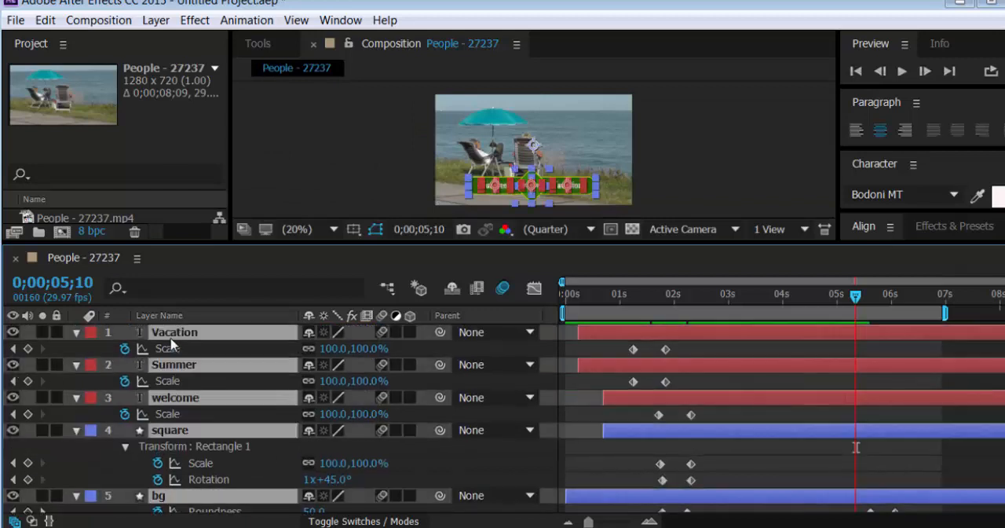
click(77, 333)
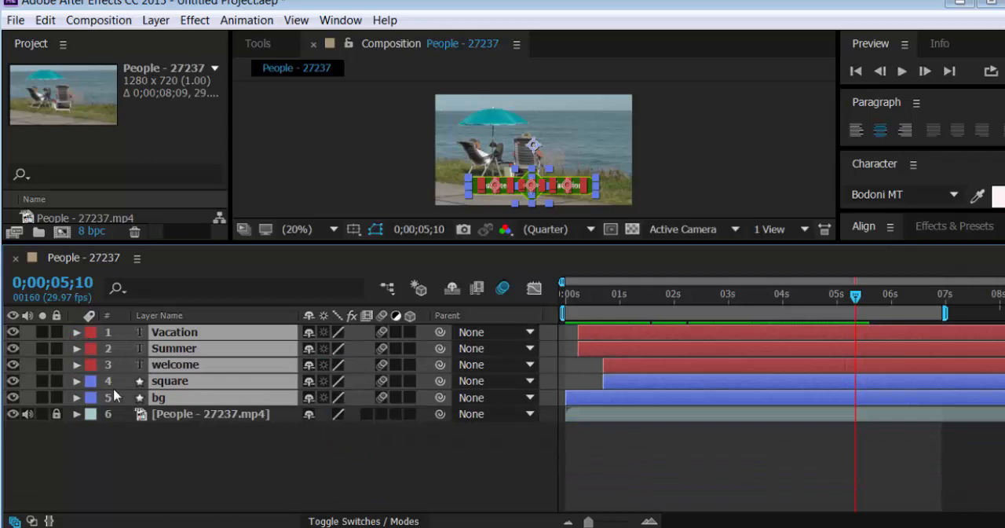
drag(13, 334, 13, 350)
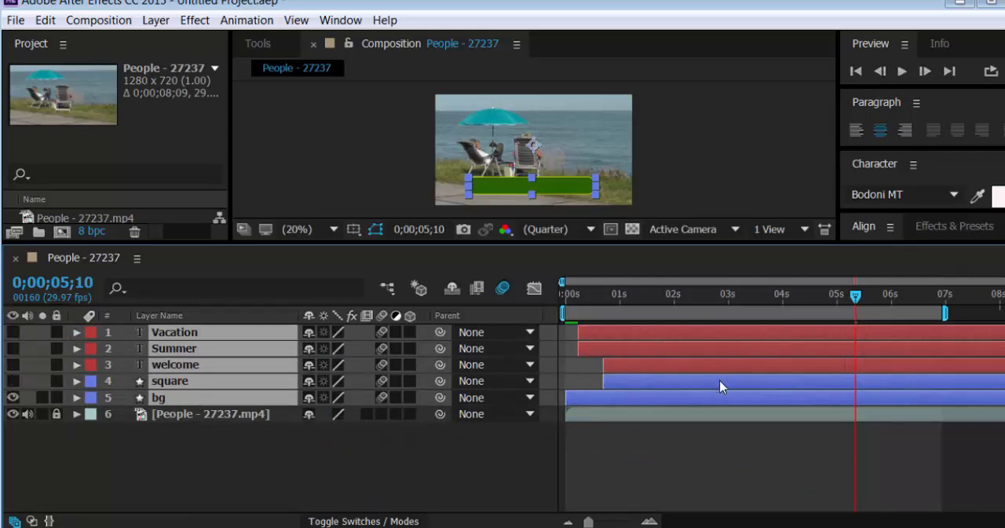
Reveal the layers' keyframes and preview the bg layer's opening and closing animation in an enlarged composition view
key(u)
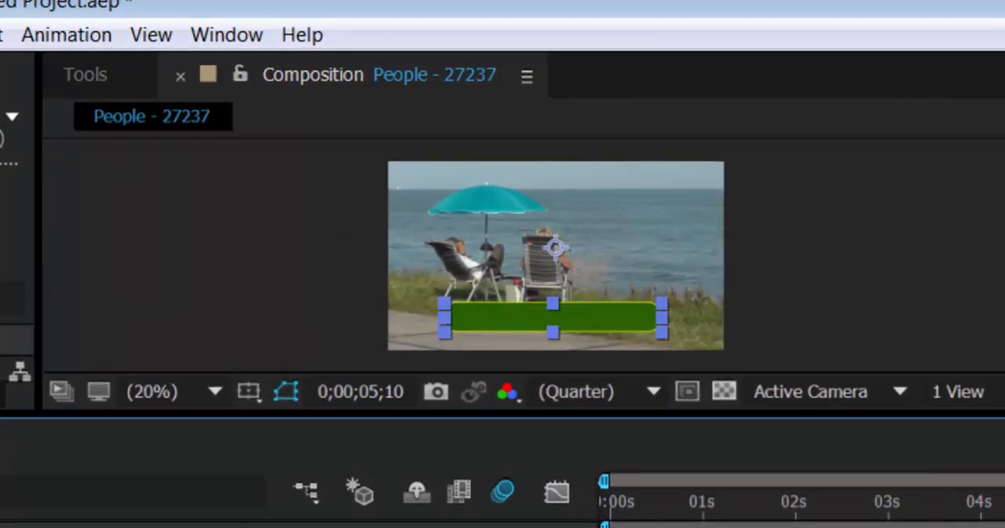
key(j)
key(j)
key(j)
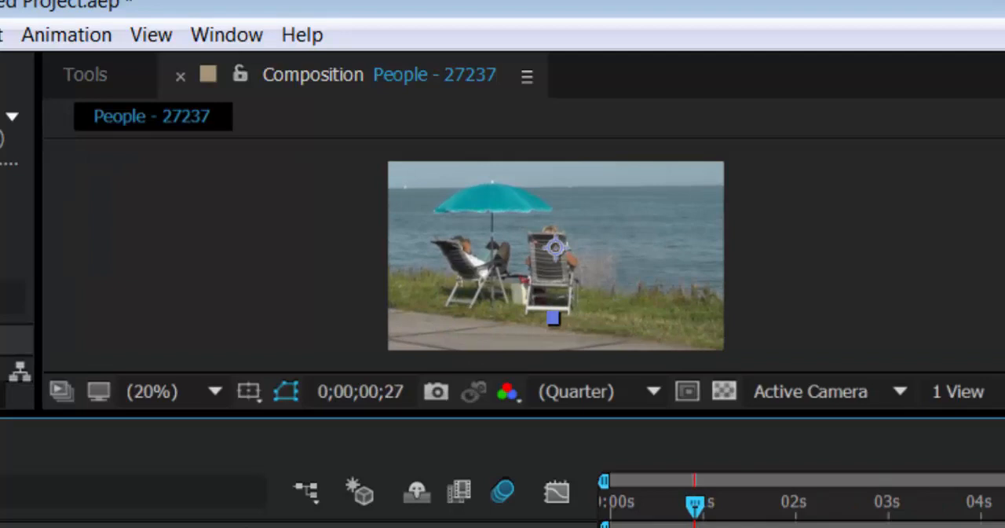
key(space)
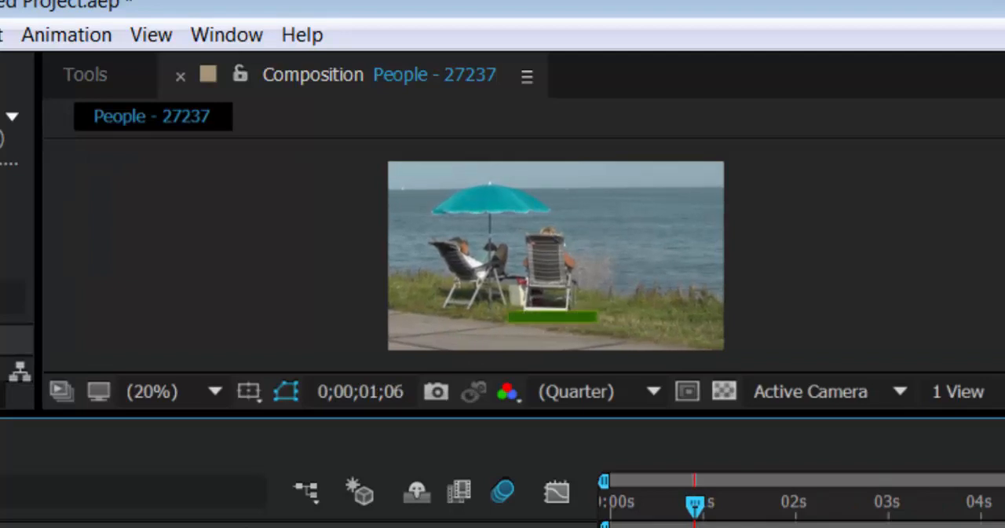
drag(519, 416, 512, 527)
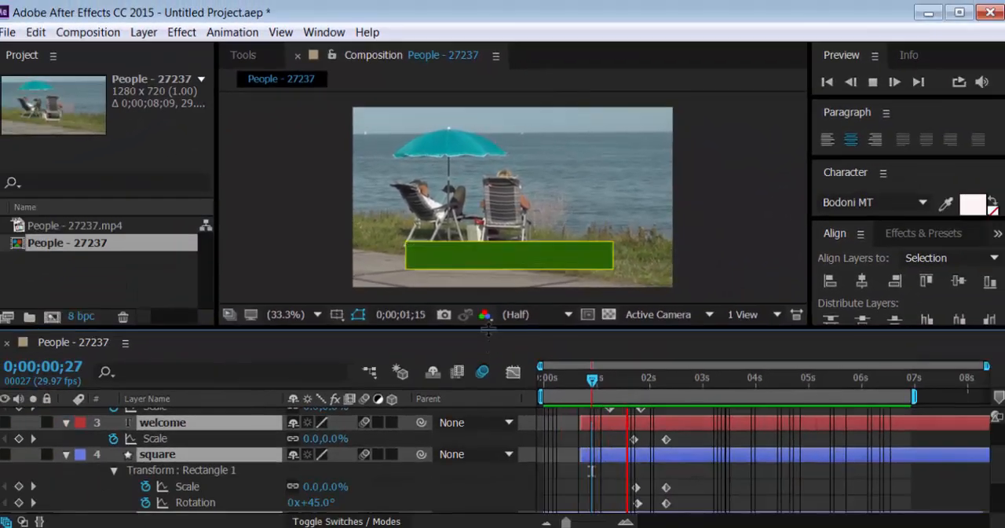
drag(488, 330, 493, 384)
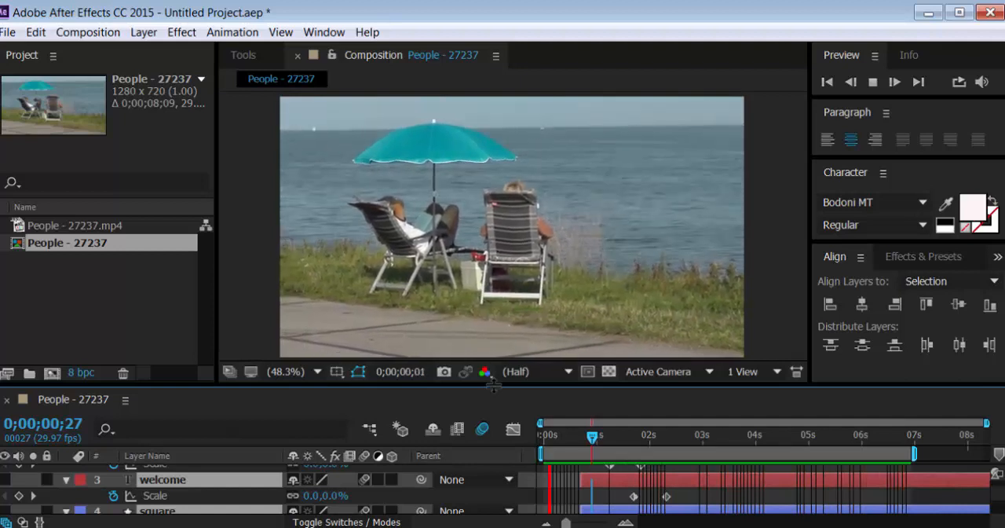
drag(492, 385, 510, 279)
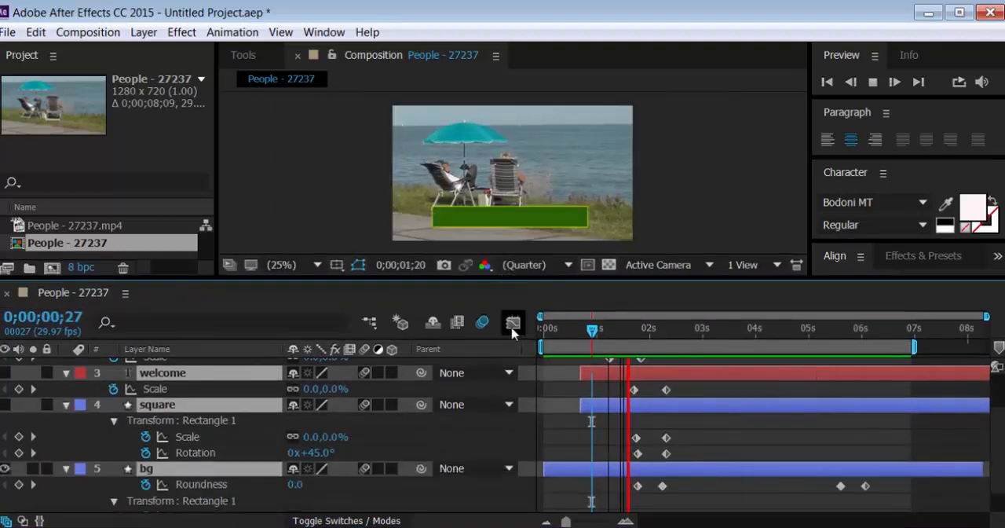
key(space)
Paste copies of the square layer's Scale and Rotation keyframes at 0;00;05;18 and time-reverse them
scroll(661, 469, down, 1)
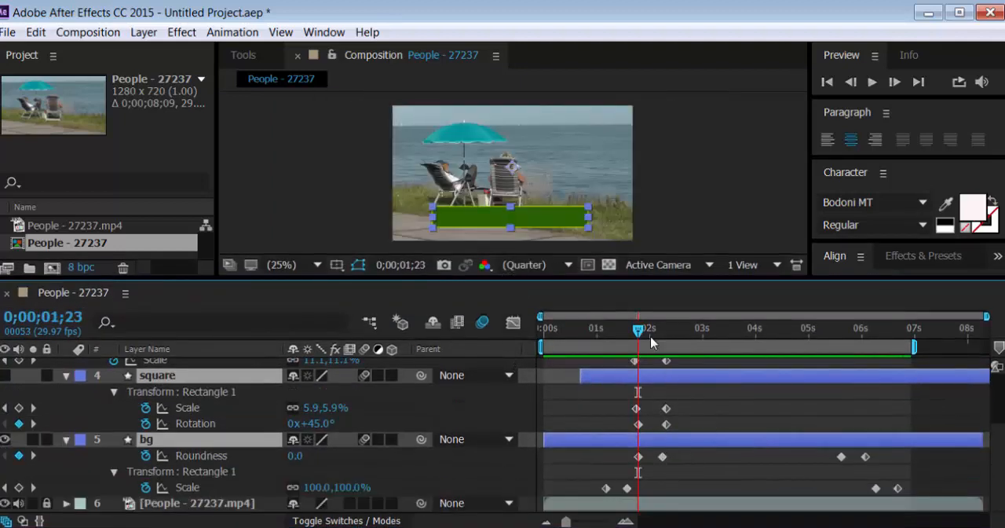
drag(642, 344, 802, 375)
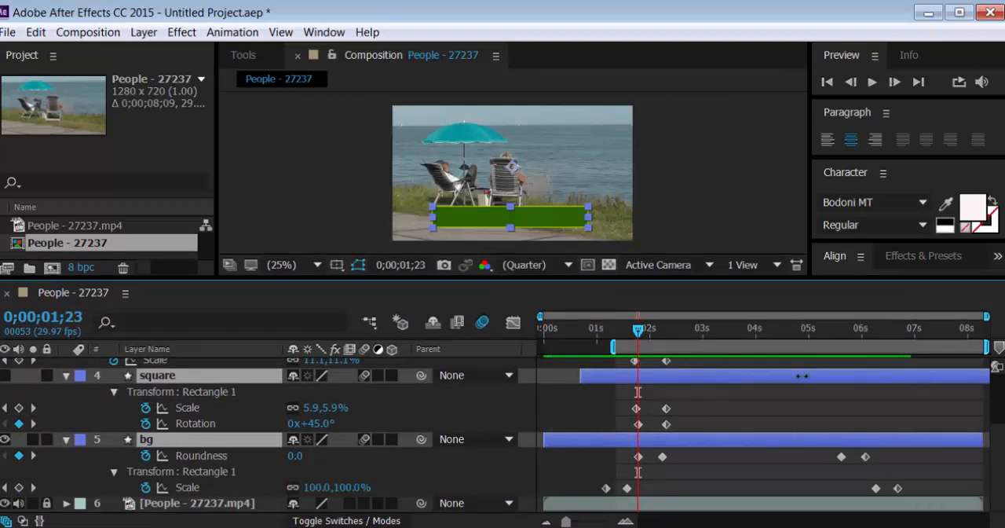
key(ctrl+z)
drag(640, 334, 841, 383)
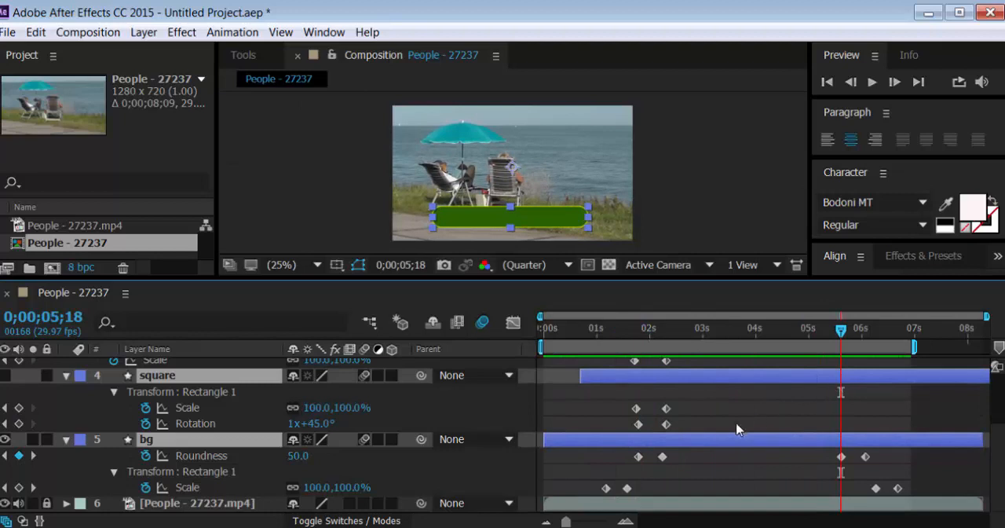
drag(676, 391, 630, 433)
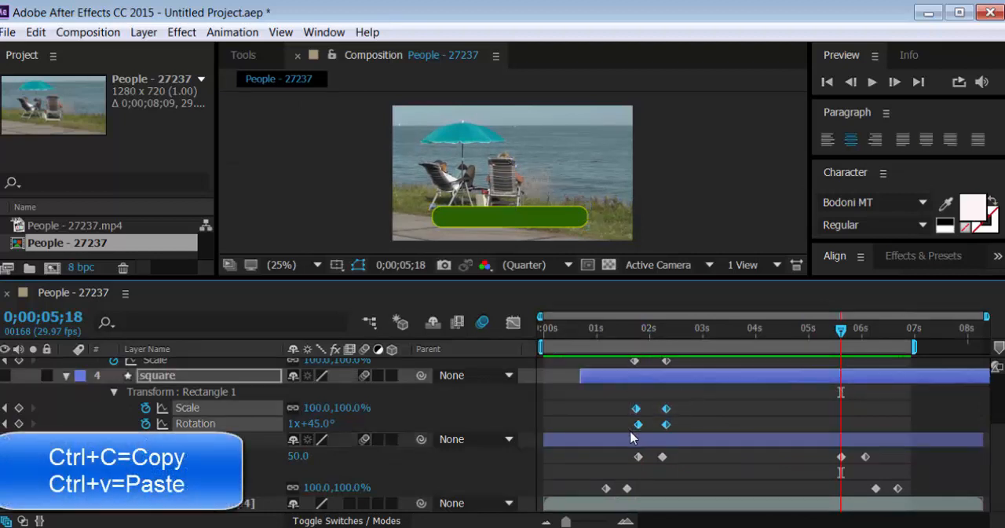
key(ctrl+v)
right_click(841, 407)
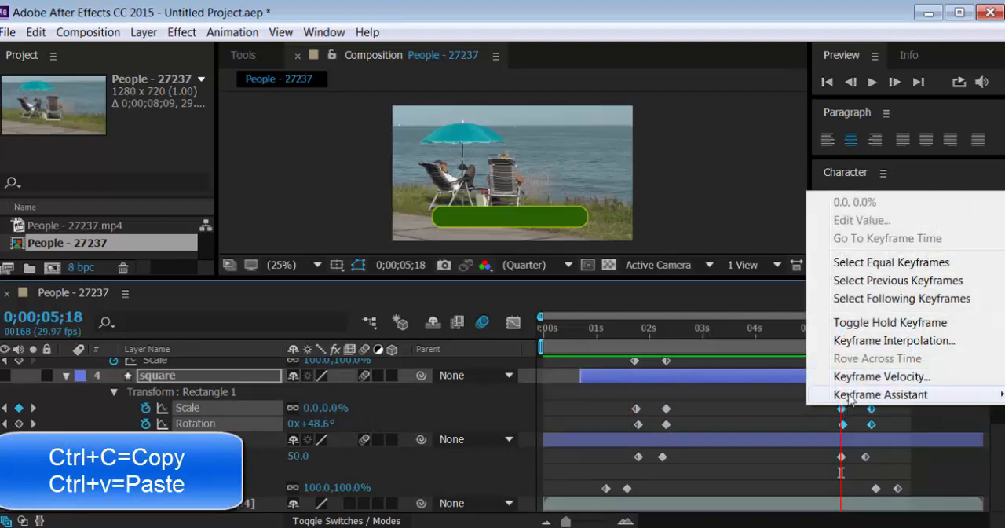
mouse_move(853, 394)
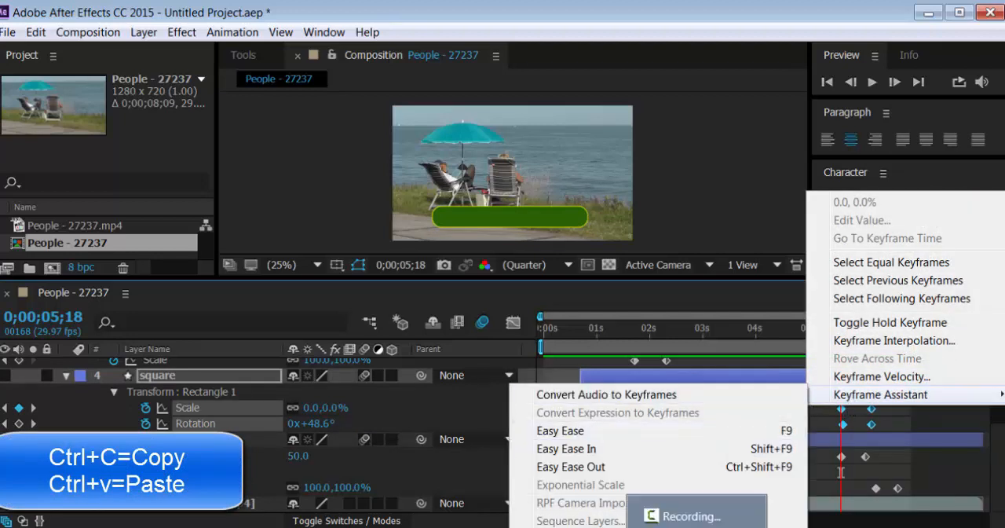
click(595, 527)
Paste copies of the welcome layer's Scale keyframes at 0;00;05;18 and time-reverse them
scroll(790, 495, up, 3)
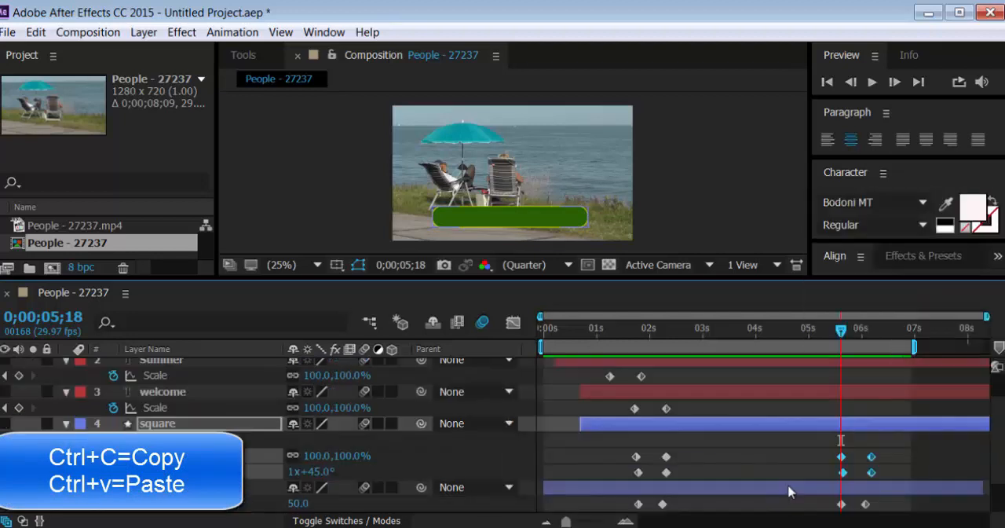
drag(677, 448, 618, 455)
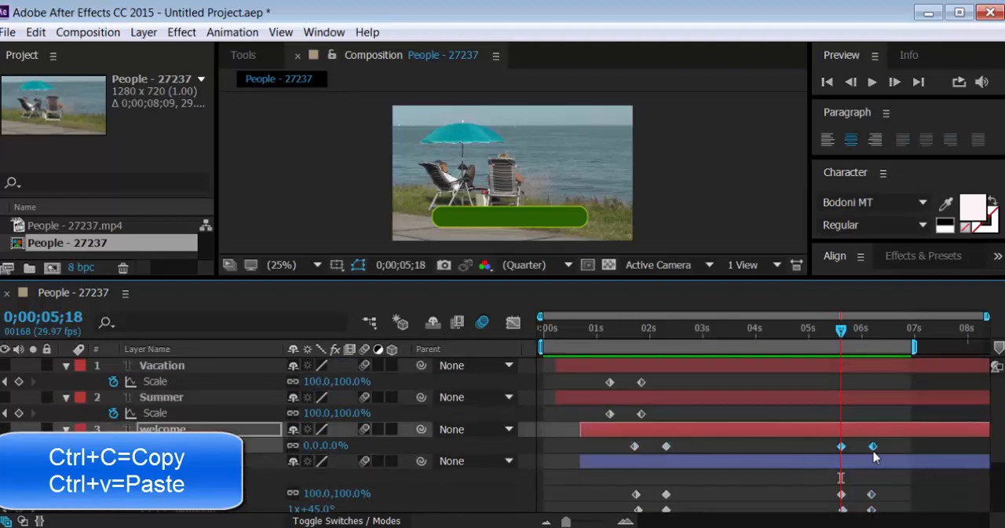
right_click(874, 450)
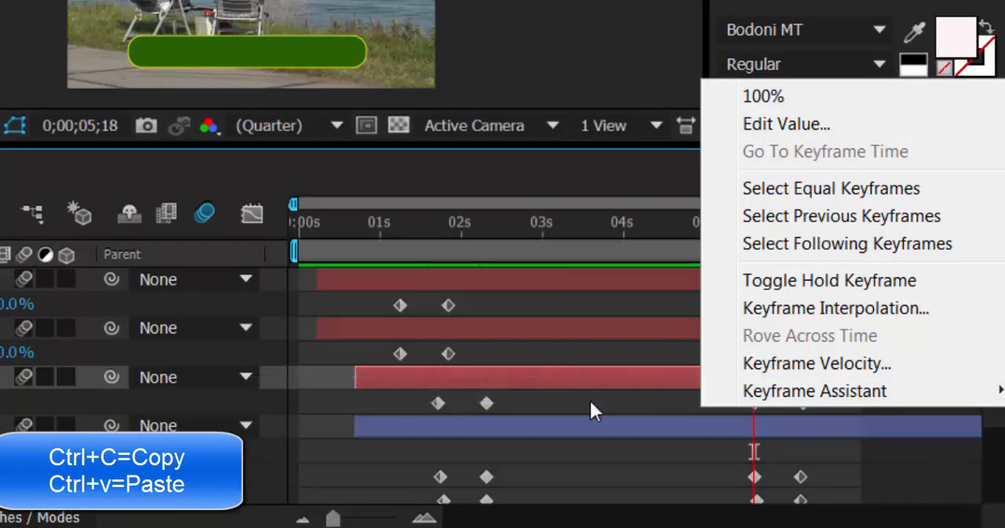
click(591, 402)
Paste copies of the Summer layer's Scale keyframes at 0;00;05;18 and time-reverse them
drag(476, 352, 383, 365)
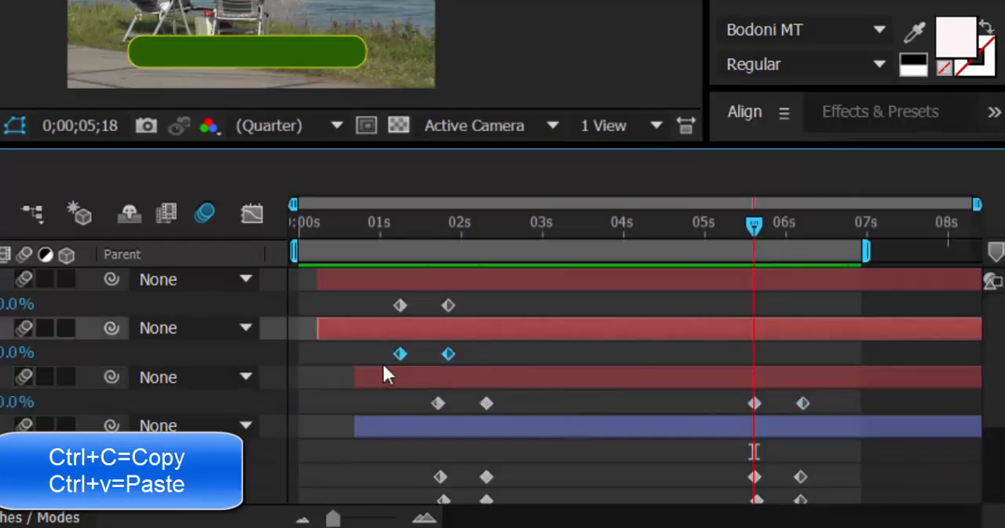
key(ctrl+v)
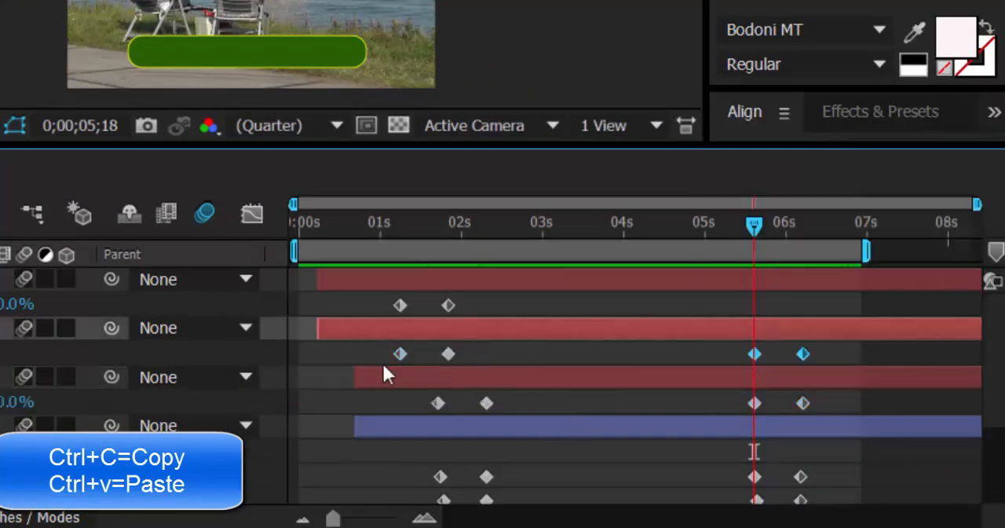
right_click(800, 350)
mouse_move(809, 334)
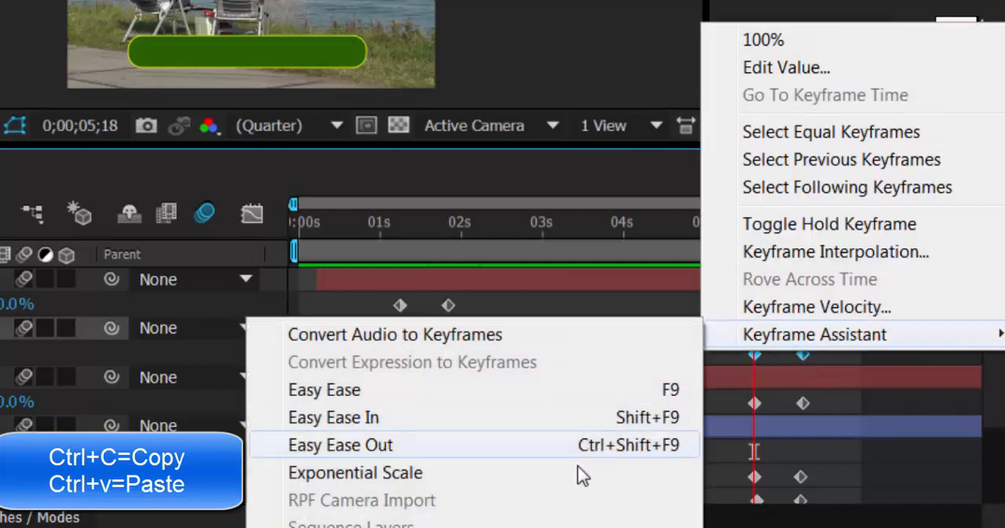
click(578, 454)
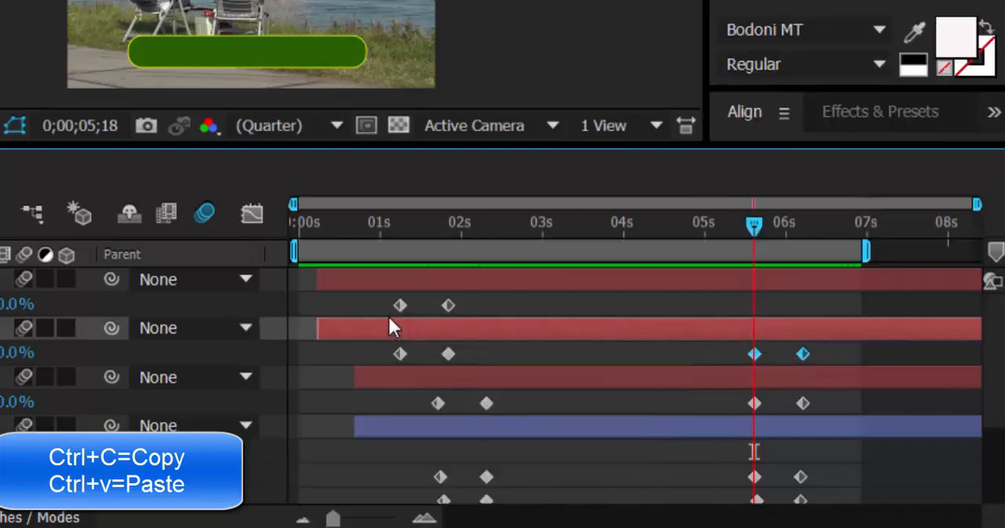
Paste copies of the Vacation layer's Scale keyframes at 0;00;05;18 and time-reverse them
drag(480, 303, 388, 311)
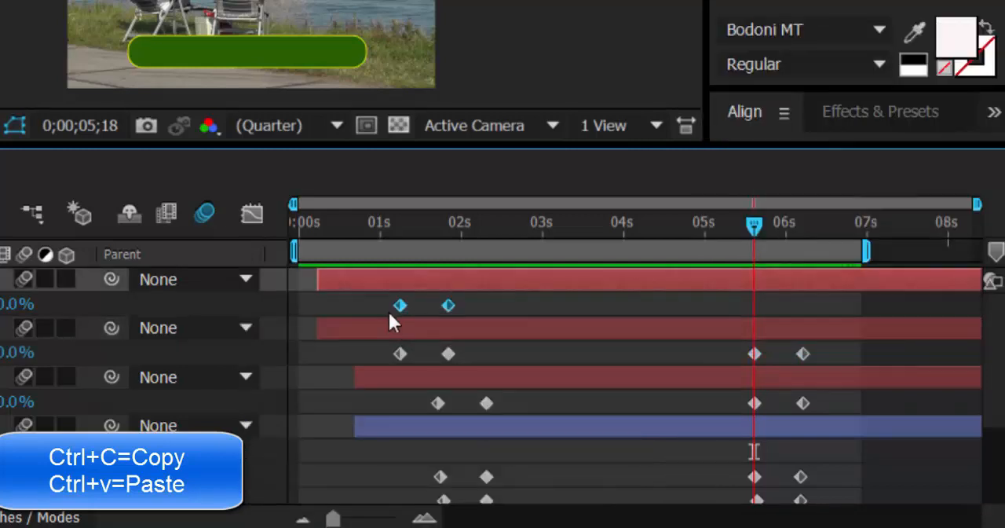
key(ctrl+v)
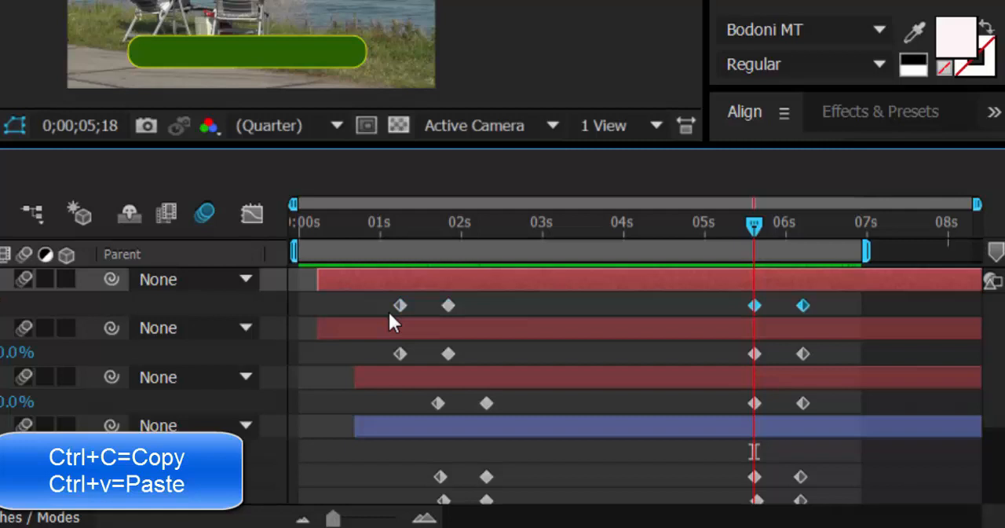
right_click(802, 304)
mouse_move(791, 286)
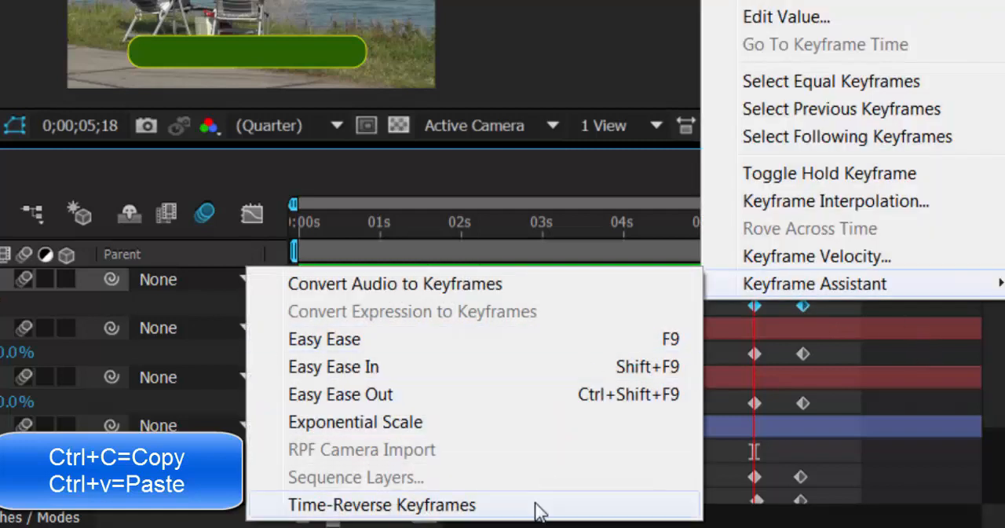
click(537, 507)
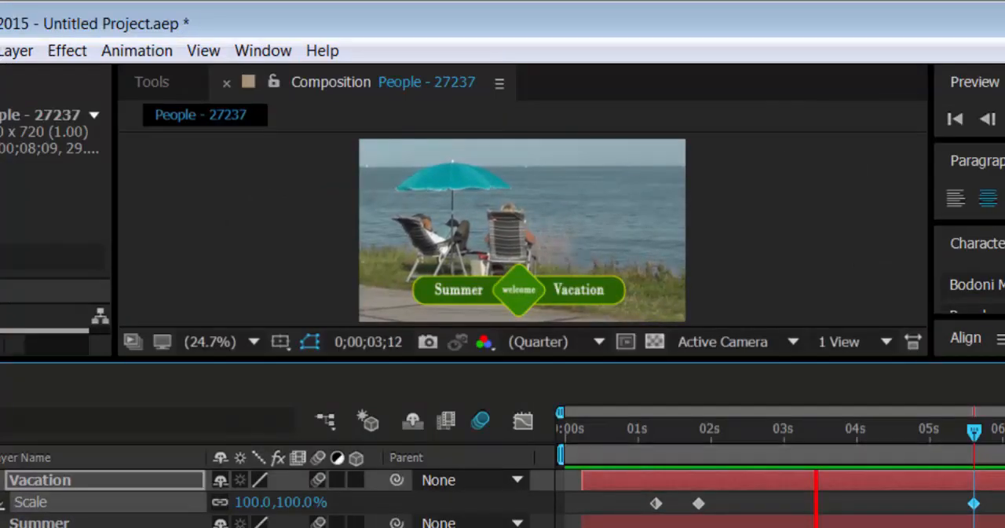
Enlarge the composition view to watch the preview of the complete title animation
drag(334, 361, 334, 527)
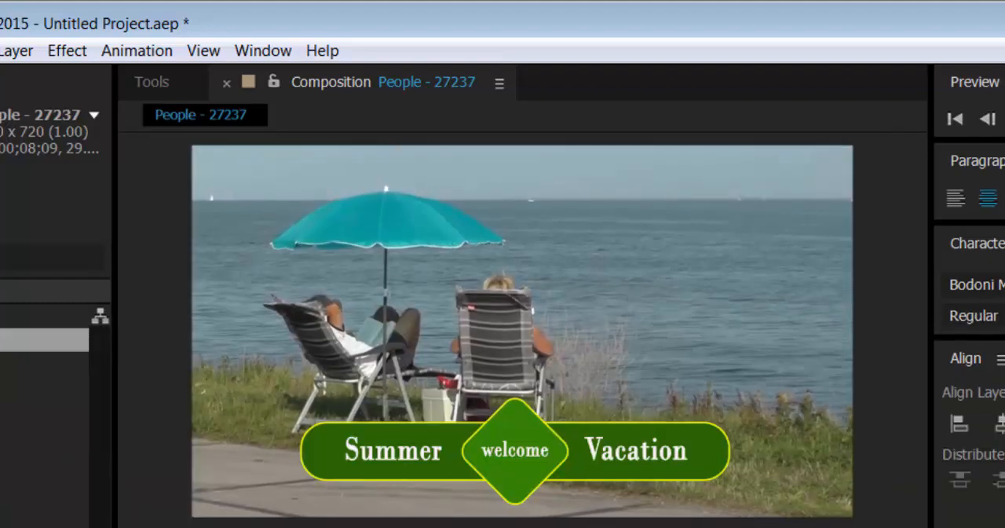